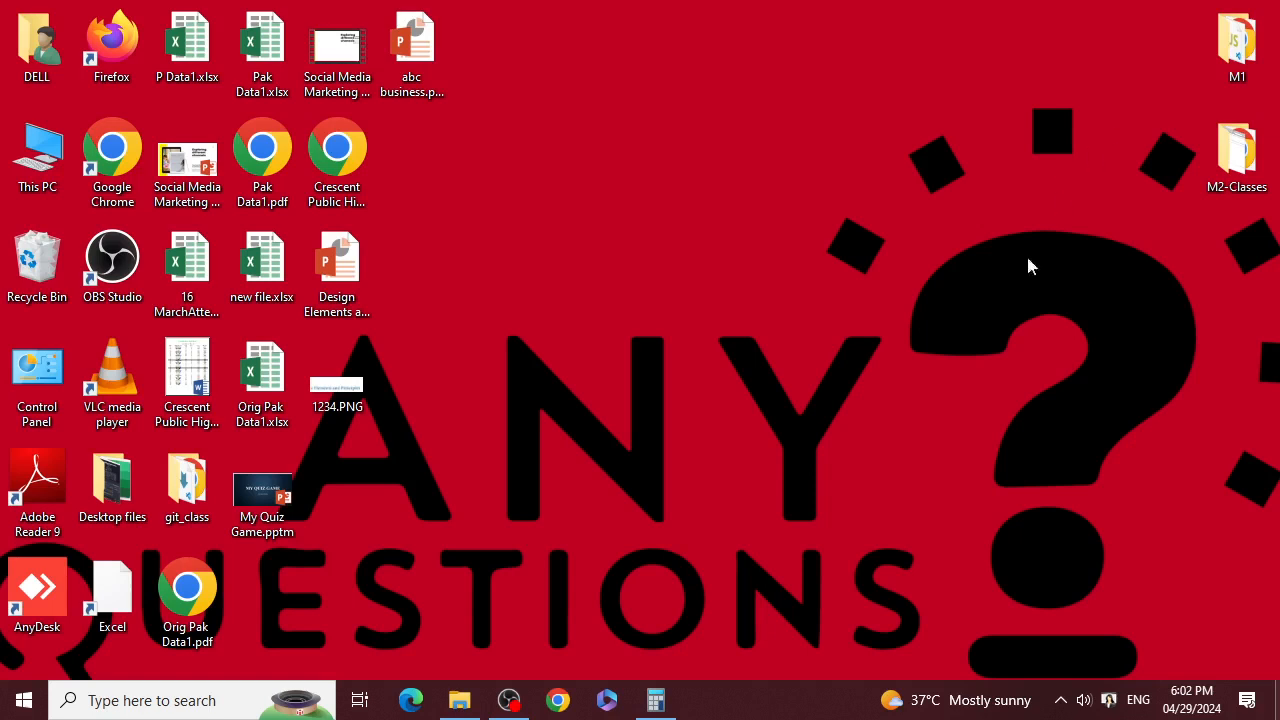
Step: Launch Chrome, maximize it, then minimize it to reveal the desktop
left_click(558, 700)
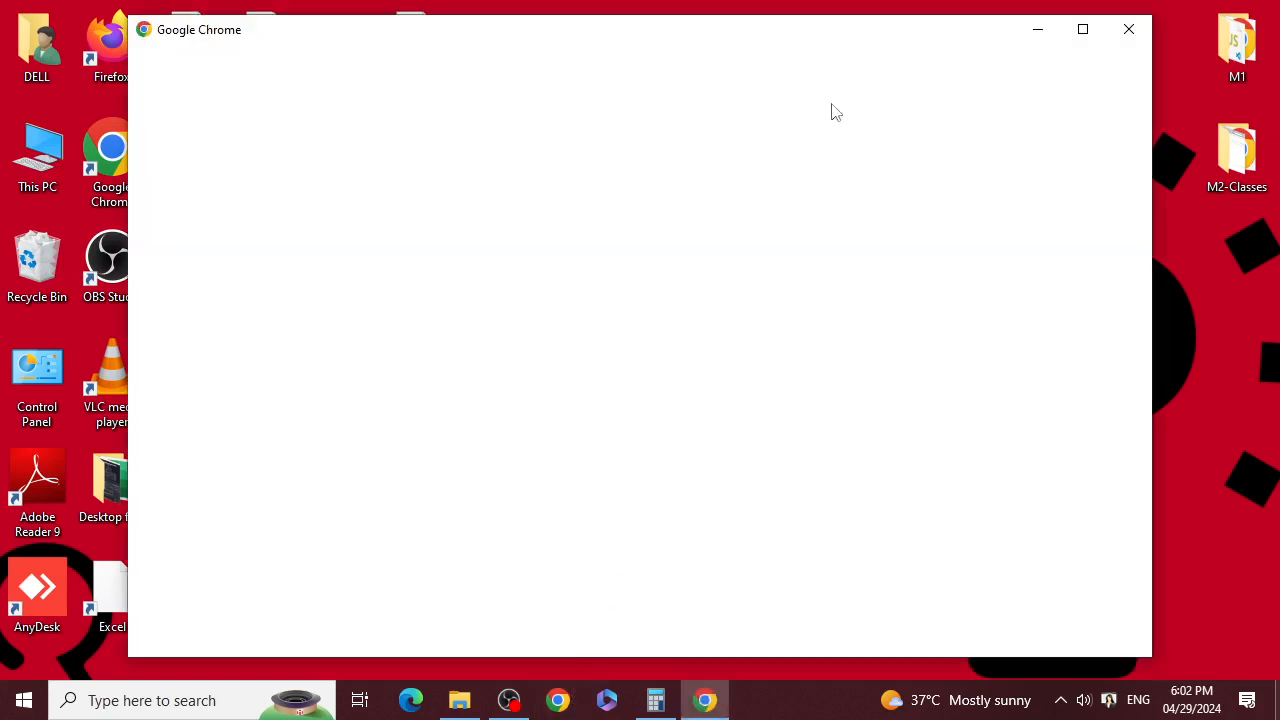
left_click(1080, 28)
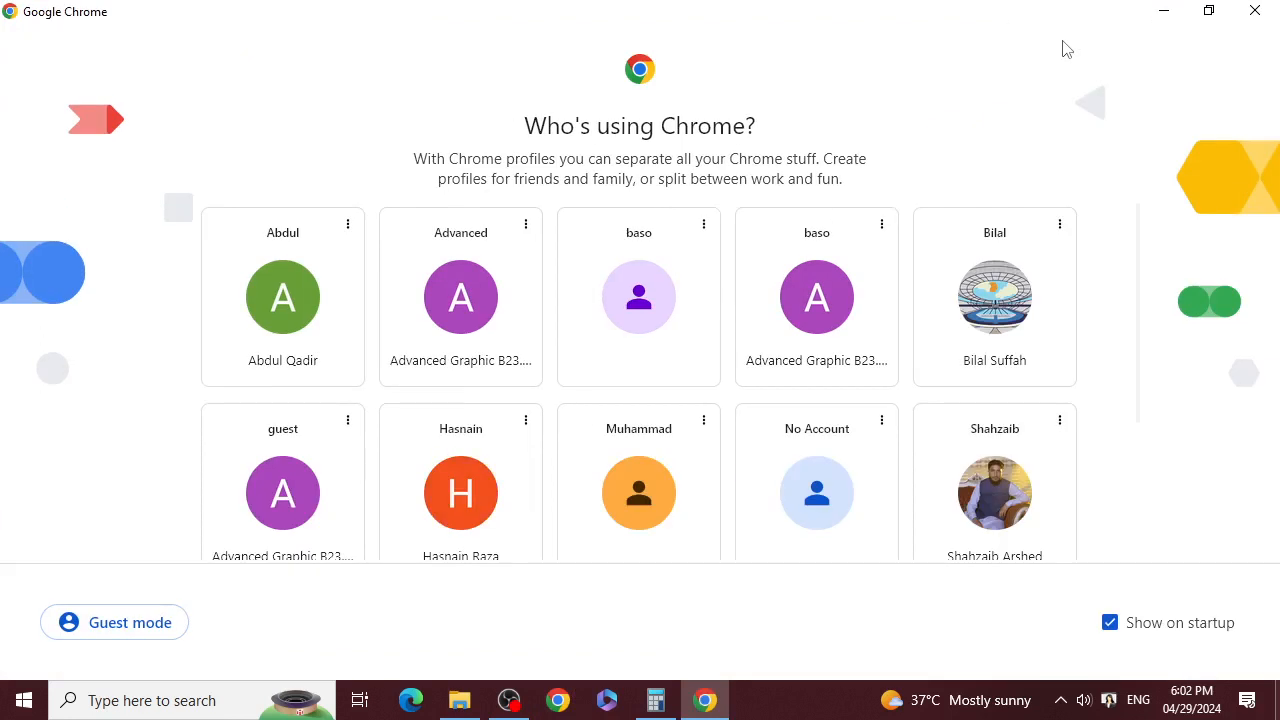
left_click(1175, 14)
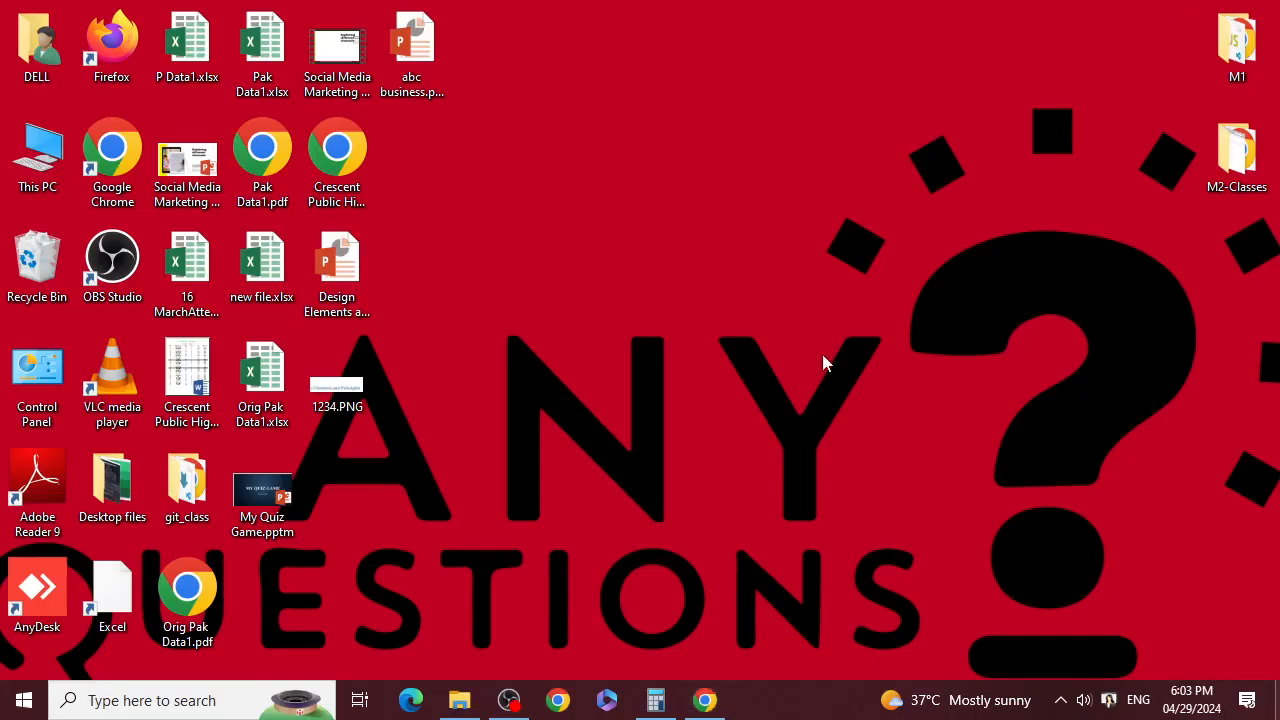
left_click(715, 705)
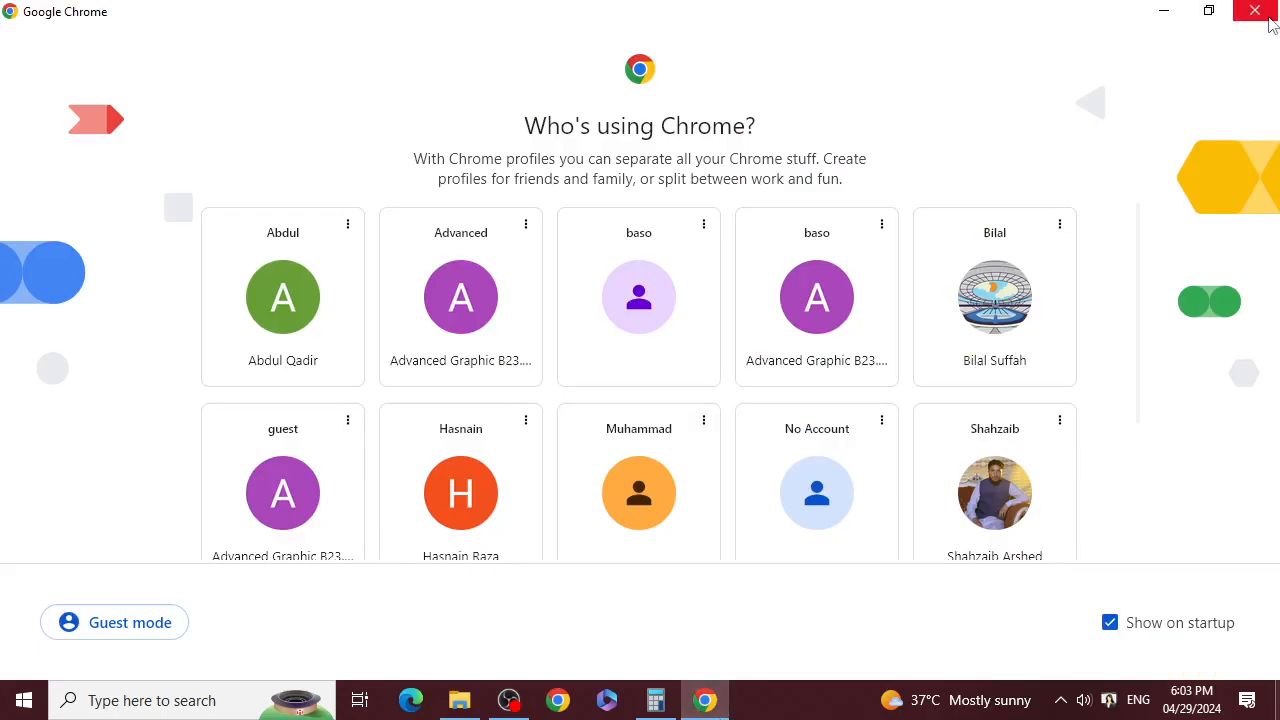
left_click(1168, 13)
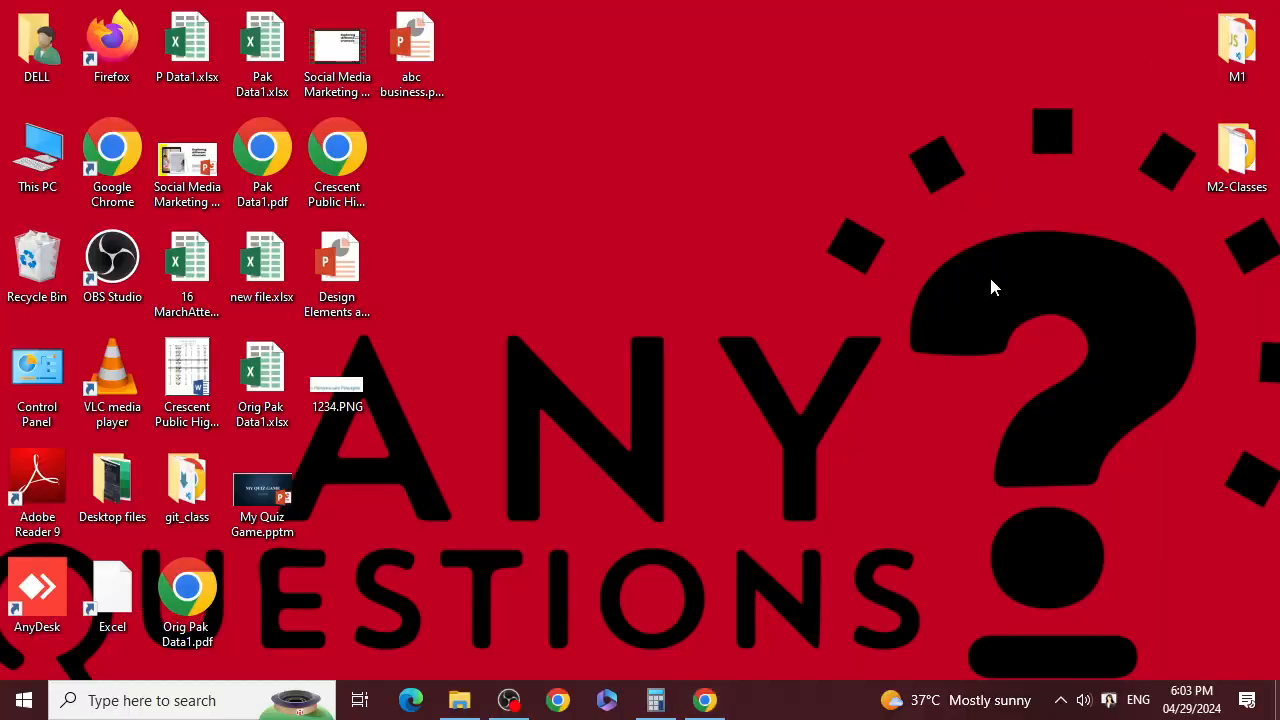
key("super+r")
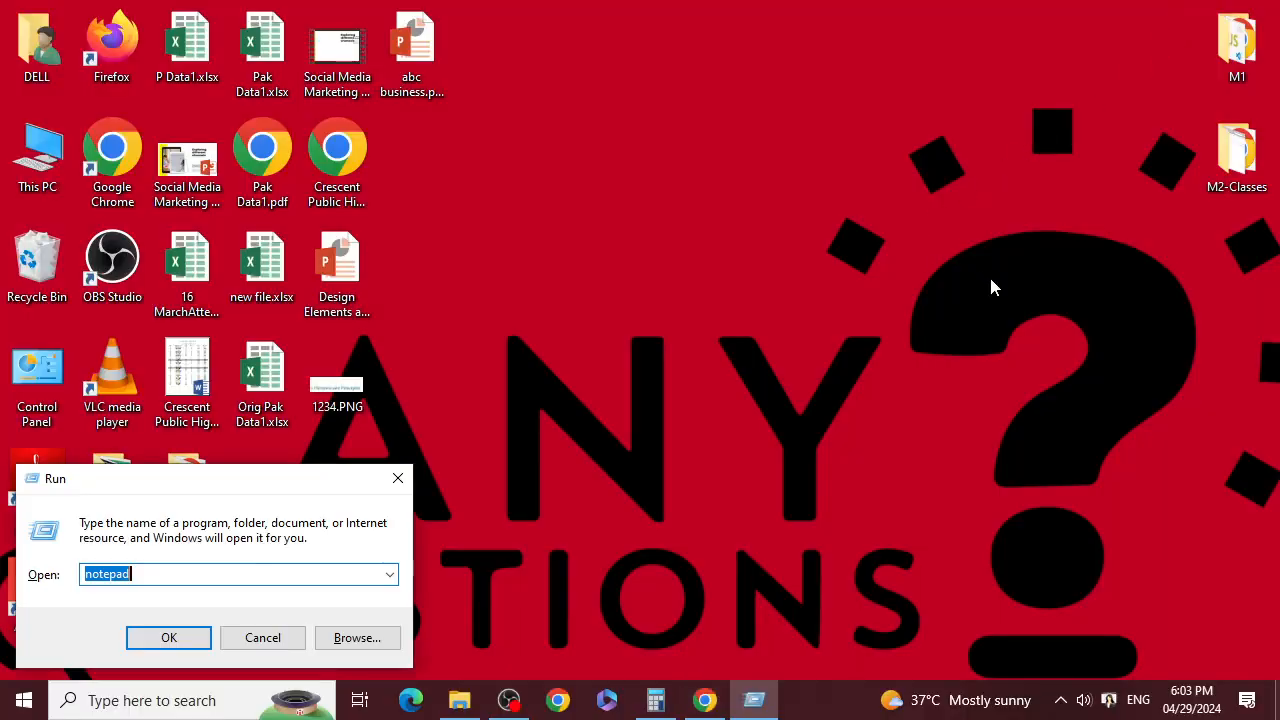
left_click(398, 480)
Step: Open the DELL folder's Downloads in a maximized Explorer window, then return to Chrome
double_click(37, 45)
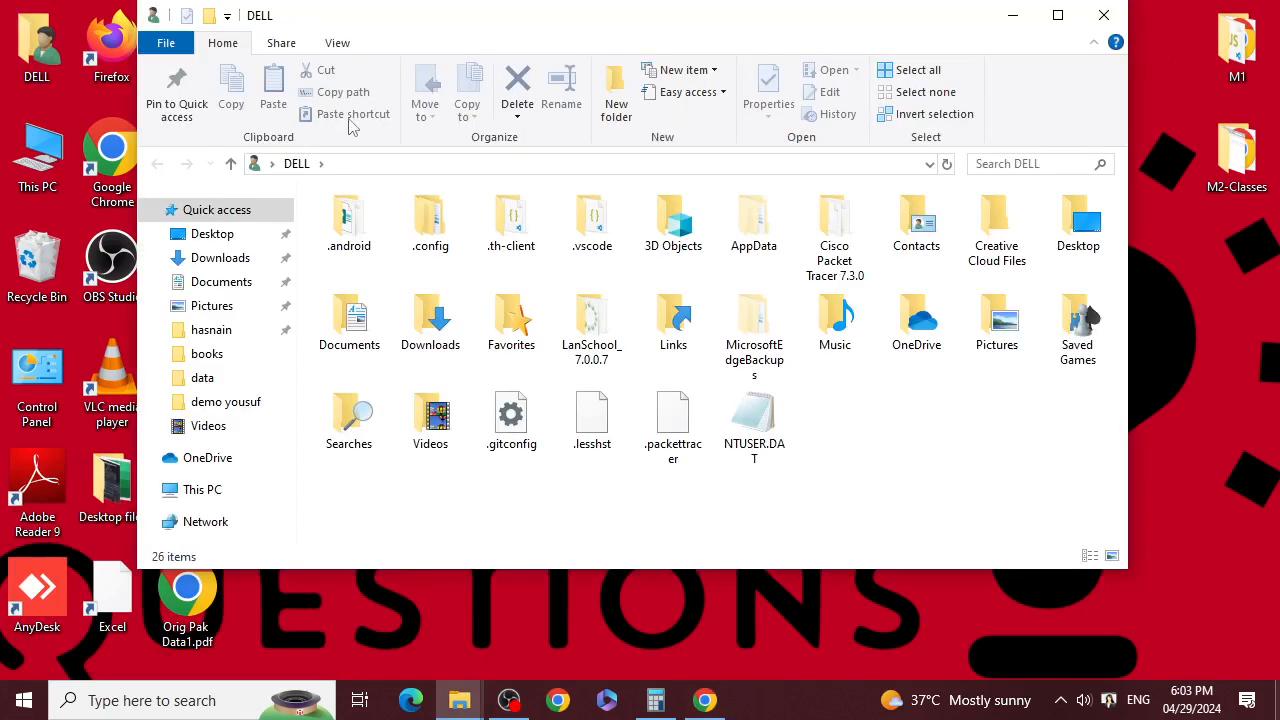
double_click(642, 30)
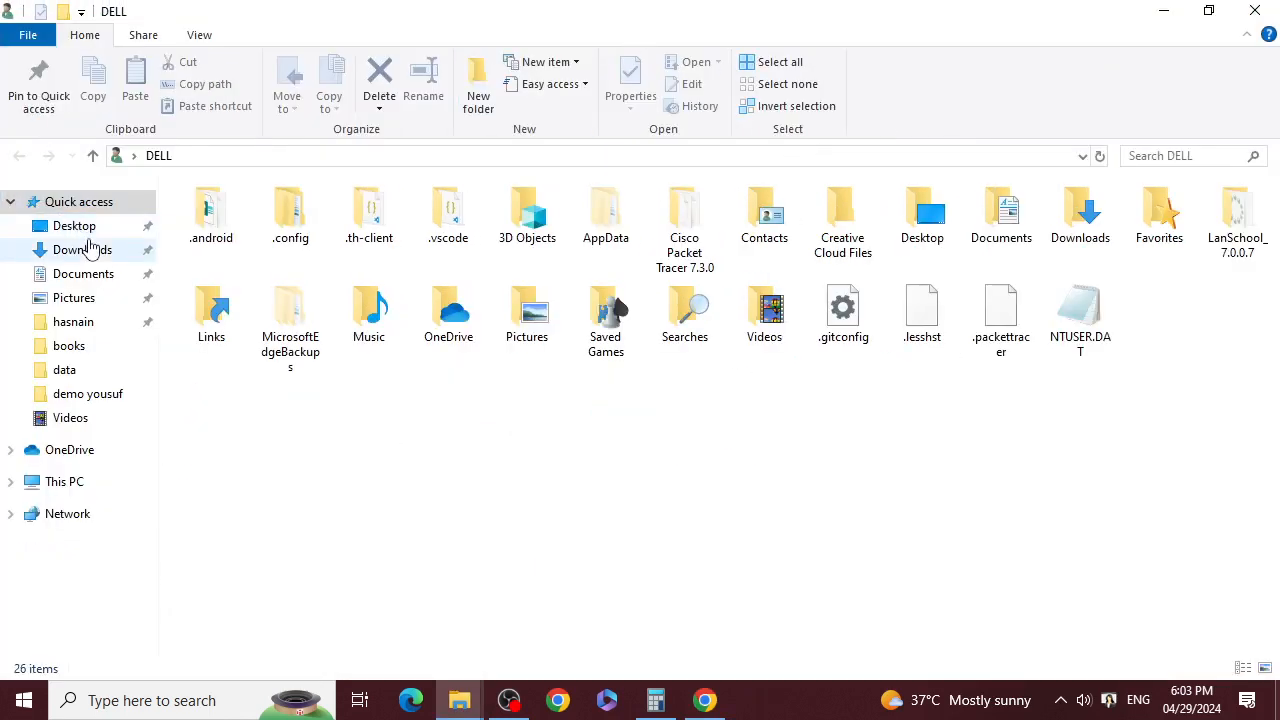
left_click(89, 248)
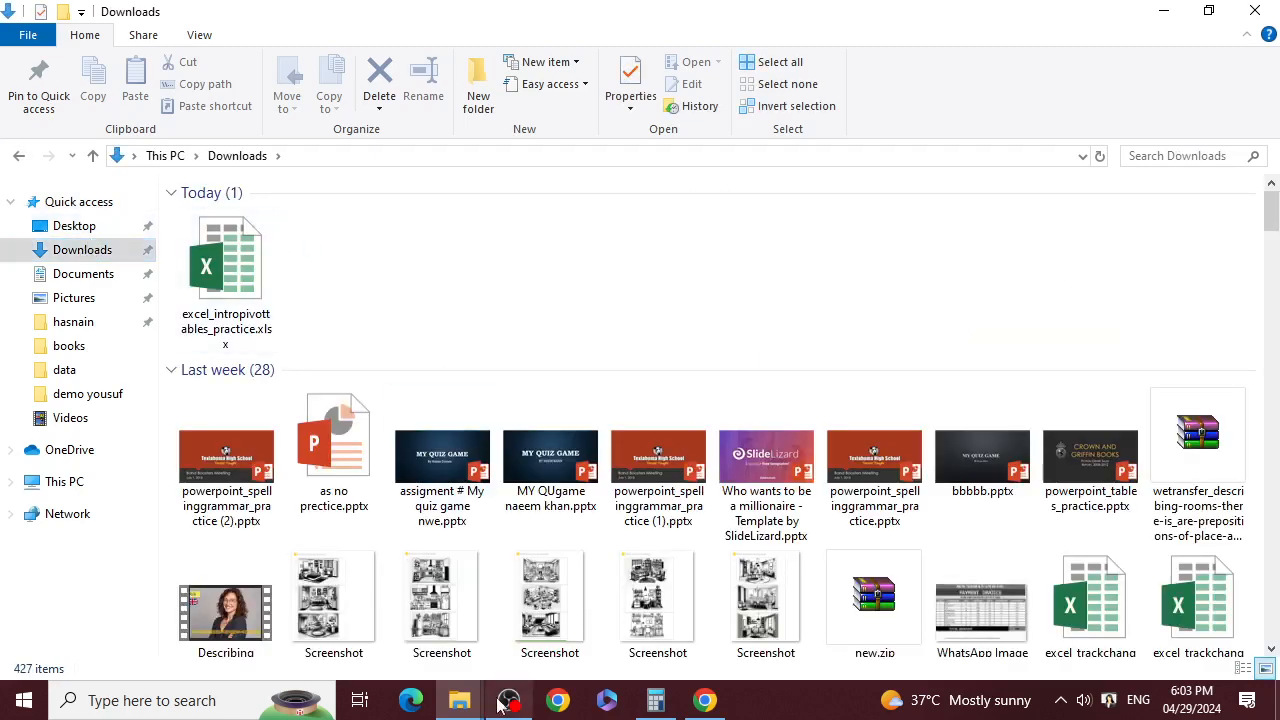
left_click(558, 700)
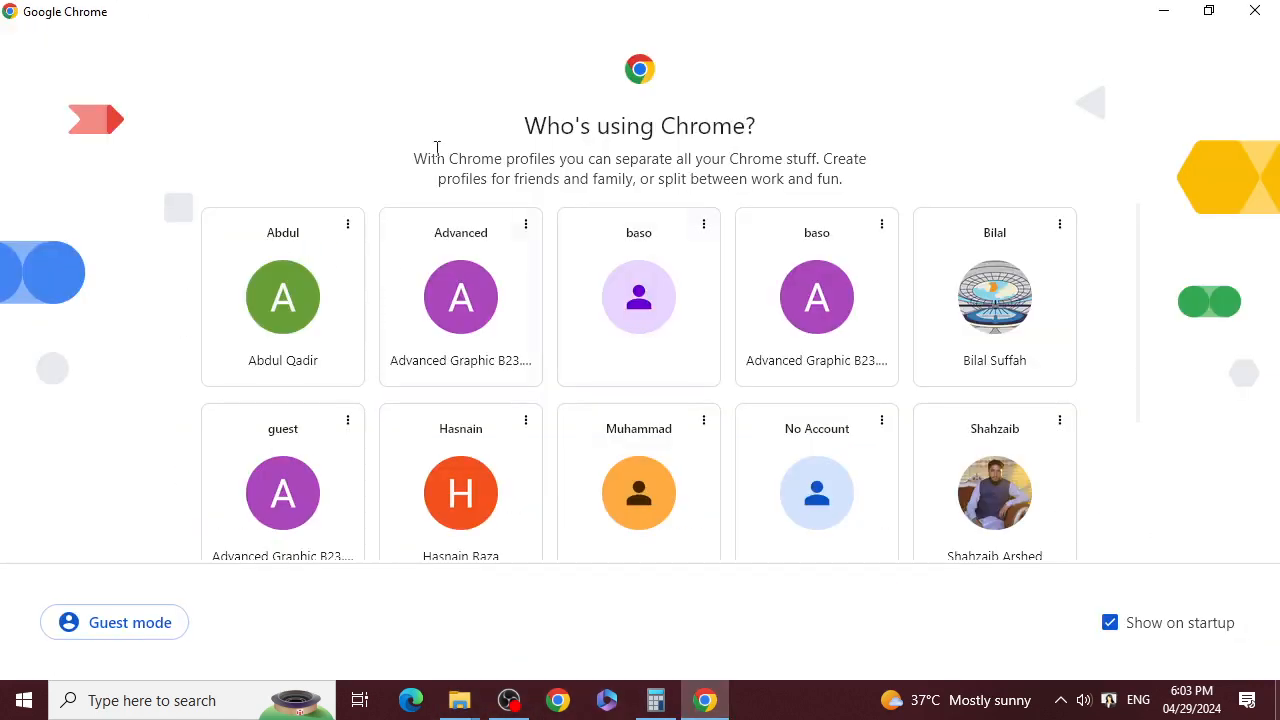
Step: Enter Chrome with the first profile and open GCF Global Excel via a 'gcfglobal excel' search
left_click(313, 313)
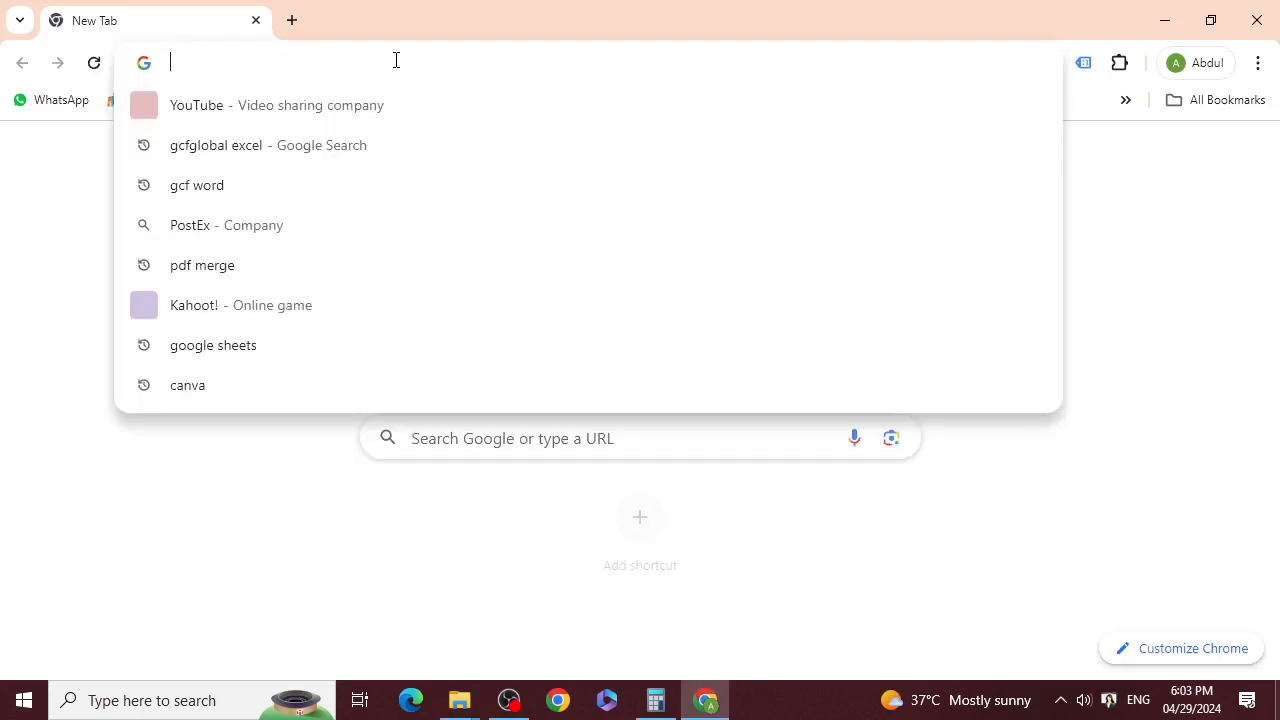
left_click(214, 145)
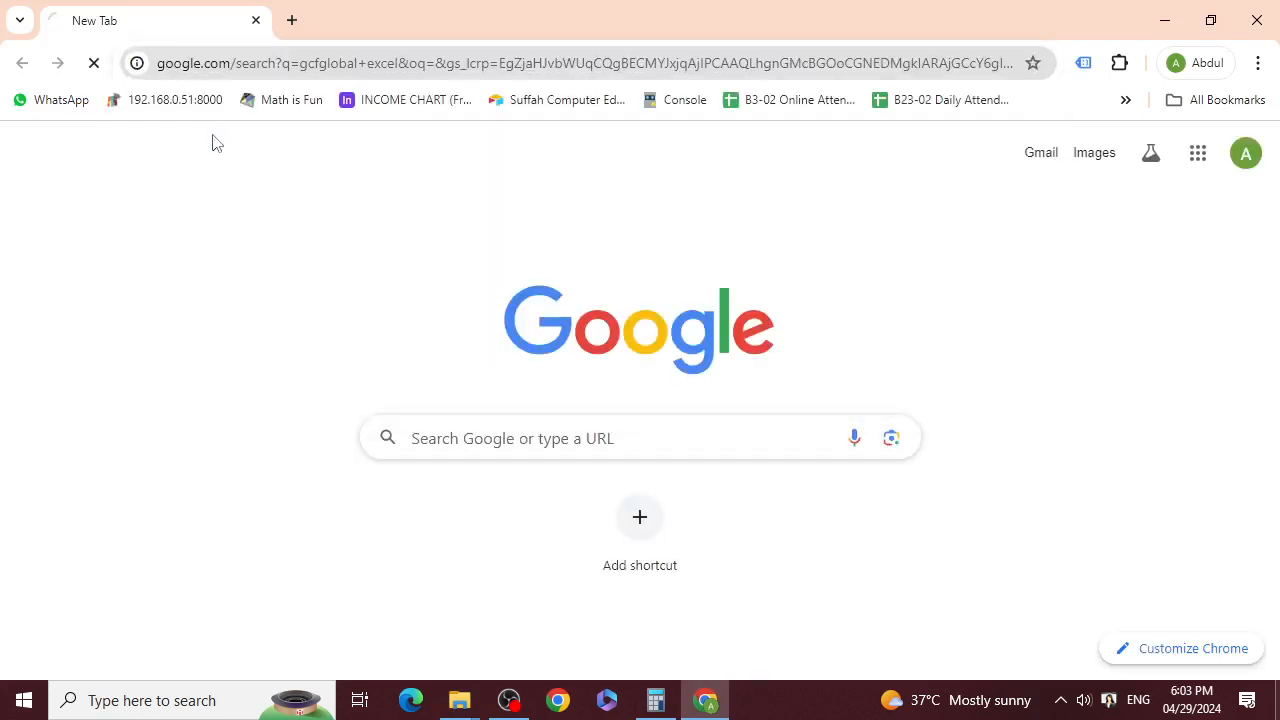
left_click(225, 445)
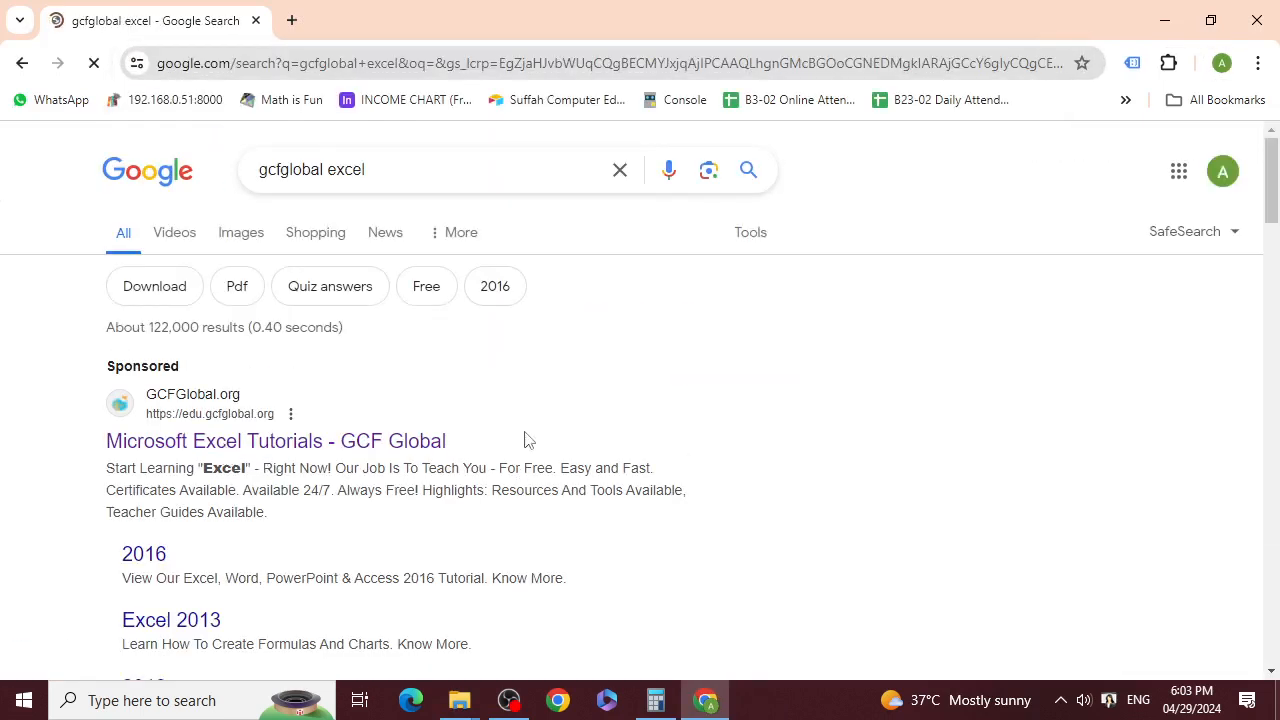
Step: Go to the main Excel tutorial and its lesson 27, Intro to PivotTables
scroll(546, 454, "down", 6)
scroll(551, 509, "up", 4)
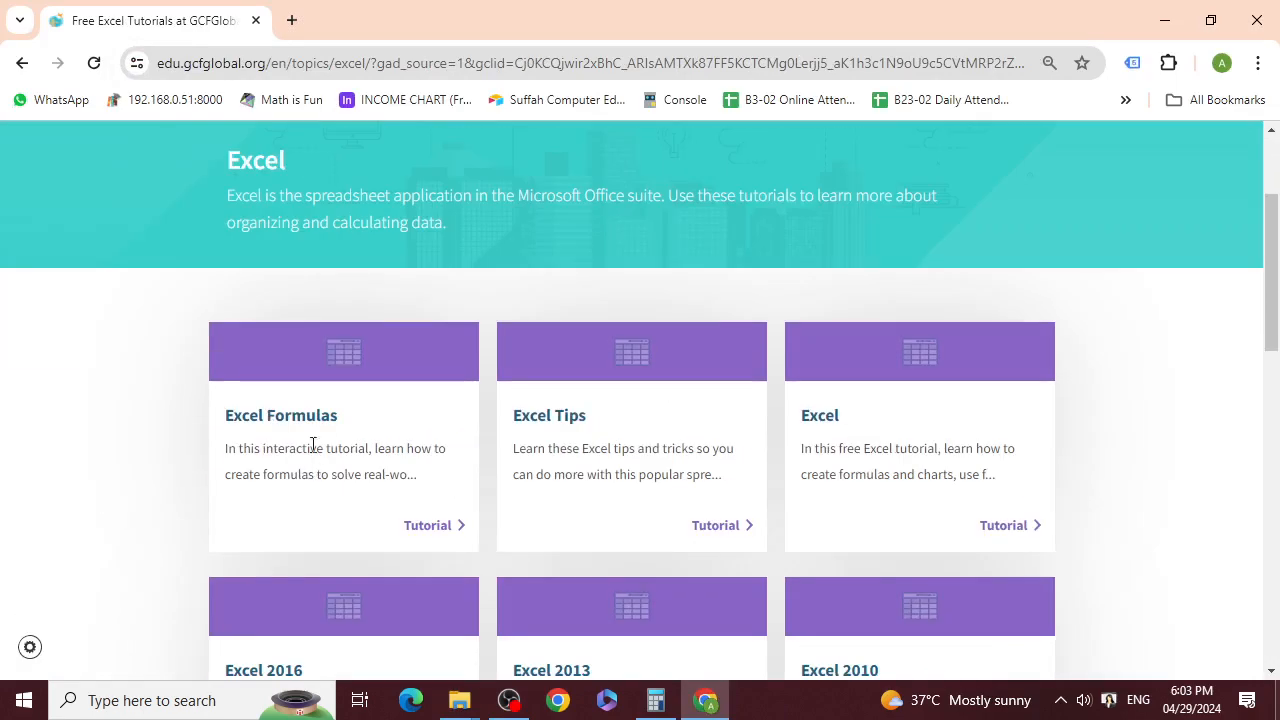
left_click(813, 419)
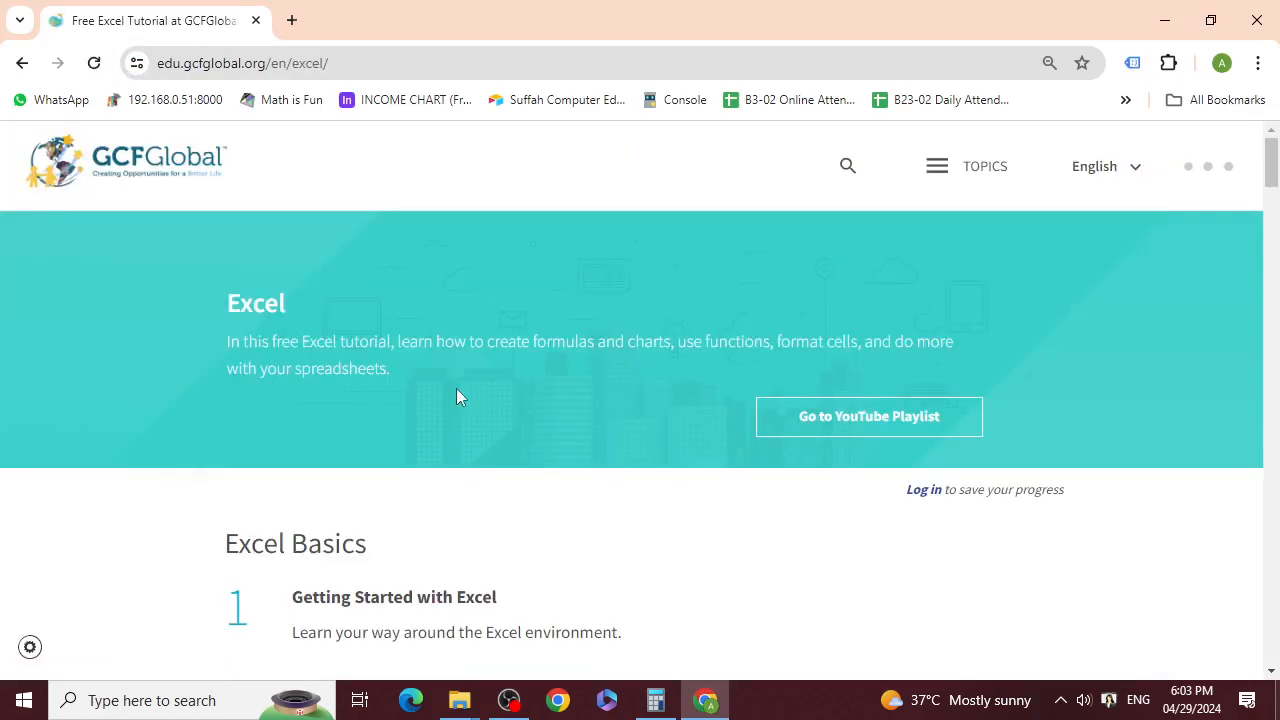
scroll(456, 400, "down", 20)
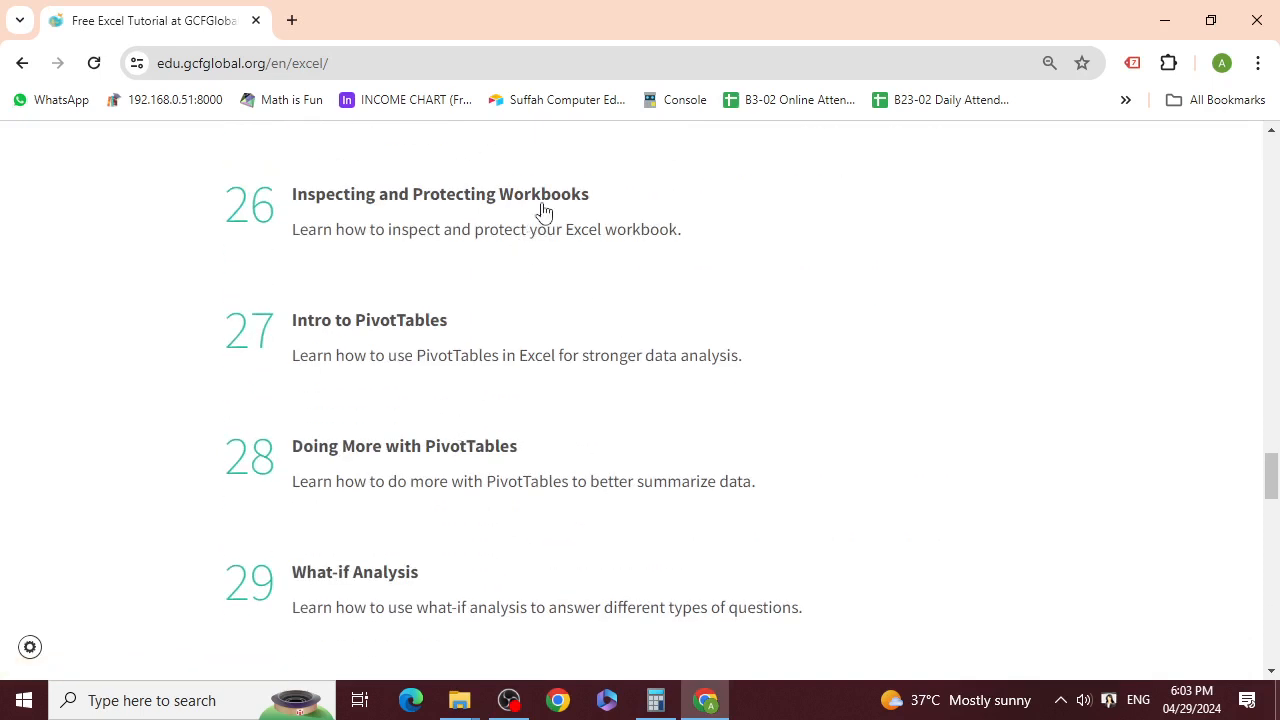
left_click(409, 331)
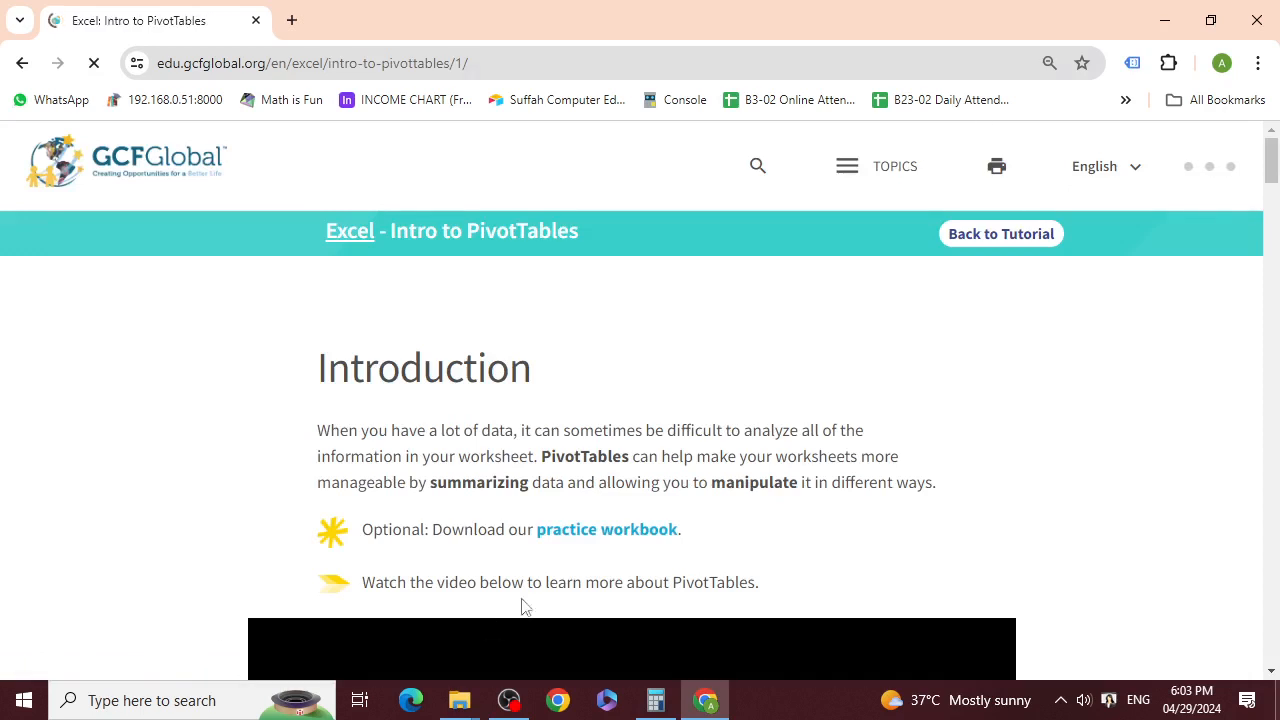
scroll(940, 460, "down", 1)
Step: Open excel_intropivottables_practice.xlsx in Excel from Chrome's Downloads list
scroll(940, 460, "up", 1)
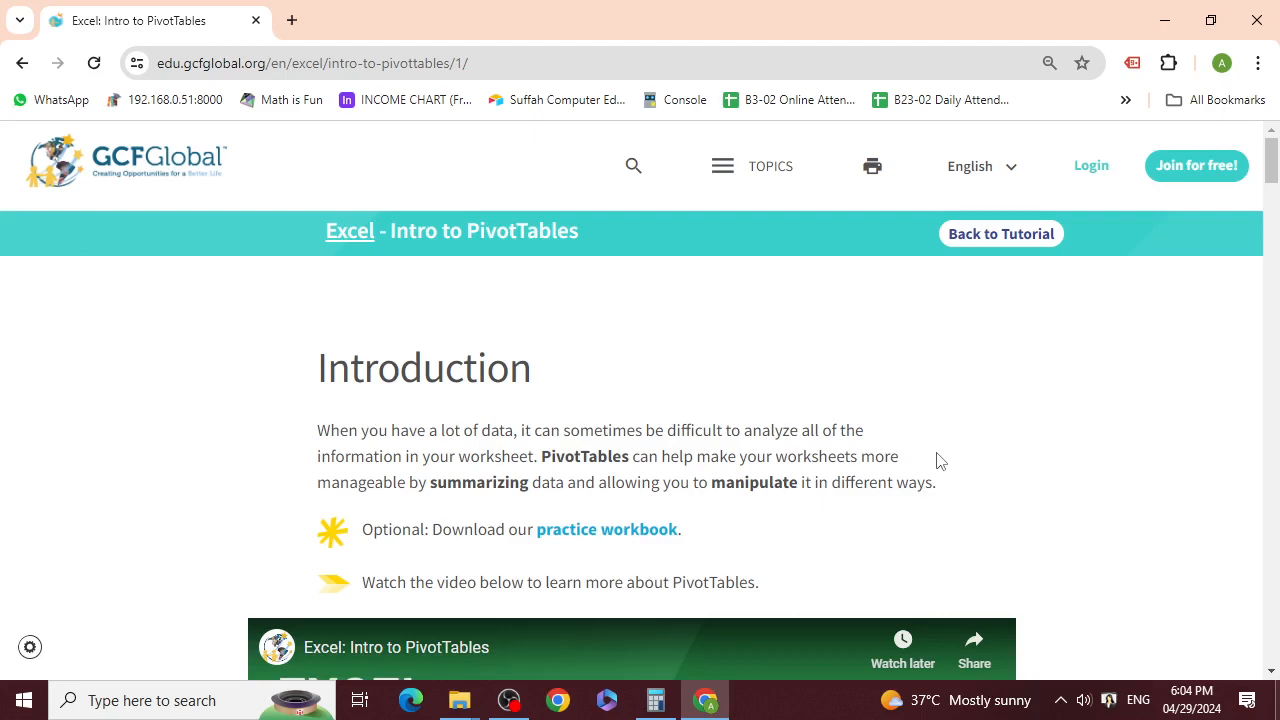
scroll(1106, 523, "down", 4)
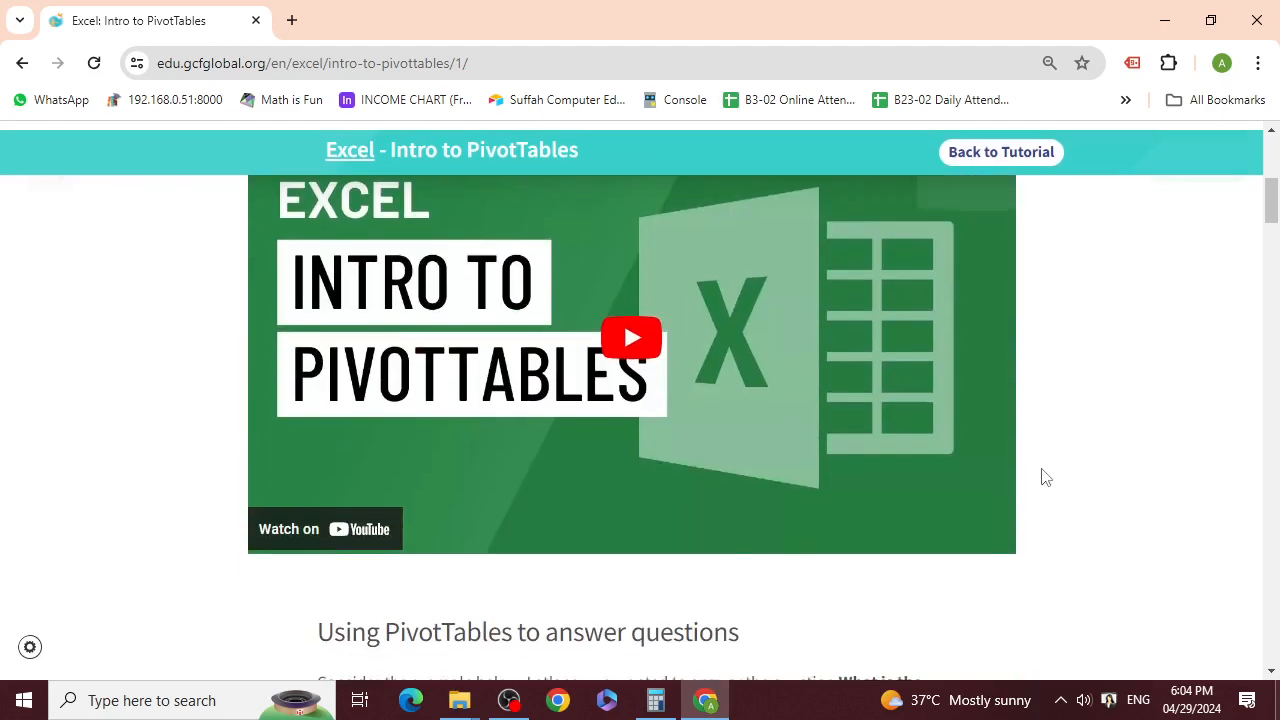
scroll(1040, 477, "up", 4)
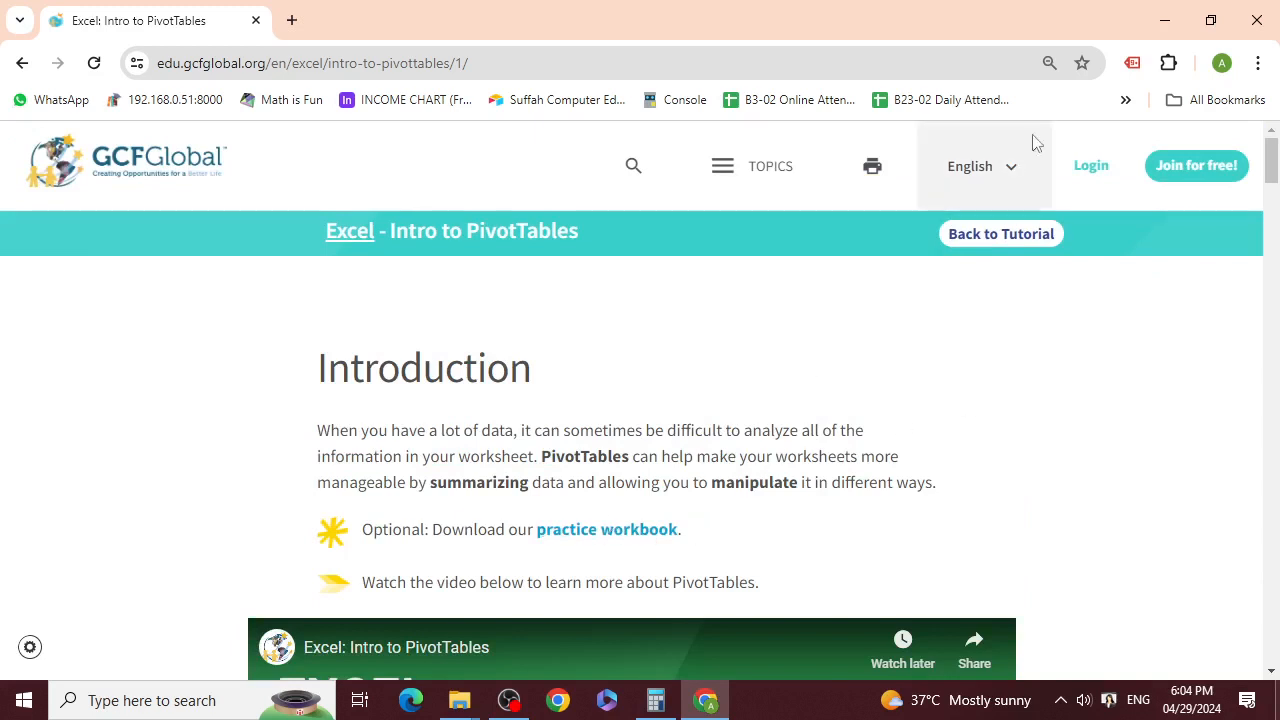
left_click(1256, 64)
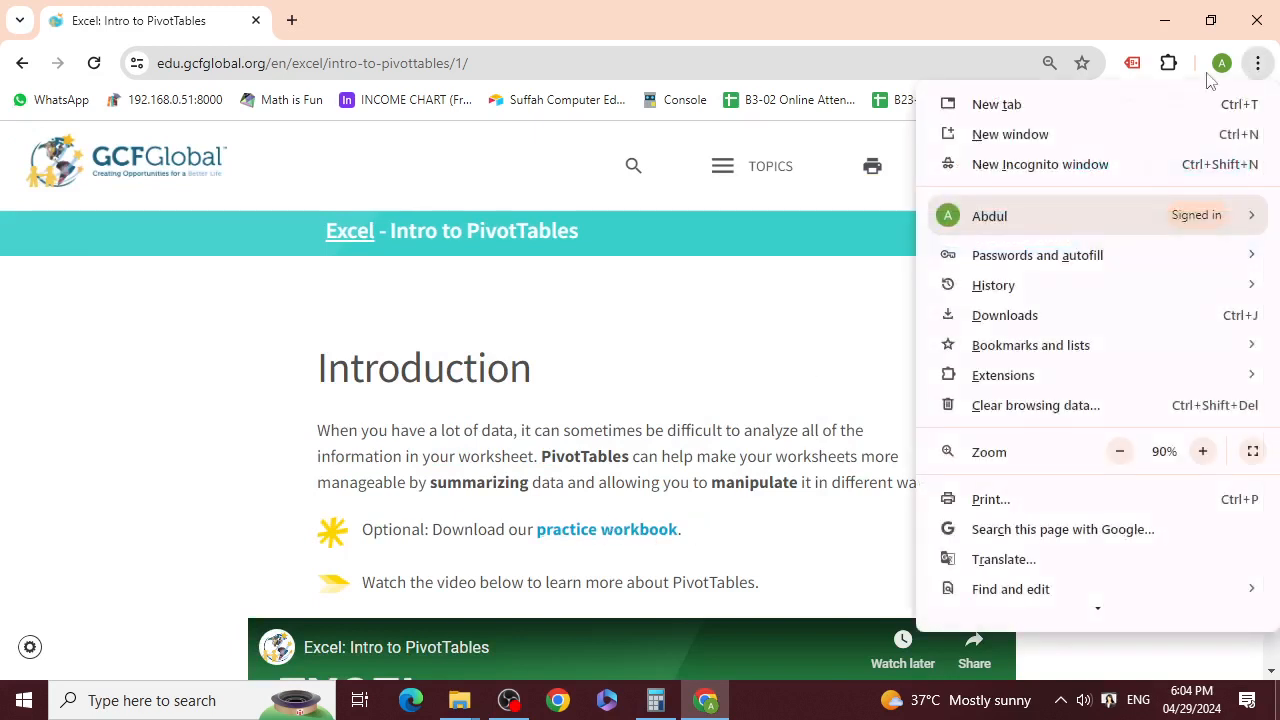
left_click(1015, 316)
left_click(443, 272)
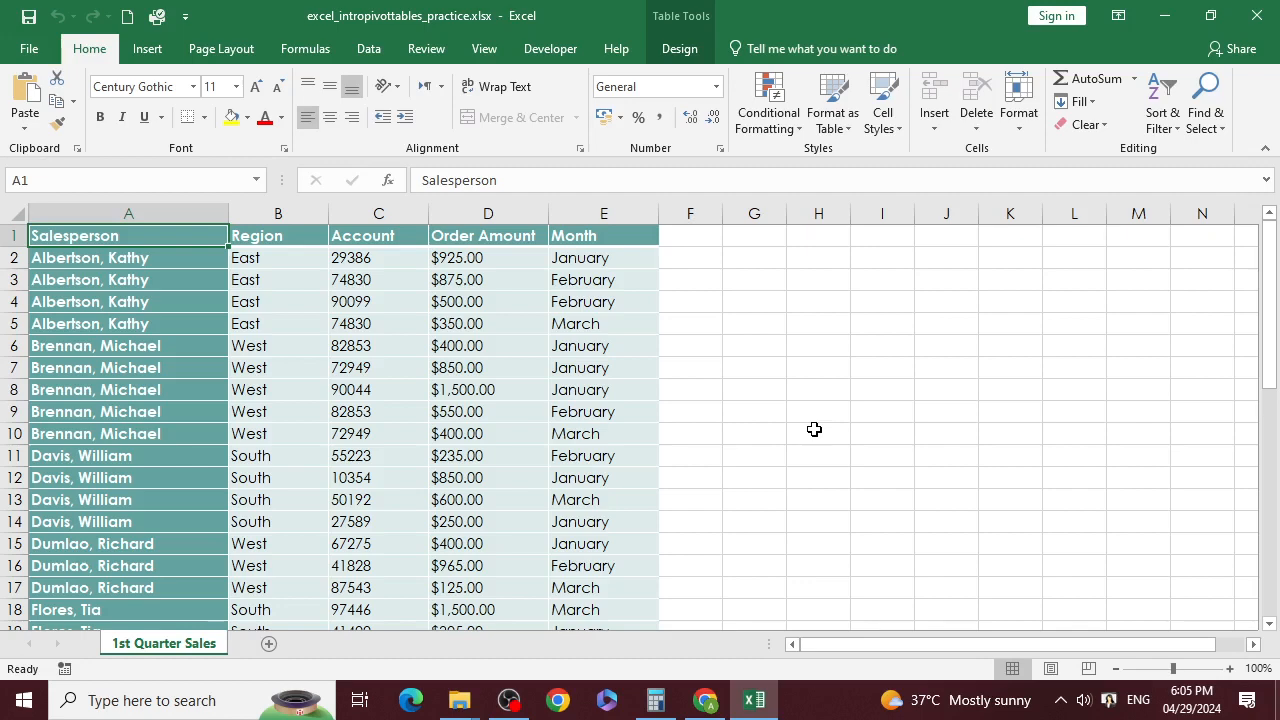
Step: Select A1:E40 on the 1st Quarter Sales sheet, Salesperson through Month
scroll(593, 354, "down", 16)
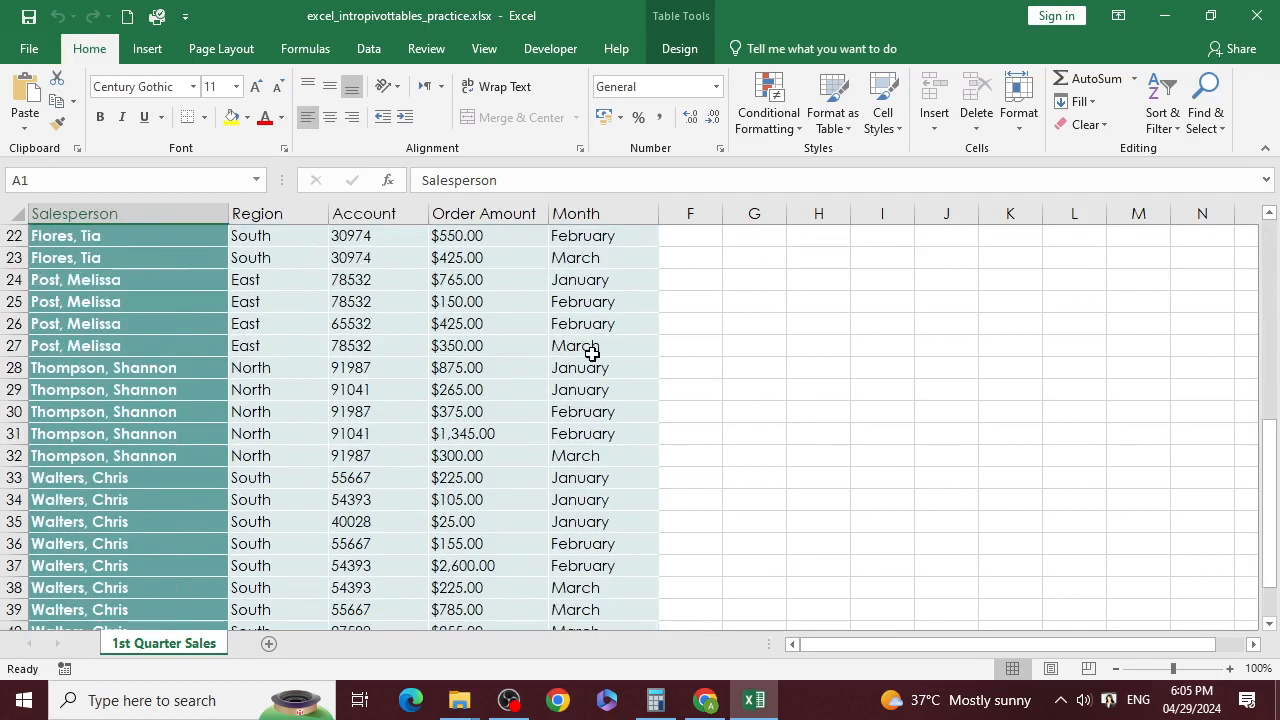
scroll(600, 360, "up", 16)
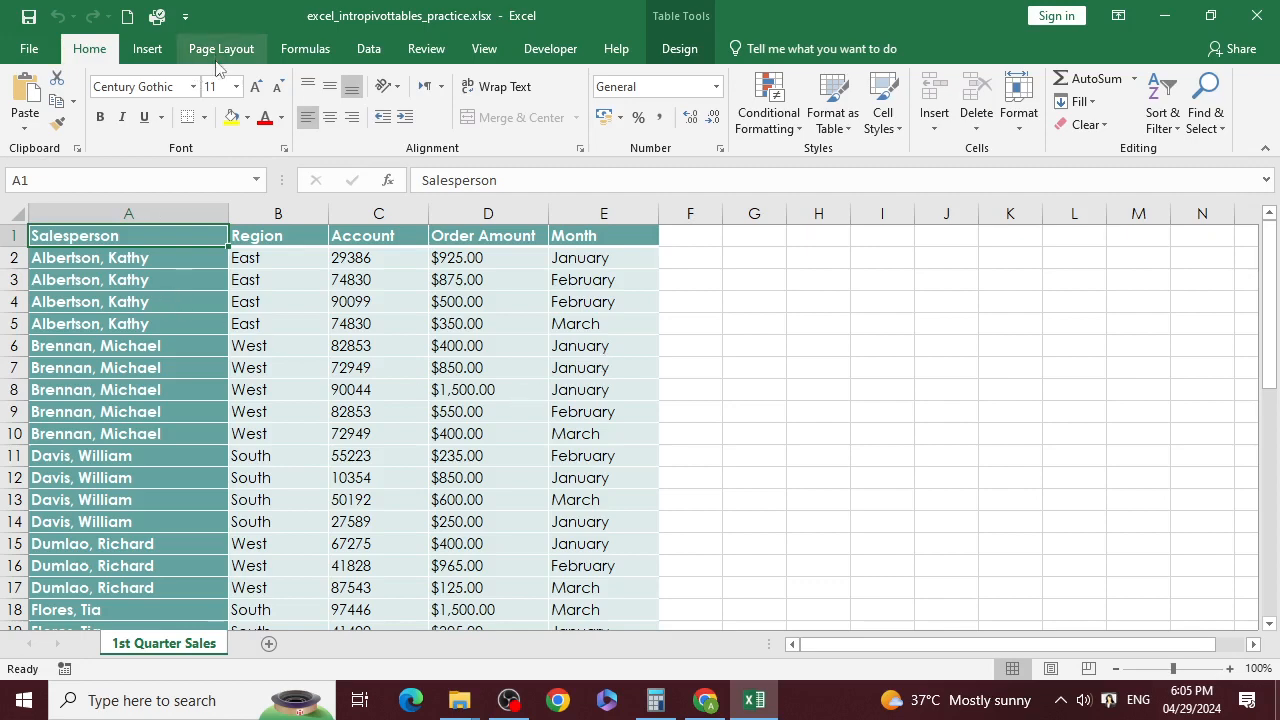
left_click_drag(123, 235, 629, 540)
scroll(595, 430, "up", 8)
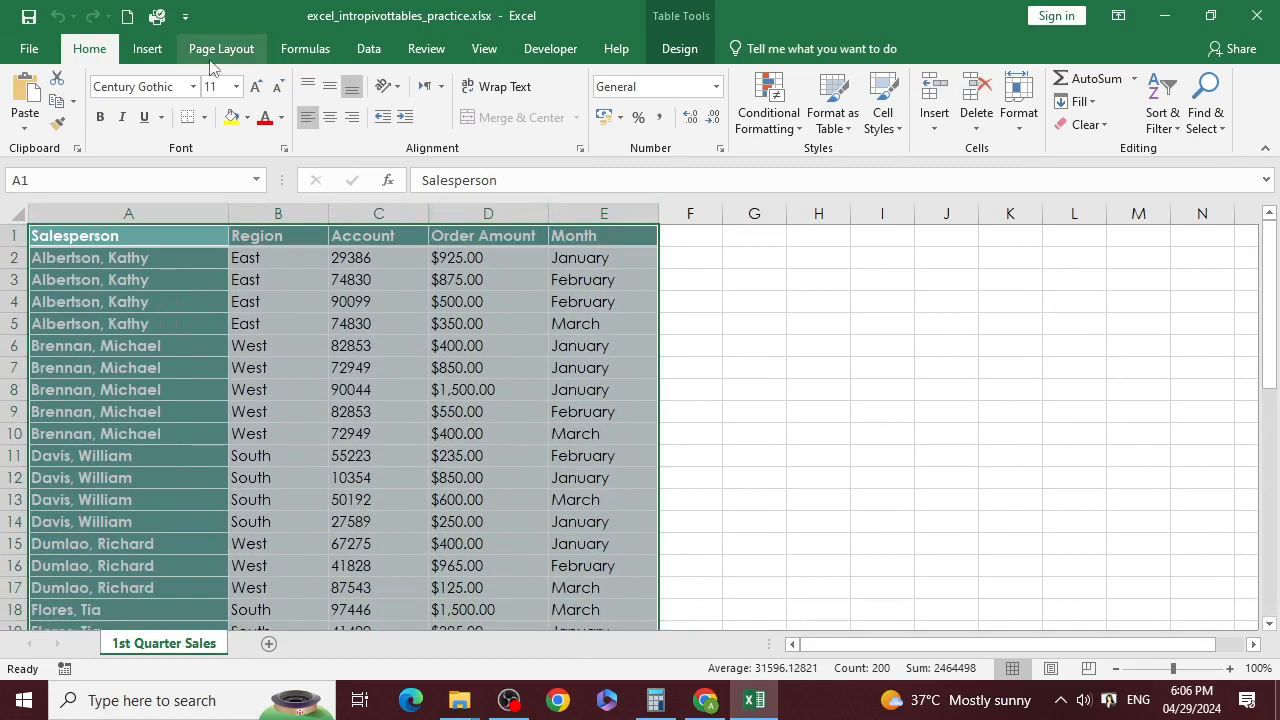
Step: Start Insert > PivotTable with Table1 as source and New Worksheet as destination
left_click(148, 50)
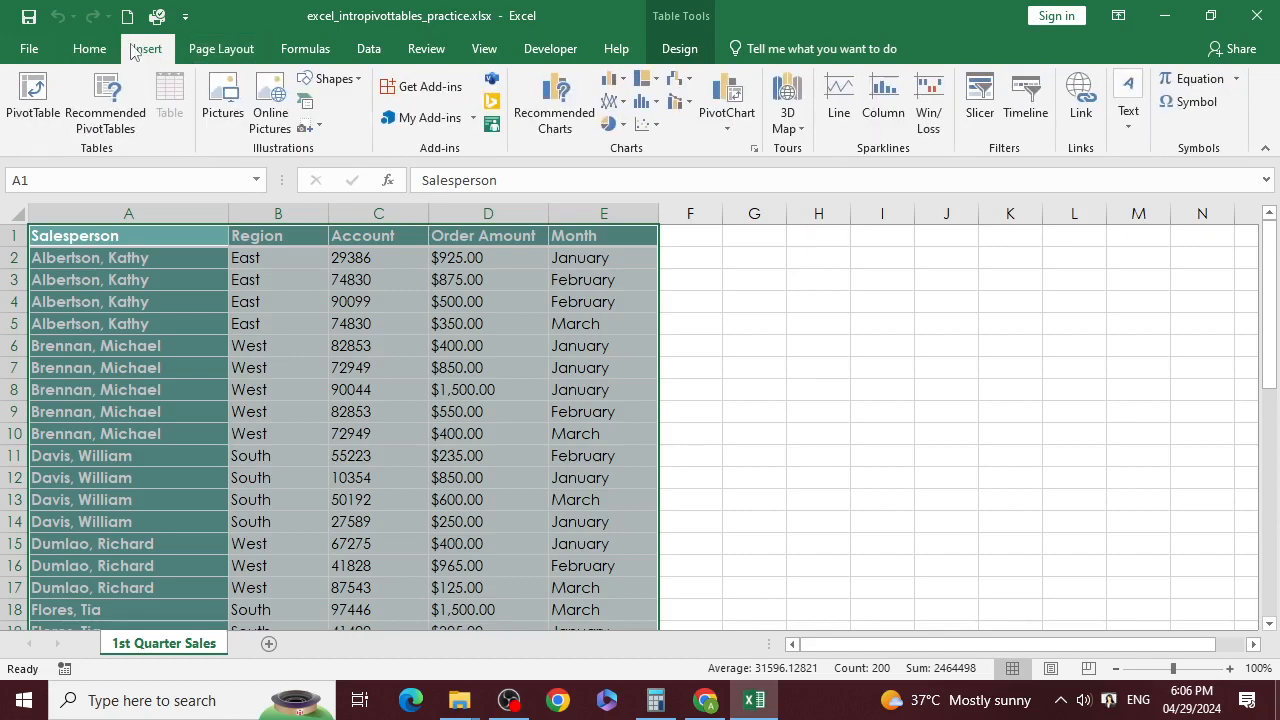
left_click(35, 100)
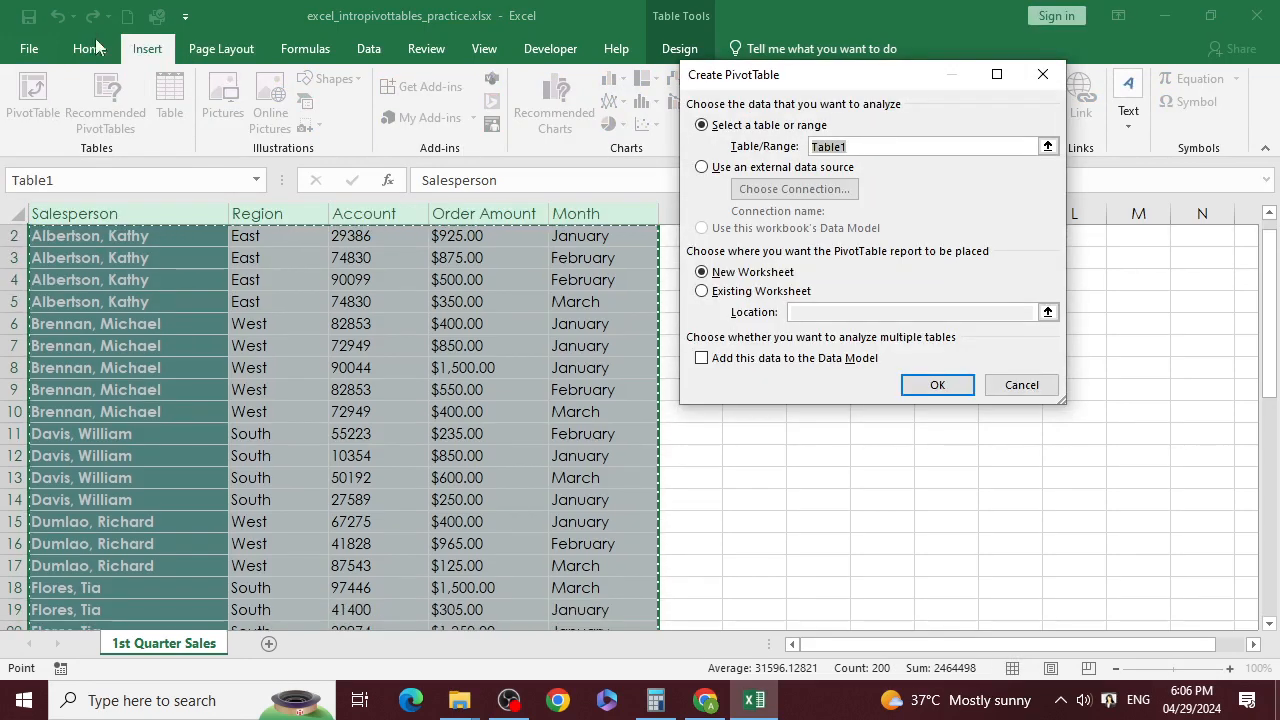
mouse_move(784, 77)
left_mouse_down()
mouse_move(792, 117)
mouse_move(795, 85)
left_mouse_up()
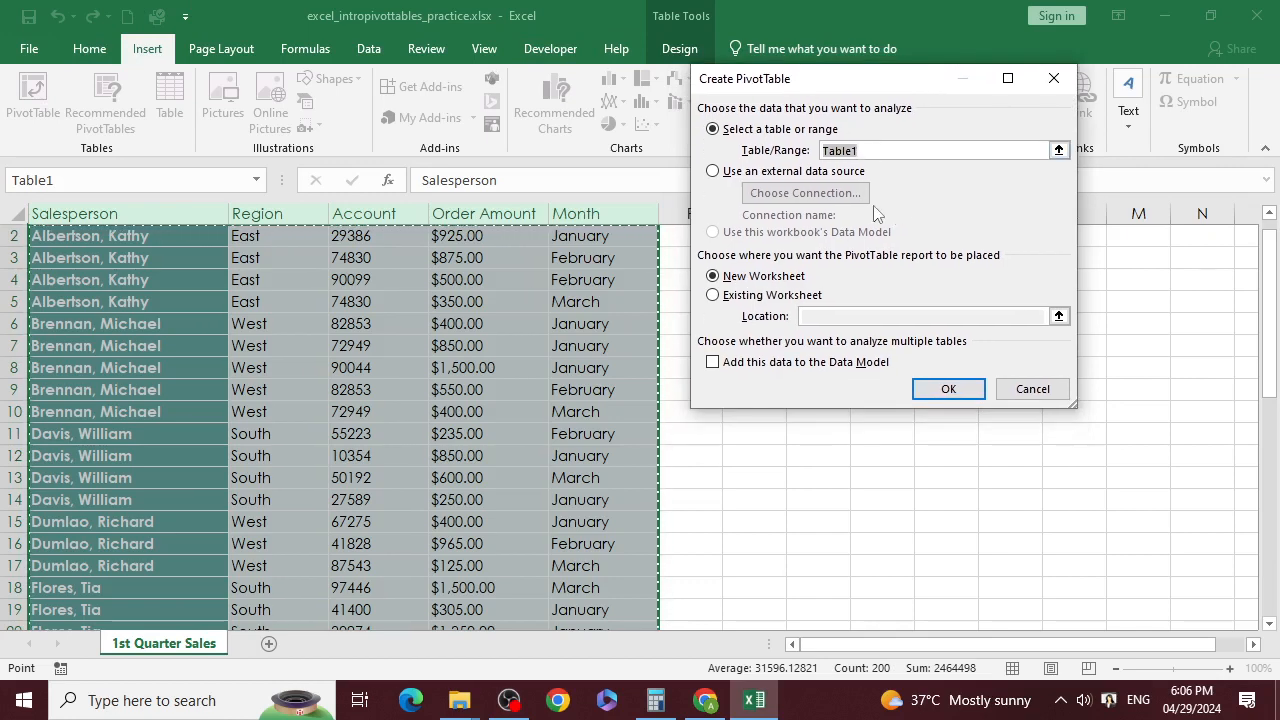
scroll(334, 390, "down", 11)
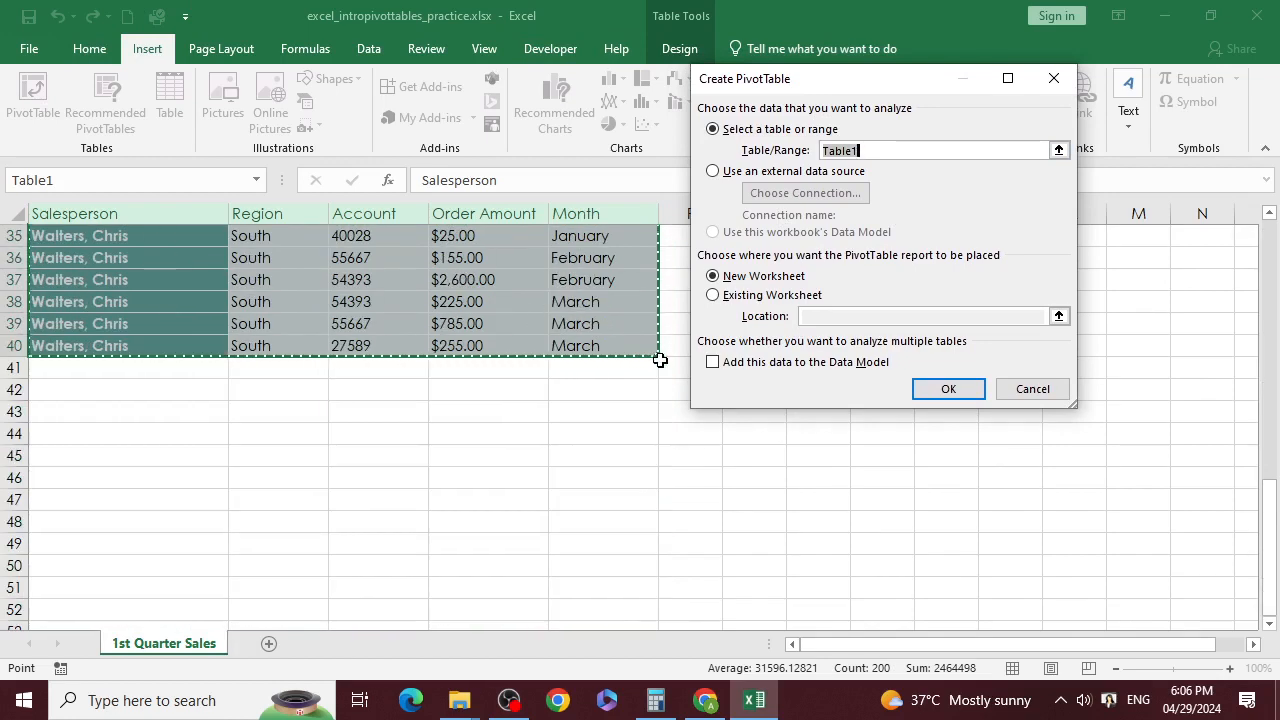
scroll(845, 245, "up", 11)
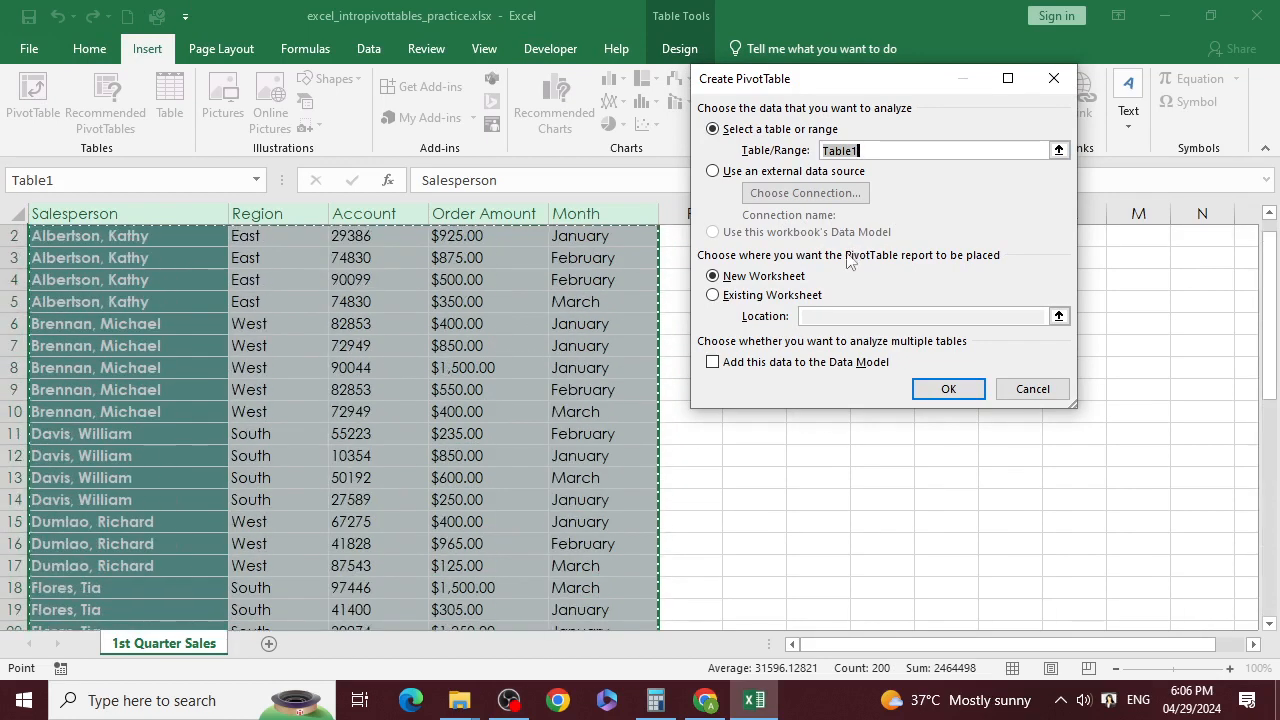
scroll(845, 260, "up", 1)
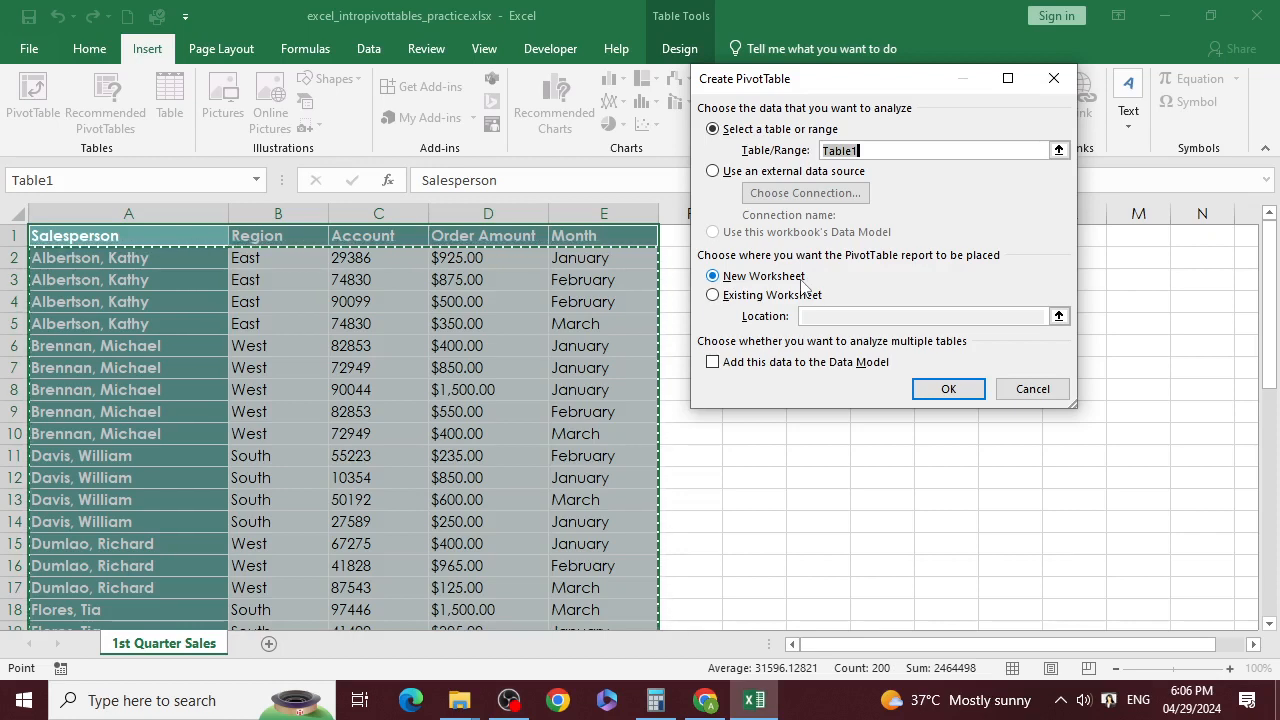
Step: Confirm the dialog to place empty PivotTable1 on a new Sheet1
left_click(947, 389)
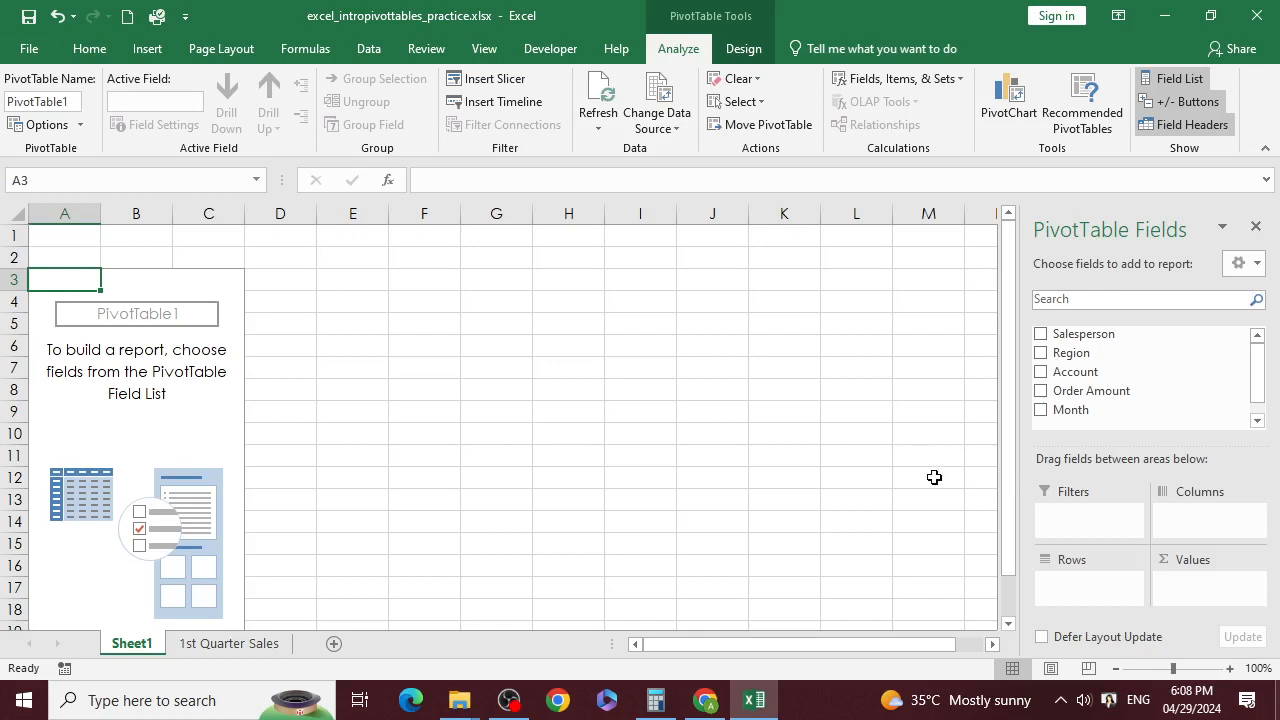
Step: Put Salesperson, Region and Month in the Filters area and widen the field list pane
left_click_drag(1092, 340, 1094, 515)
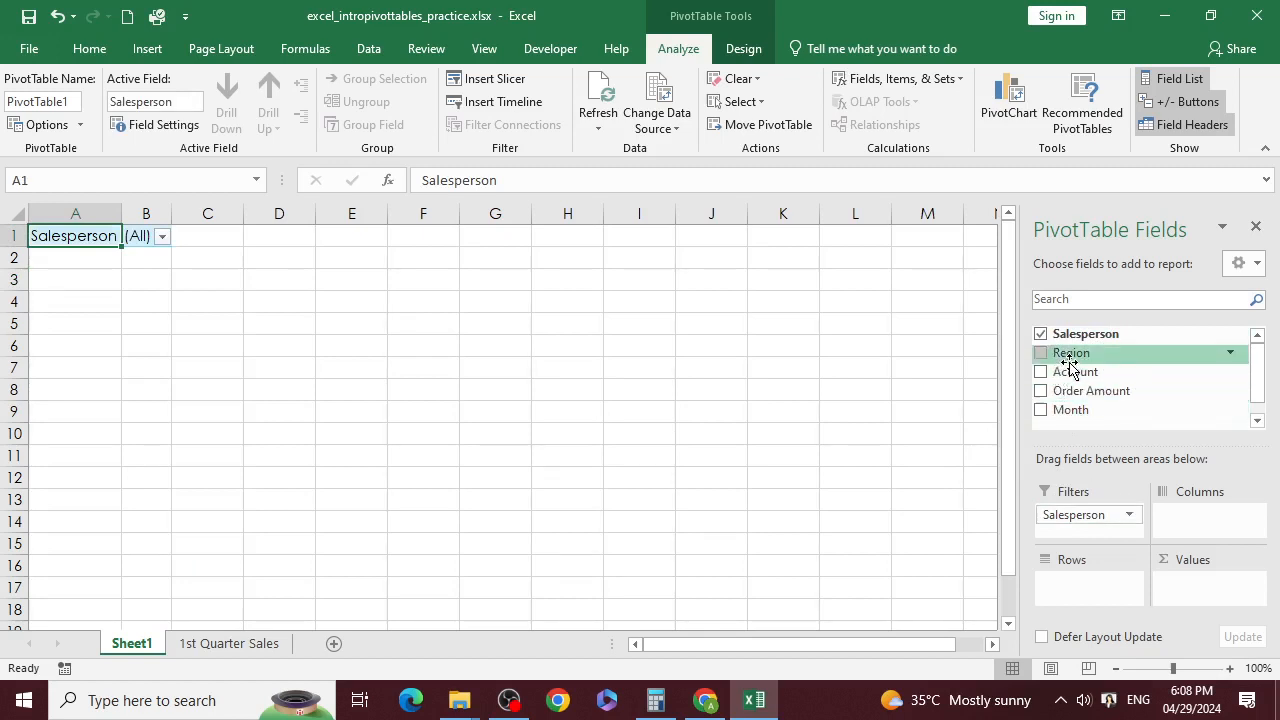
left_click_drag(1069, 354, 1087, 534)
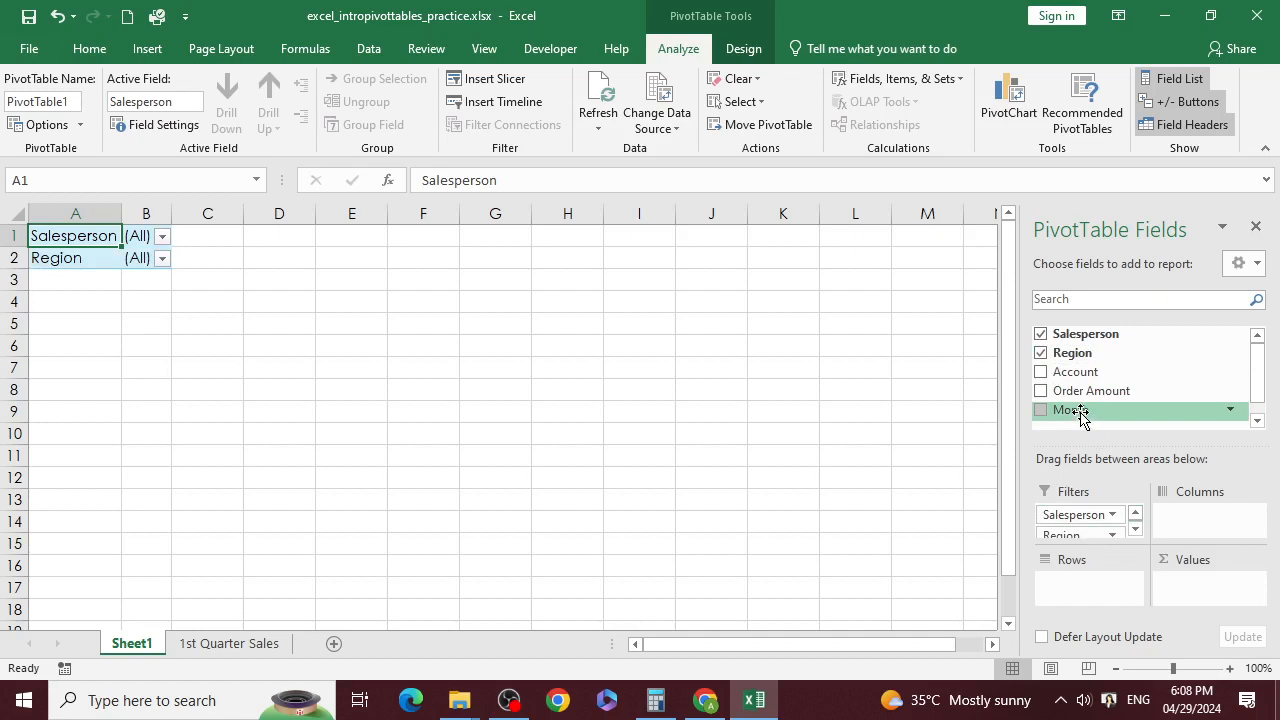
left_click_drag(1080, 416, 1090, 522)
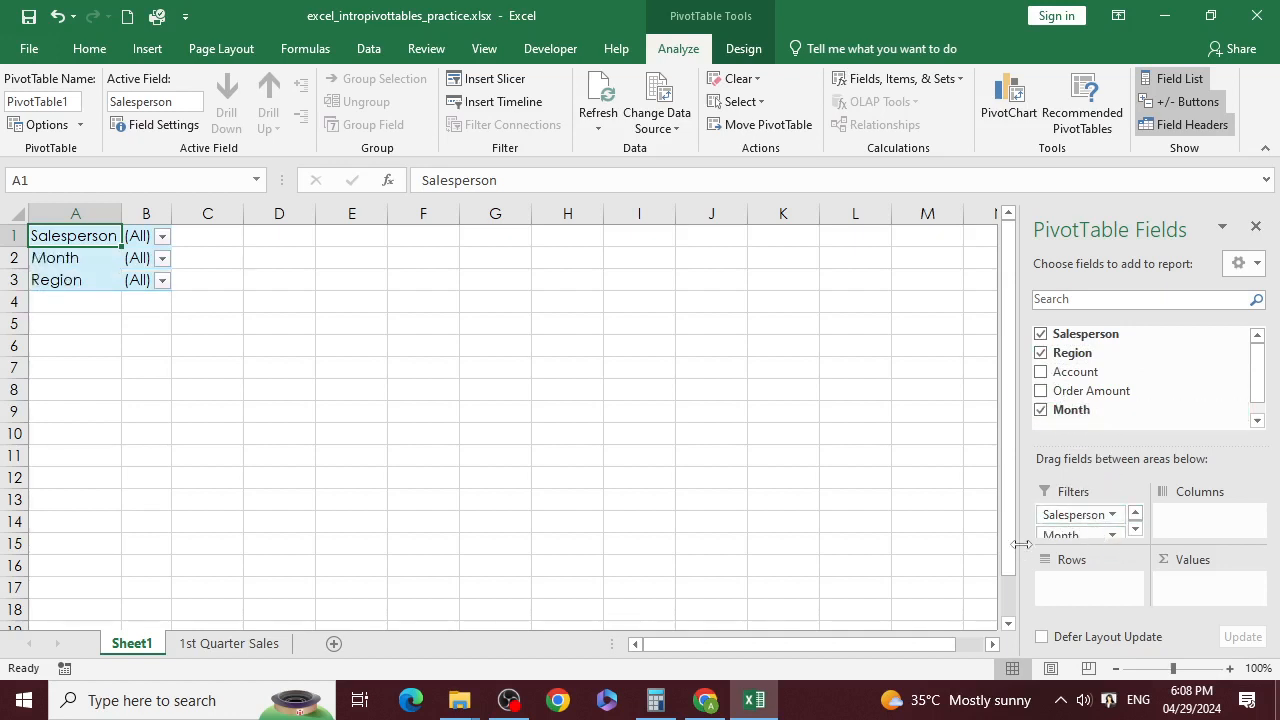
left_click_drag(1021, 544, 894, 544)
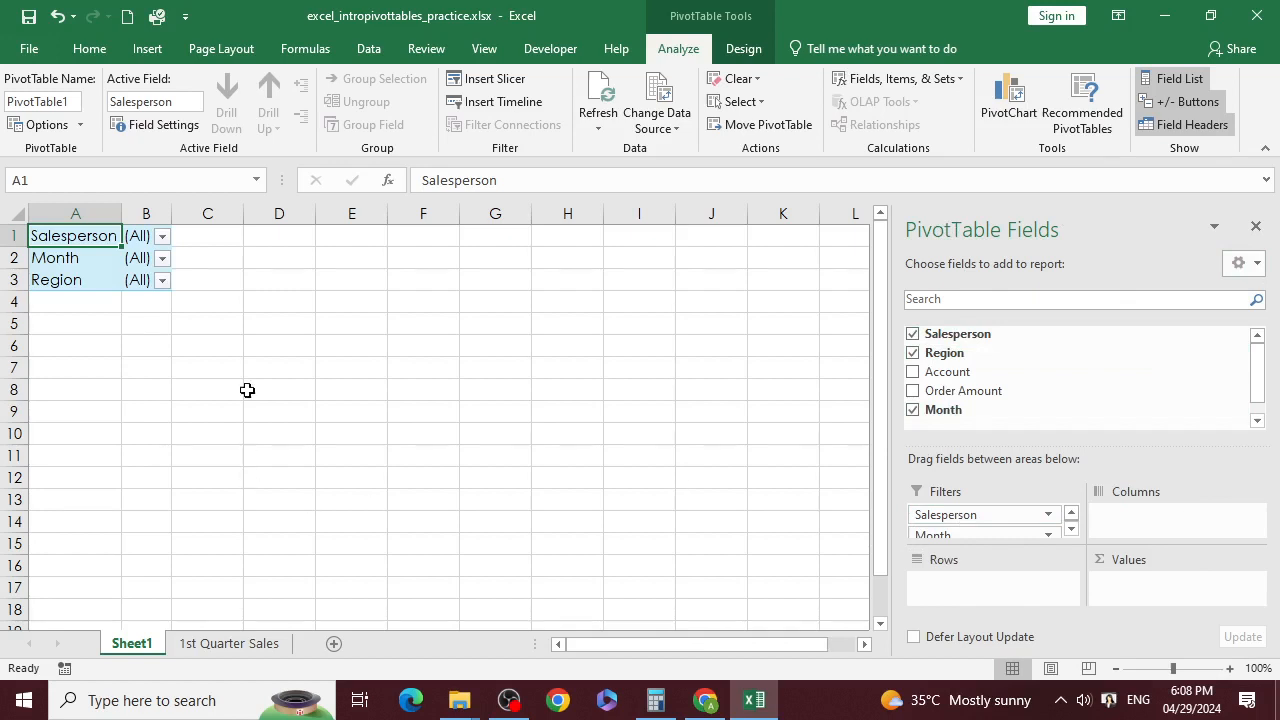
Step: Filter the Salesperson report filter to a single salesperson, then drag Salesperson to Columns
left_click(162, 237)
scroll(57, 320, "down", 3)
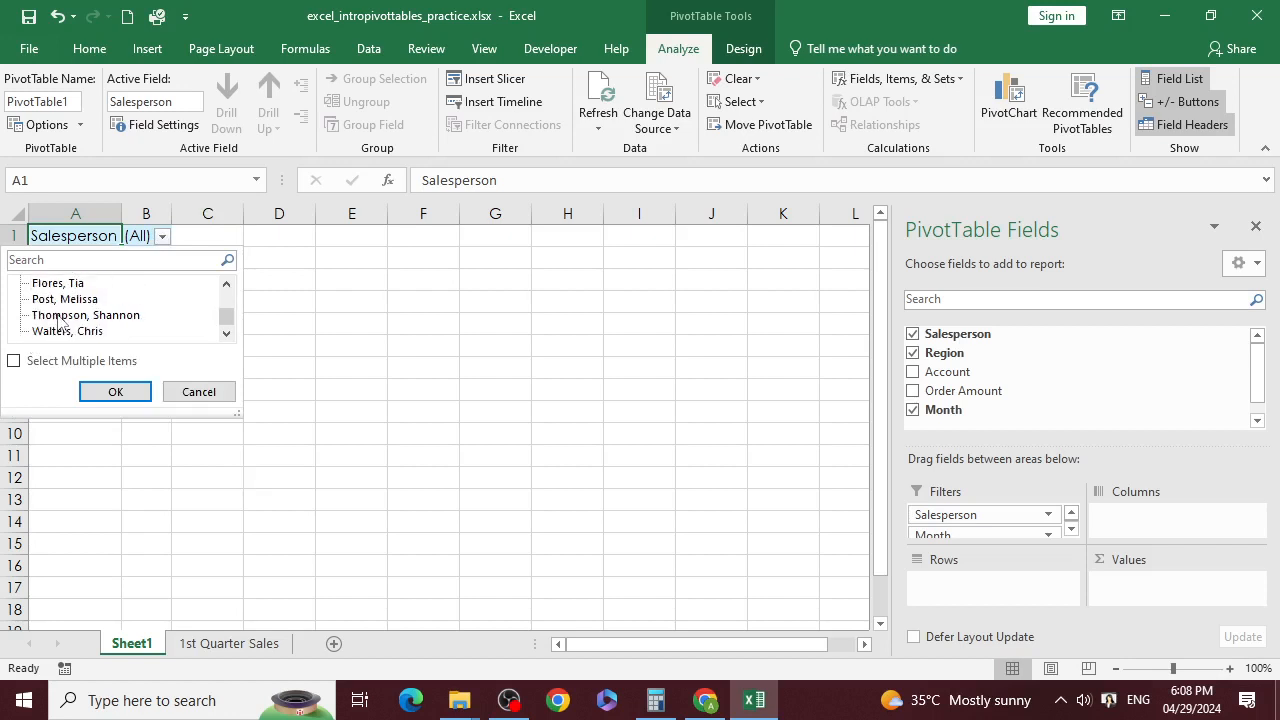
left_click(62, 314)
left_click(115, 391)
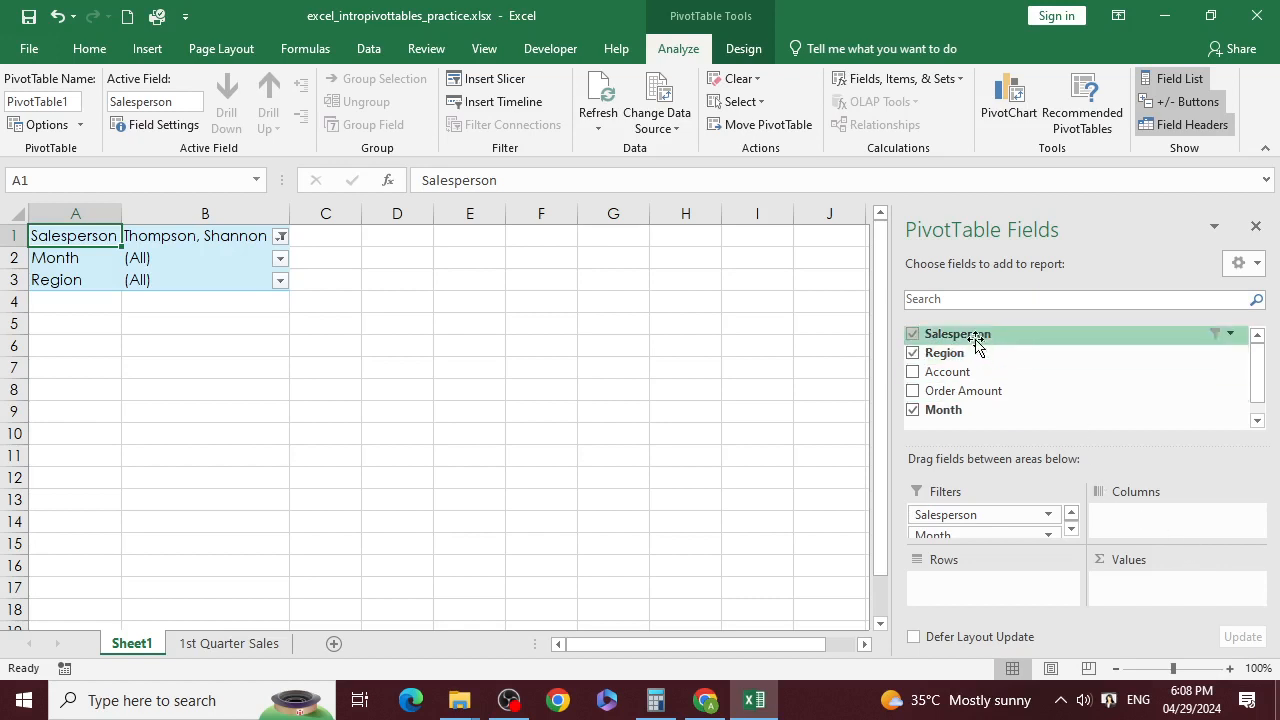
left_click_drag(980, 334, 1140, 517)
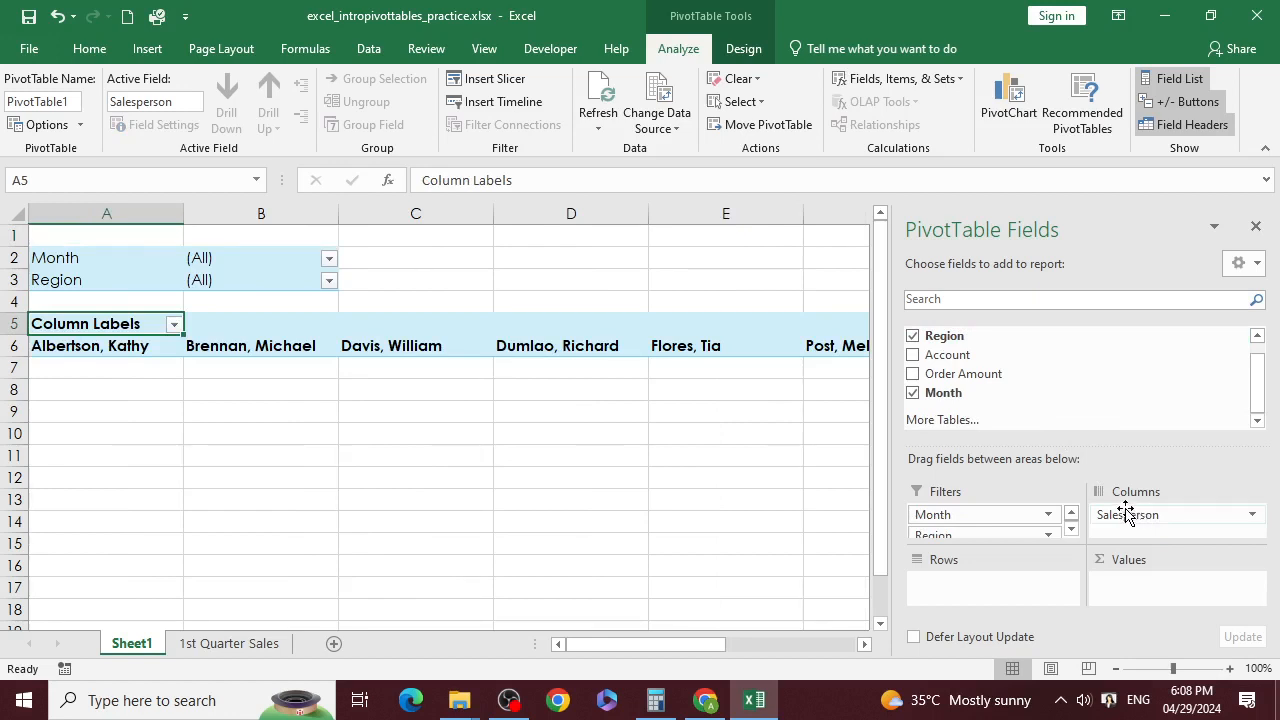
Step: Place Salesperson in Rows, undoing a stray move, and add Order Amount as summed values
left_click_drag(690, 644, 515, 663)
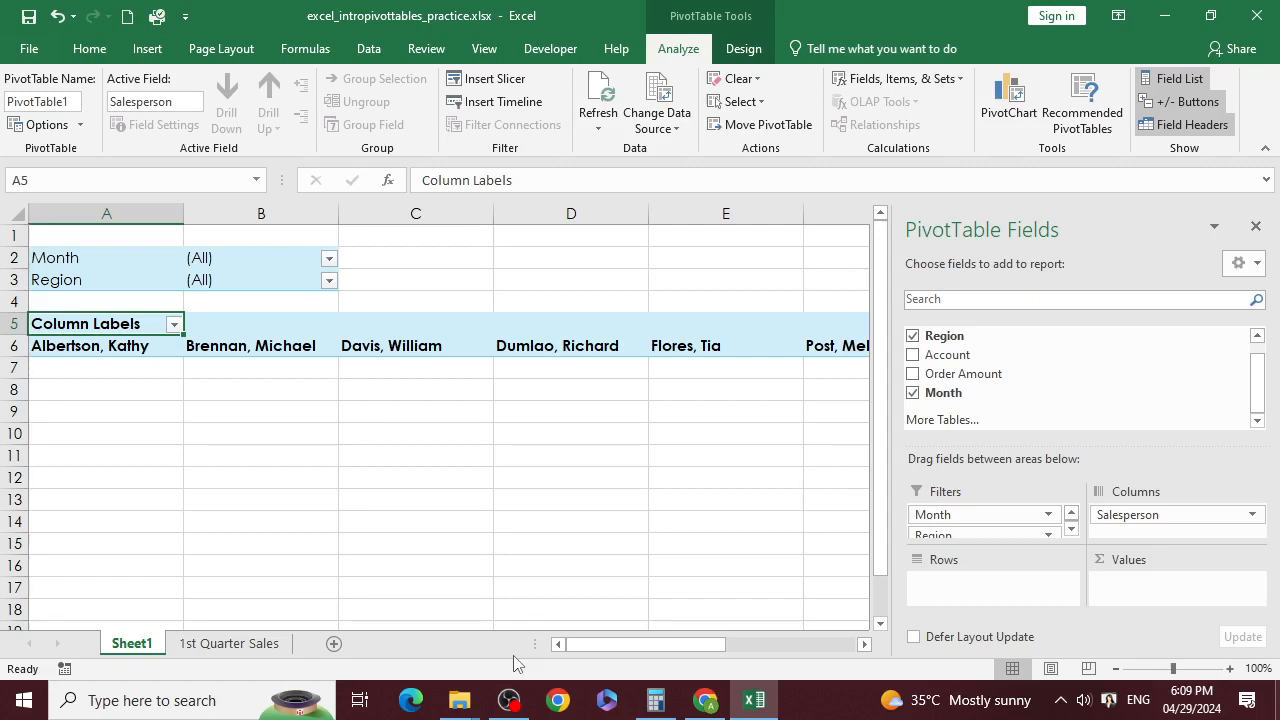
left_click_drag(1126, 515, 985, 587)
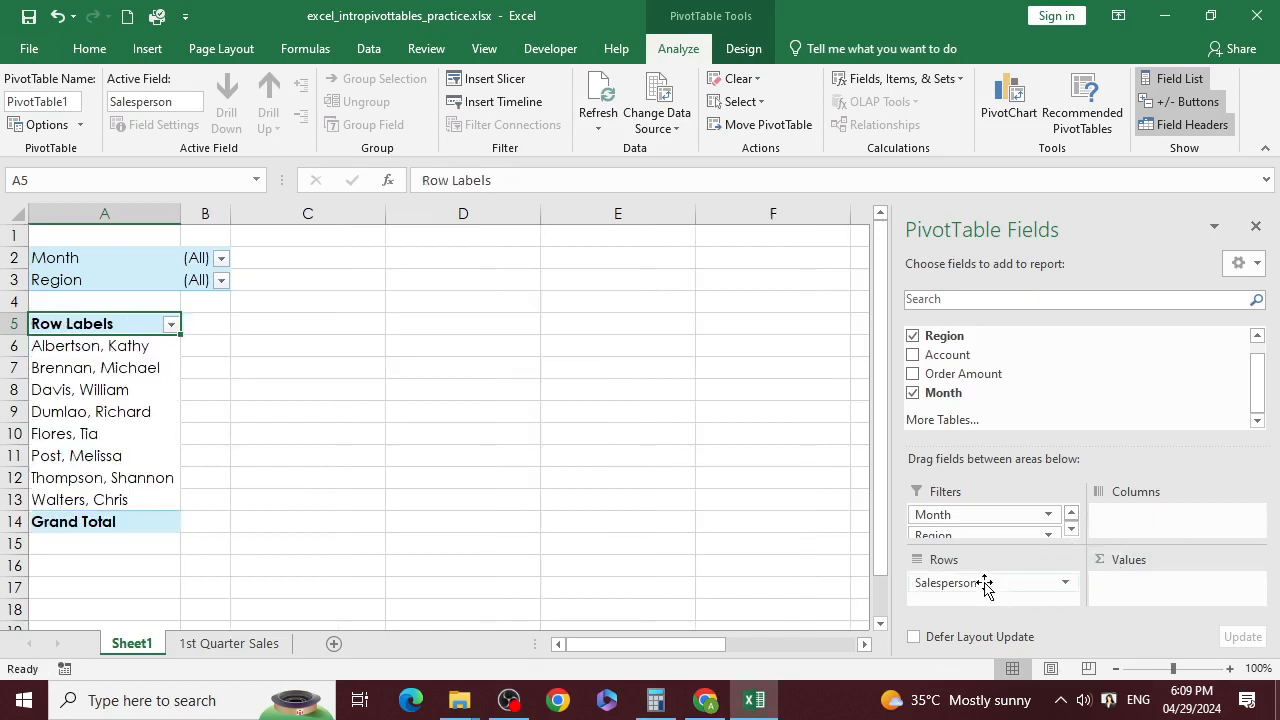
key("ctrl+z")
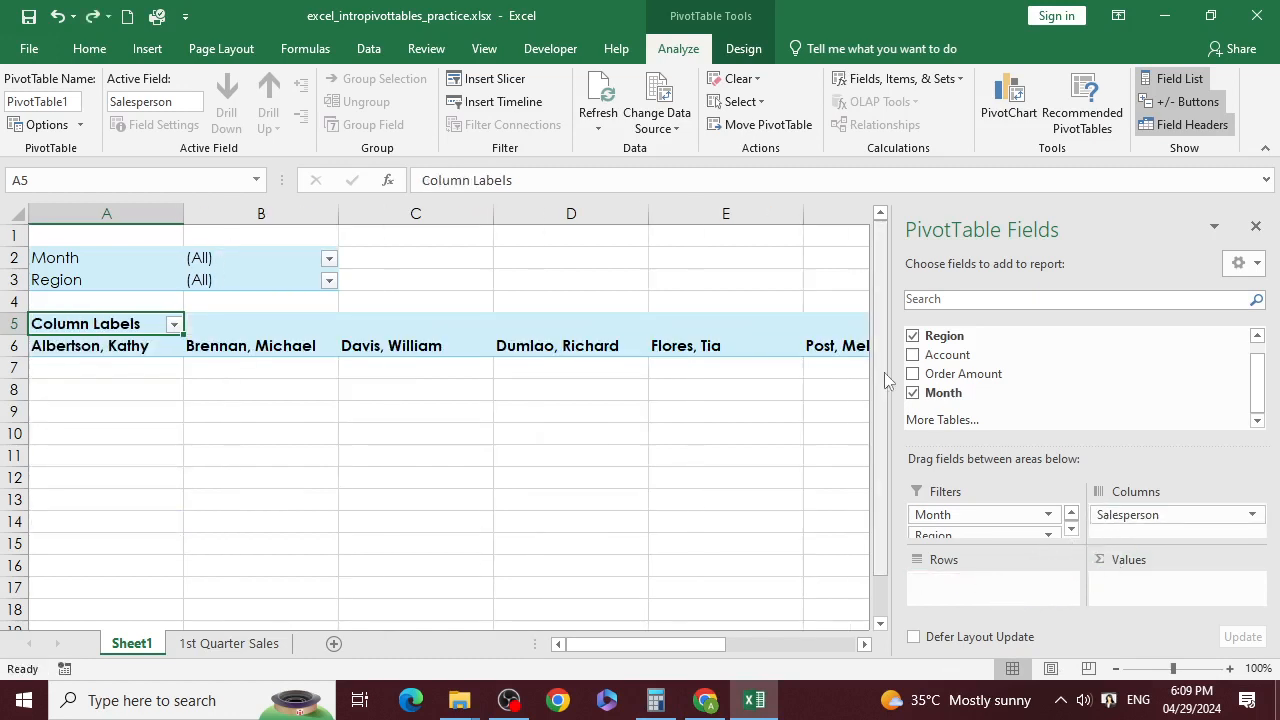
scroll(944, 374, "up", 1)
left_click_drag(962, 334, 963, 581)
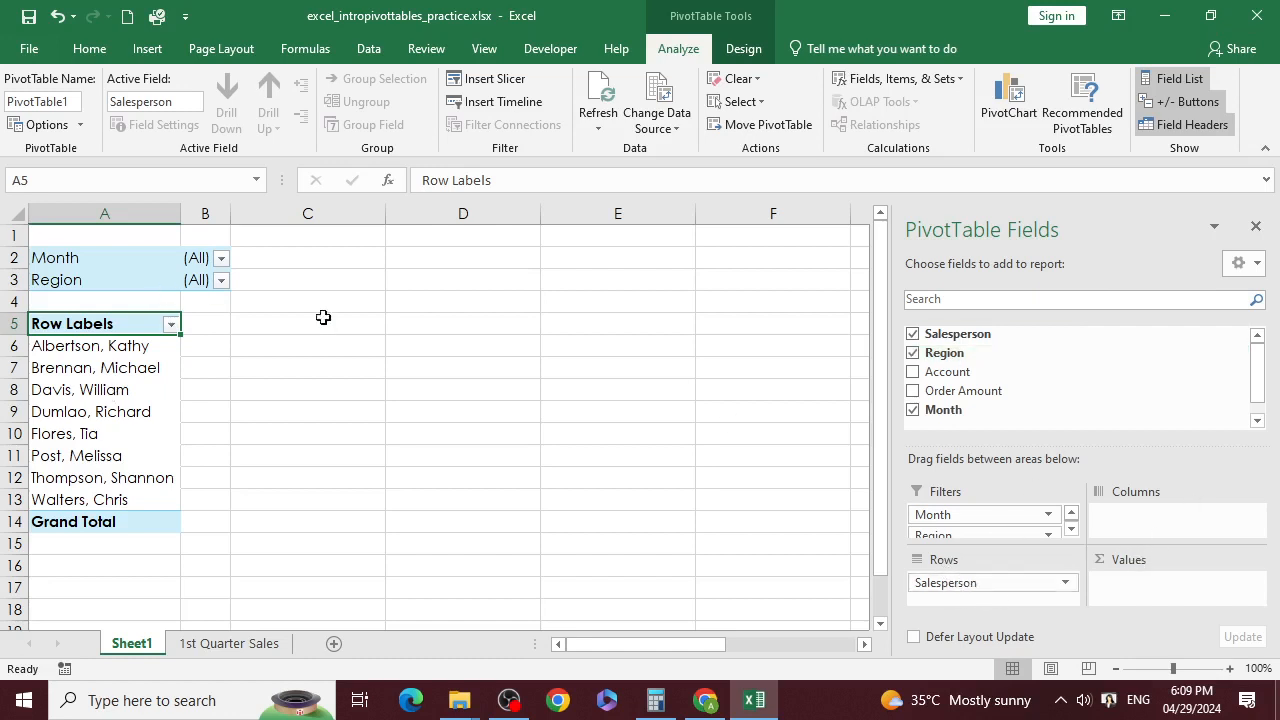
left_click_drag(986, 391, 1148, 586)
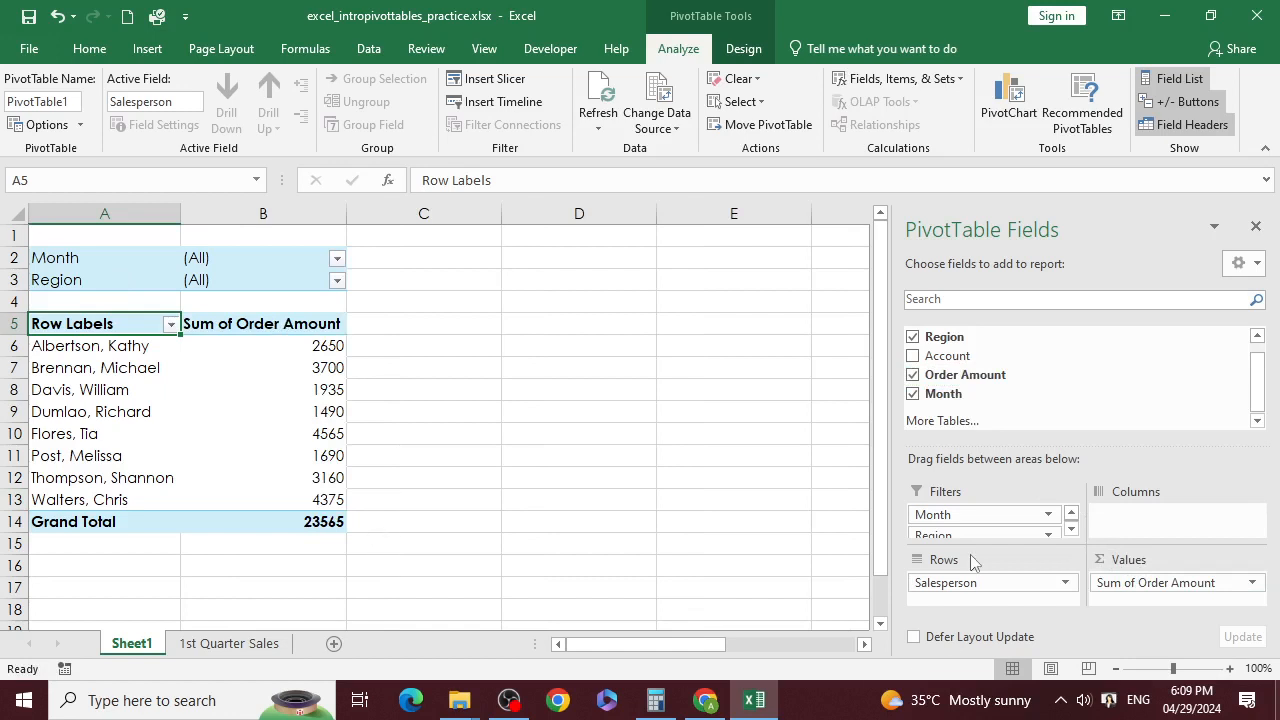
Step: Add Month to Columns, giving January 9090, February 9160 and March 5315 totals
left_click_drag(950, 400, 1147, 517)
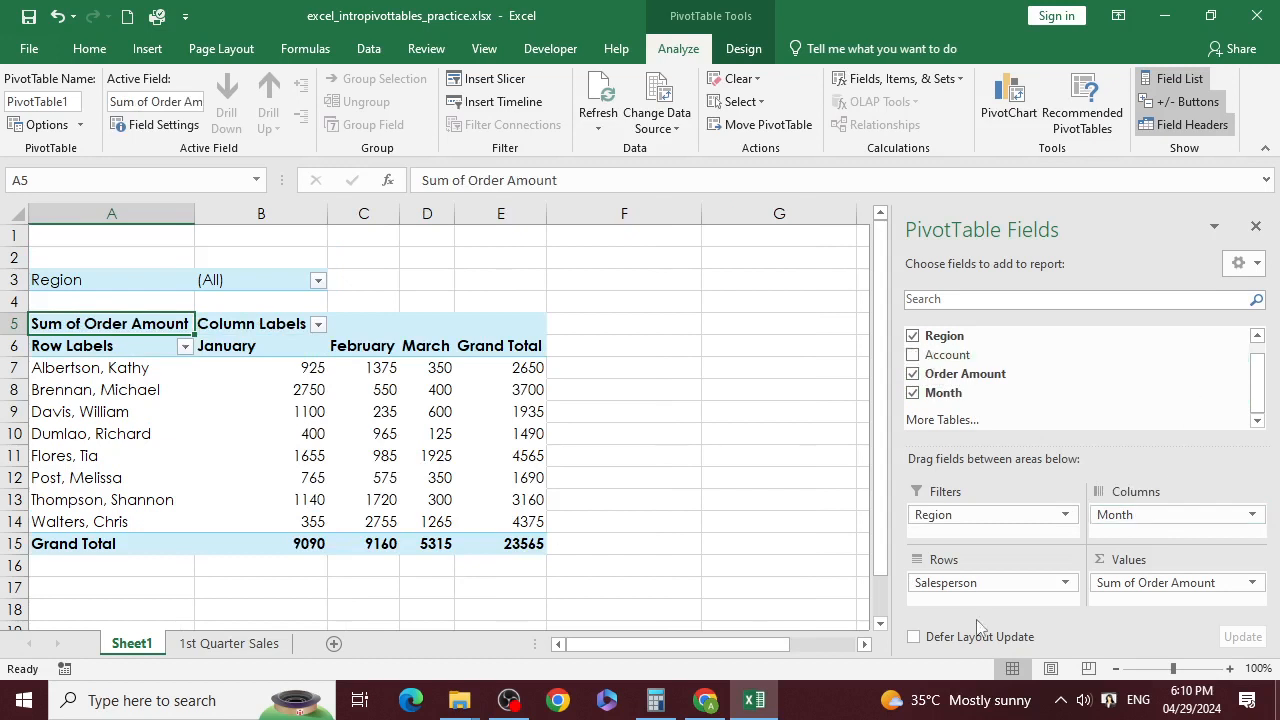
mouse_move(238, 427)
left_click(317, 281)
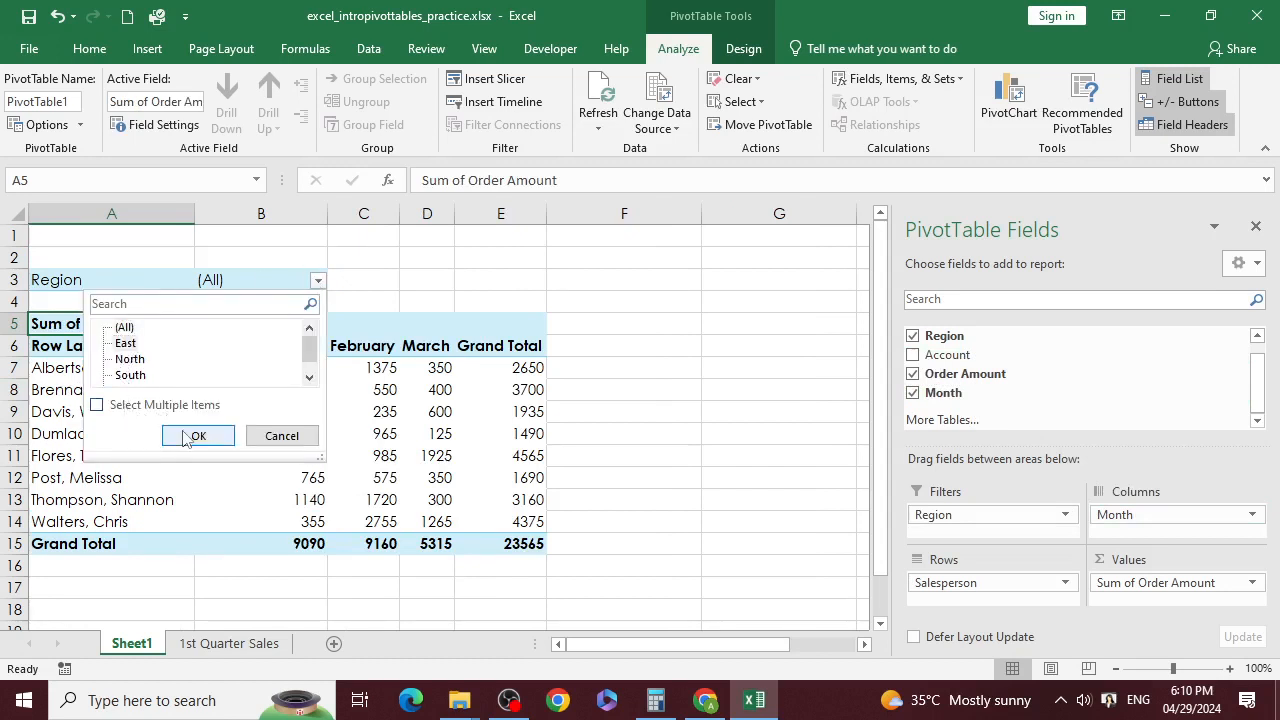
left_click(126, 344)
left_click(190, 436)
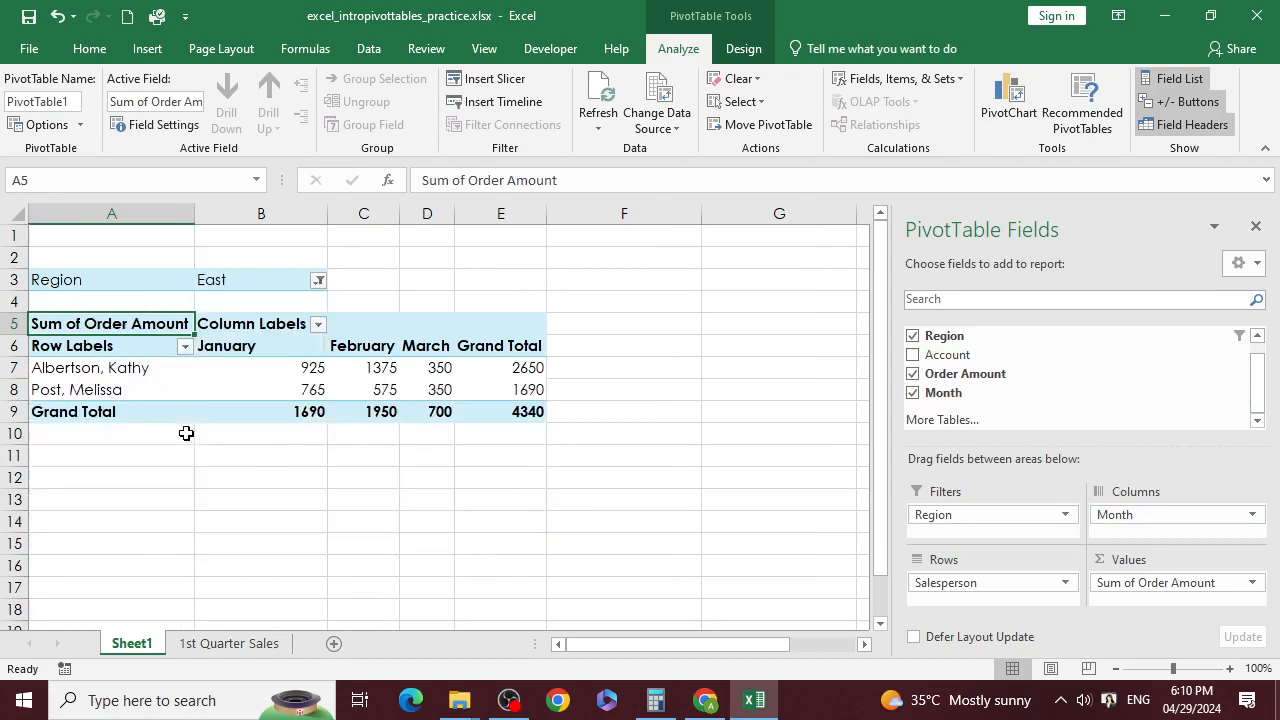
left_click(317, 281)
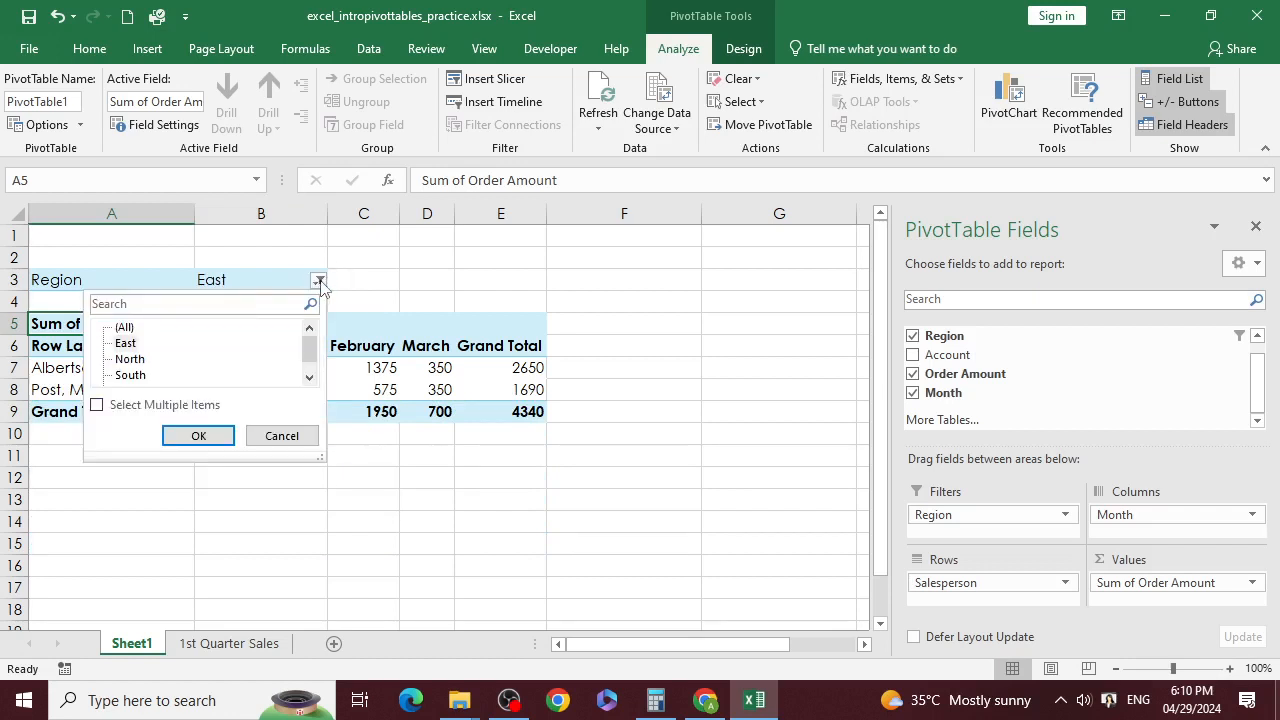
left_click(174, 434)
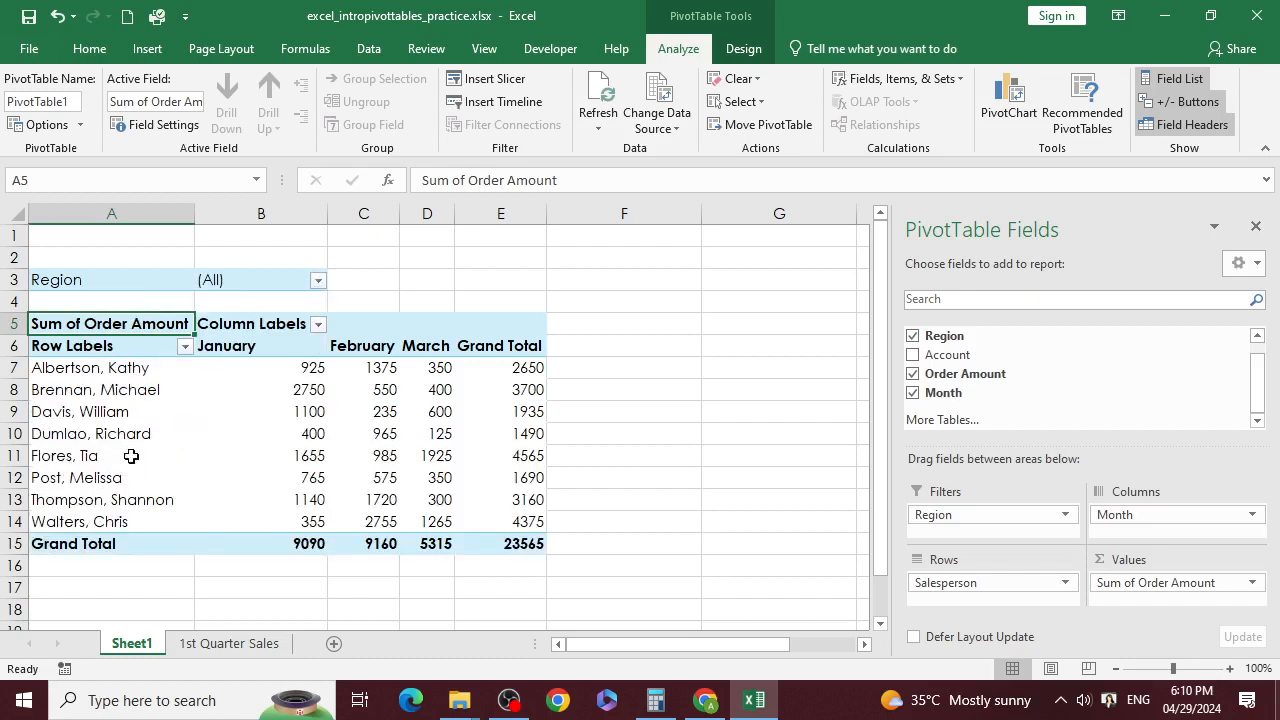
left_click(185, 346)
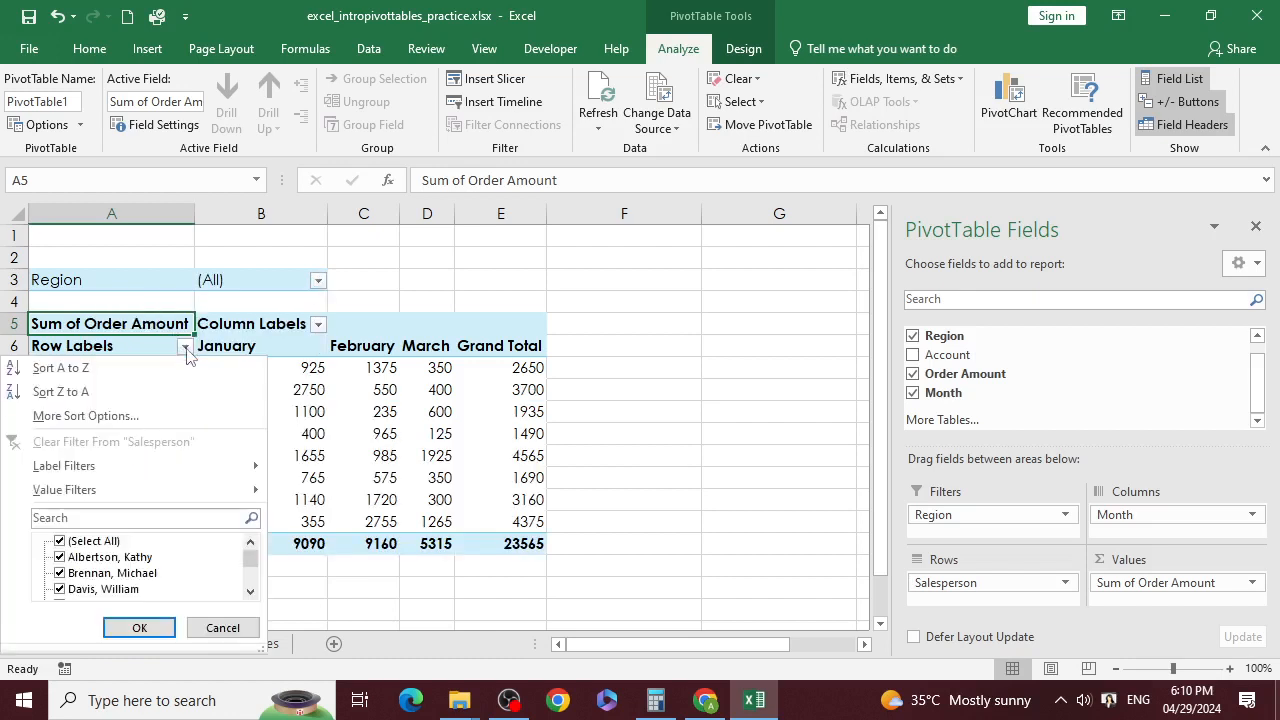
left_click(113, 559)
scroll(118, 568, "down", 2)
scroll(90, 587, "up", 2)
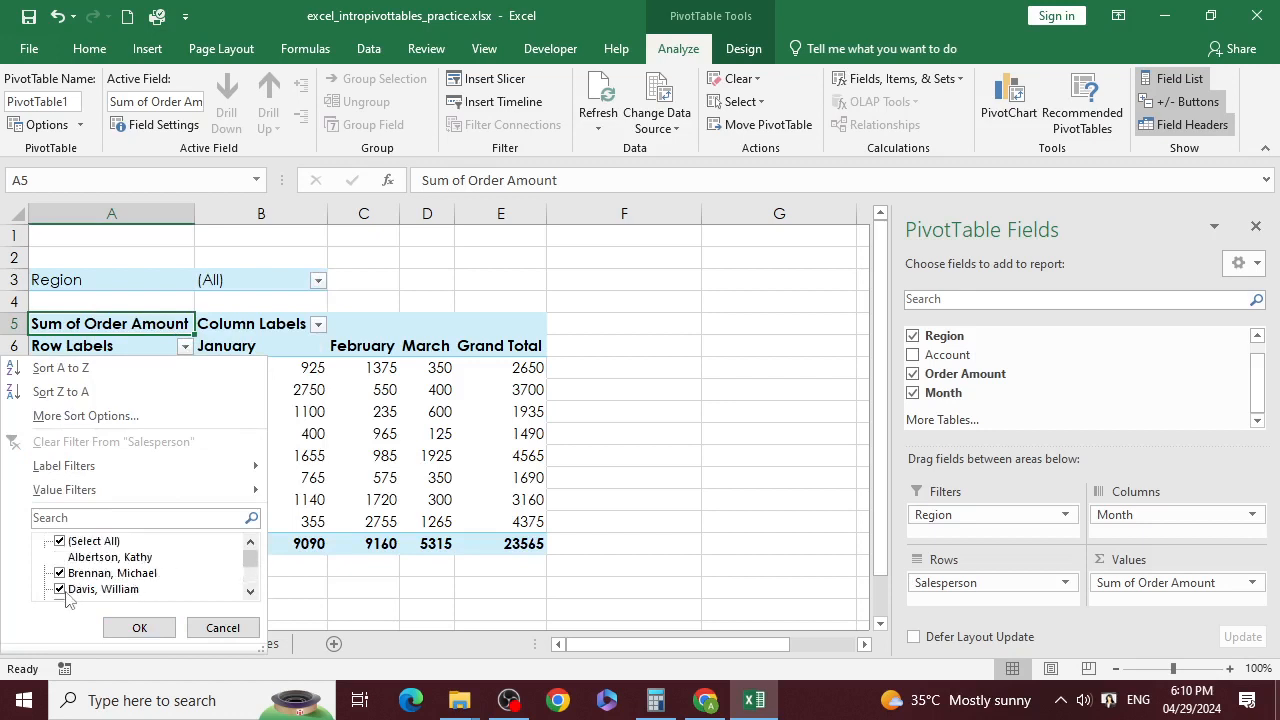
left_click(59, 541)
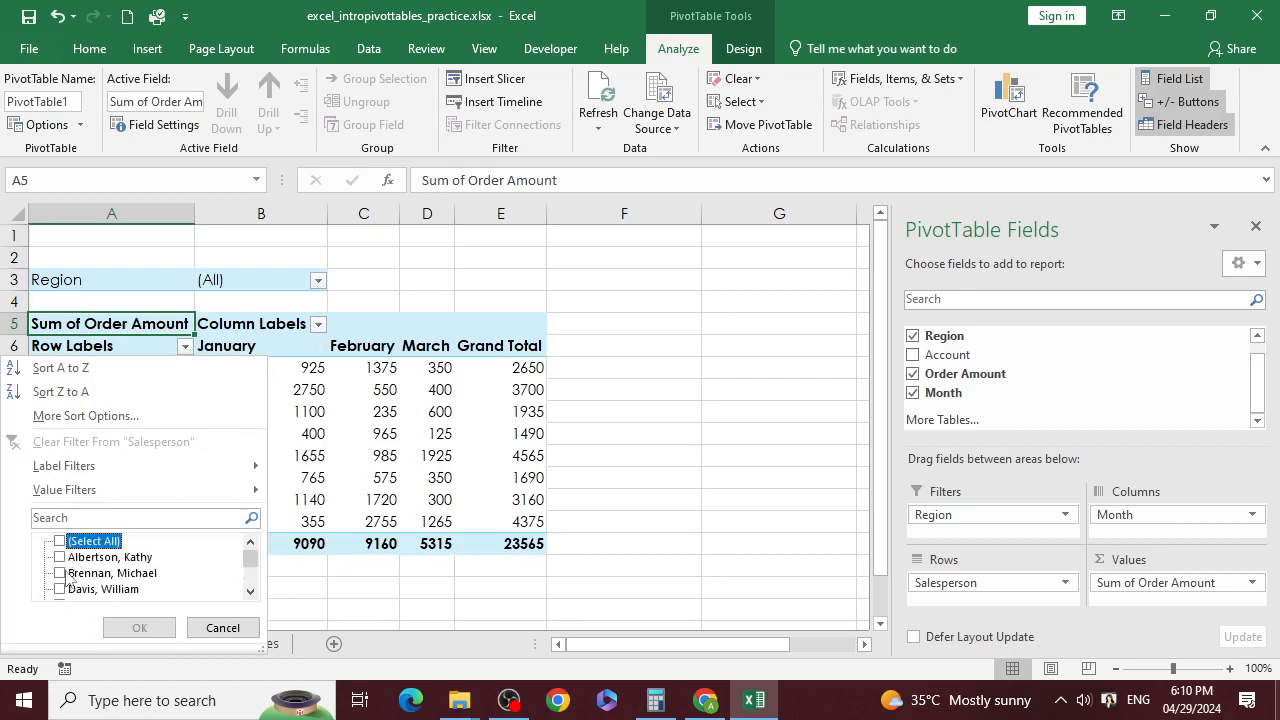
left_click(68, 575)
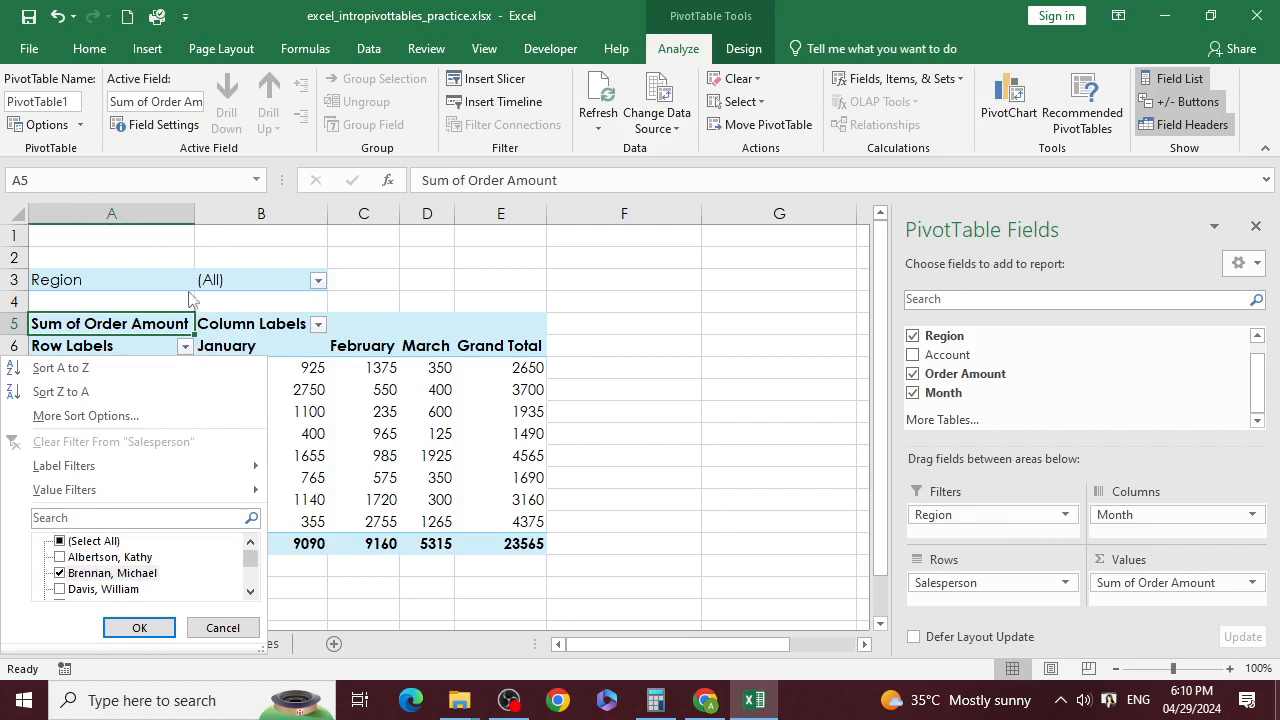
left_click(139, 627)
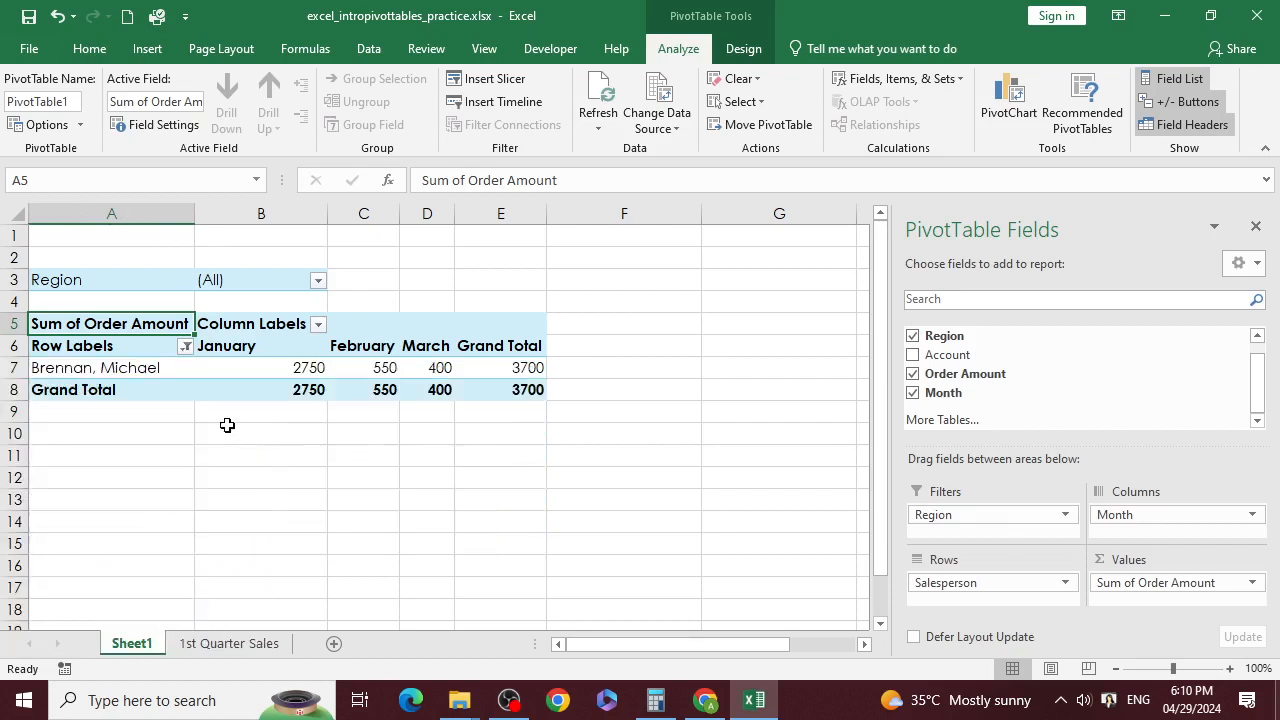
mouse_move(252, 397)
left_click(186, 347)
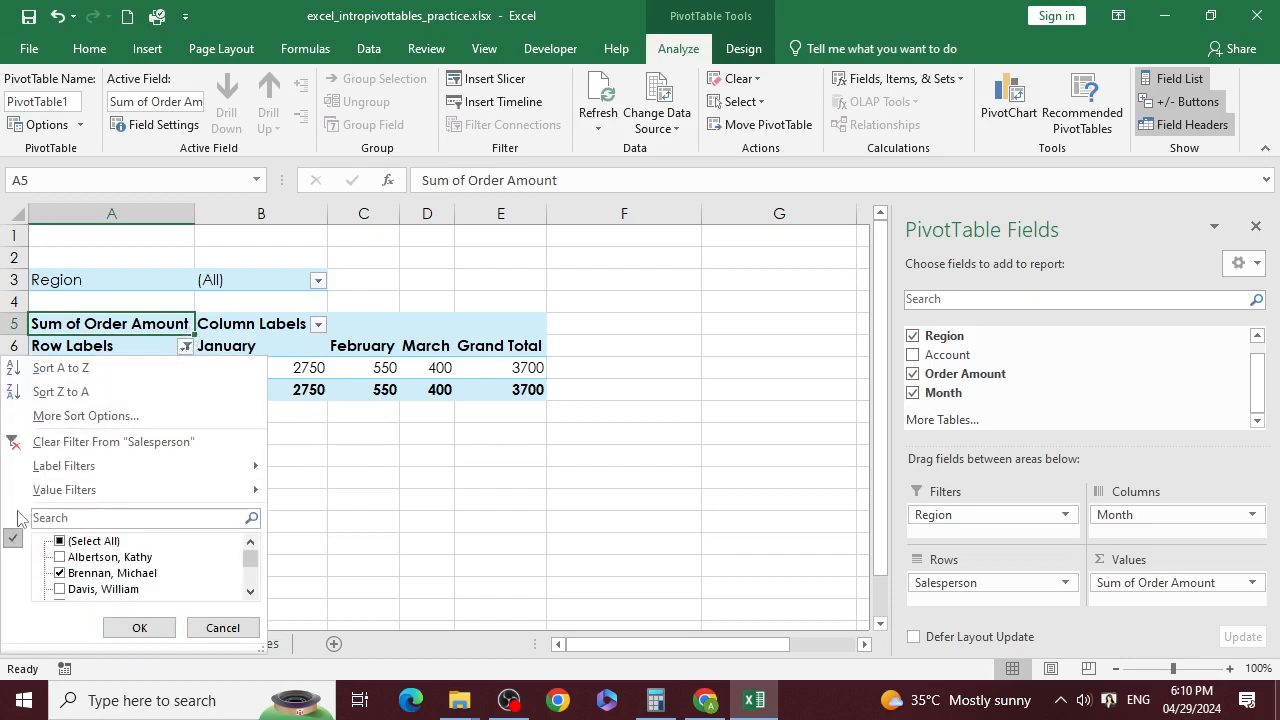
left_click(60, 444)
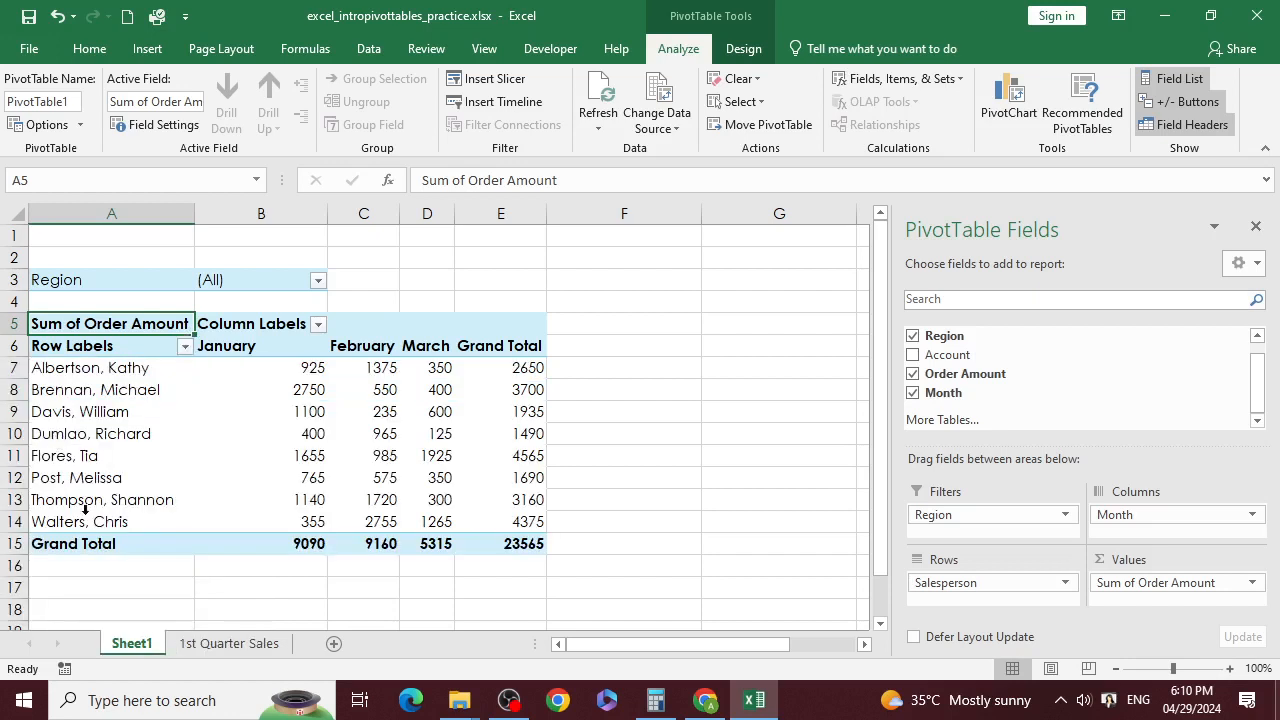
left_click(214, 455)
left_click(365, 417)
left_click(494, 543)
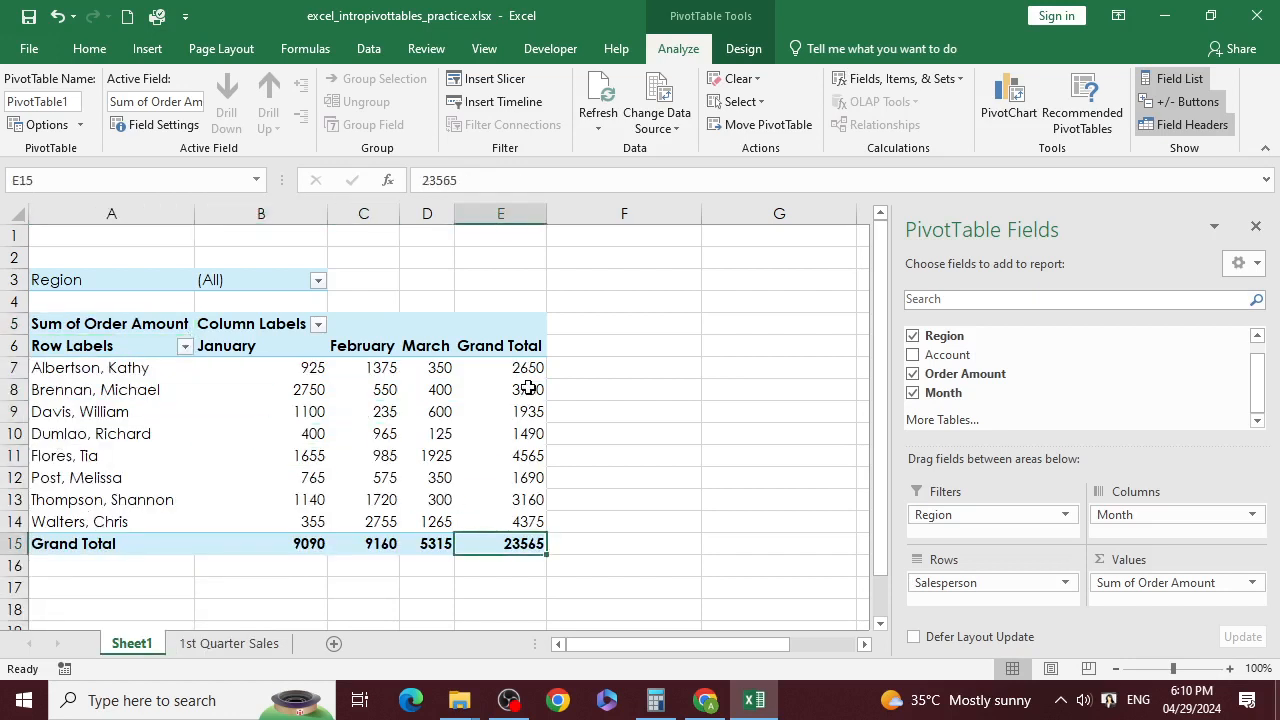
Step: Inspect the first salesperson's grand total against the overall Grand Total in the PivotTable
left_click(528, 370)
left_click(524, 543)
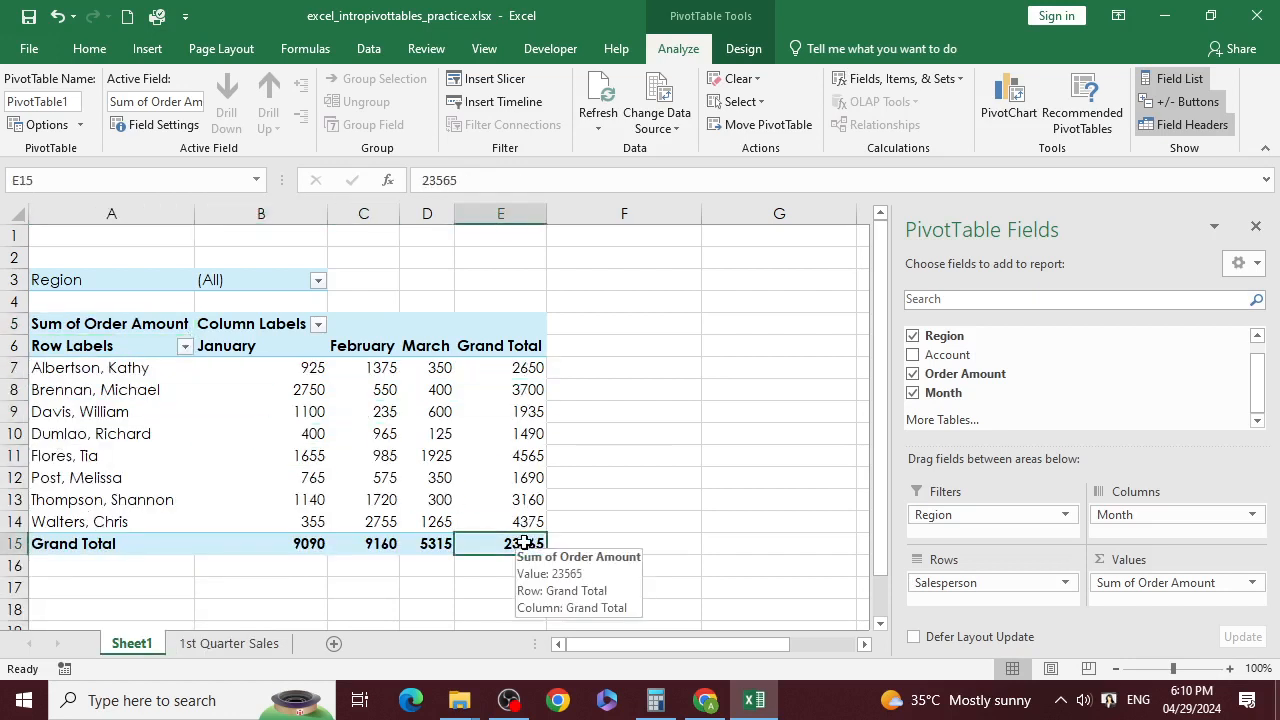
left_click(134, 369)
left_click(510, 367)
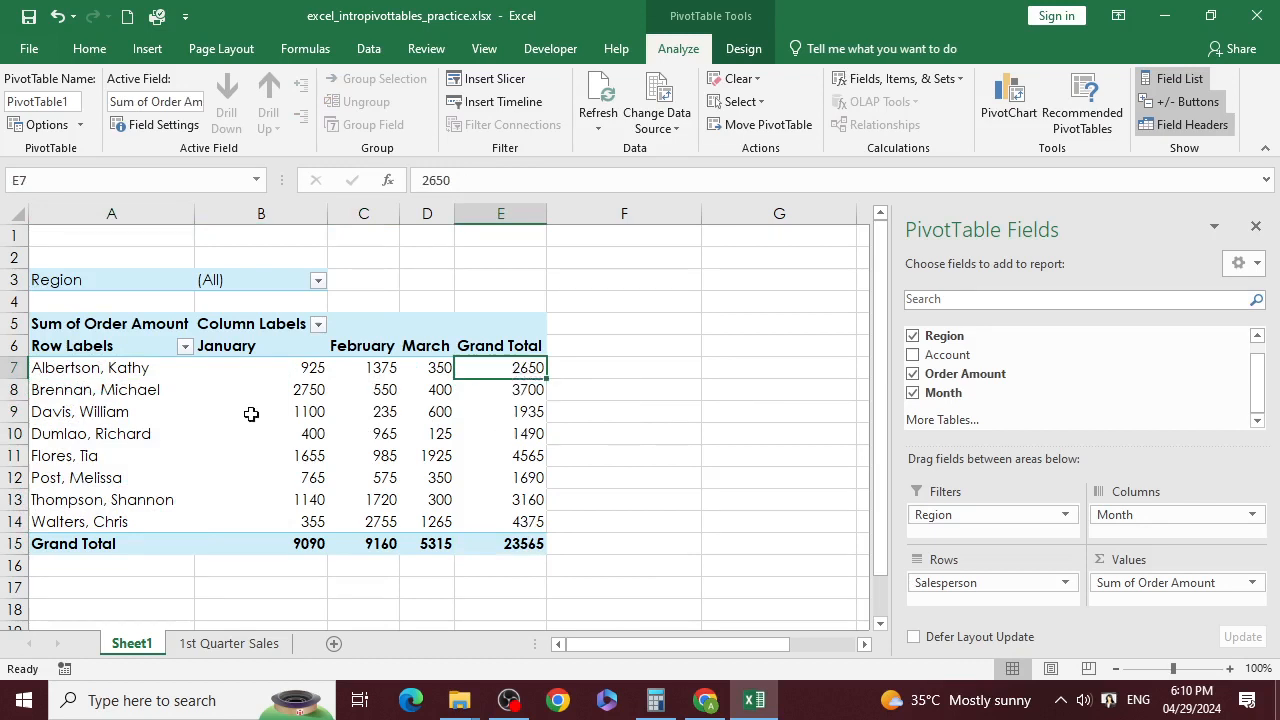
Step: Note the second salesperson's 3700 total, then view the source rows on 1st Quarter Sales
left_click(58, 393)
left_click(529, 392)
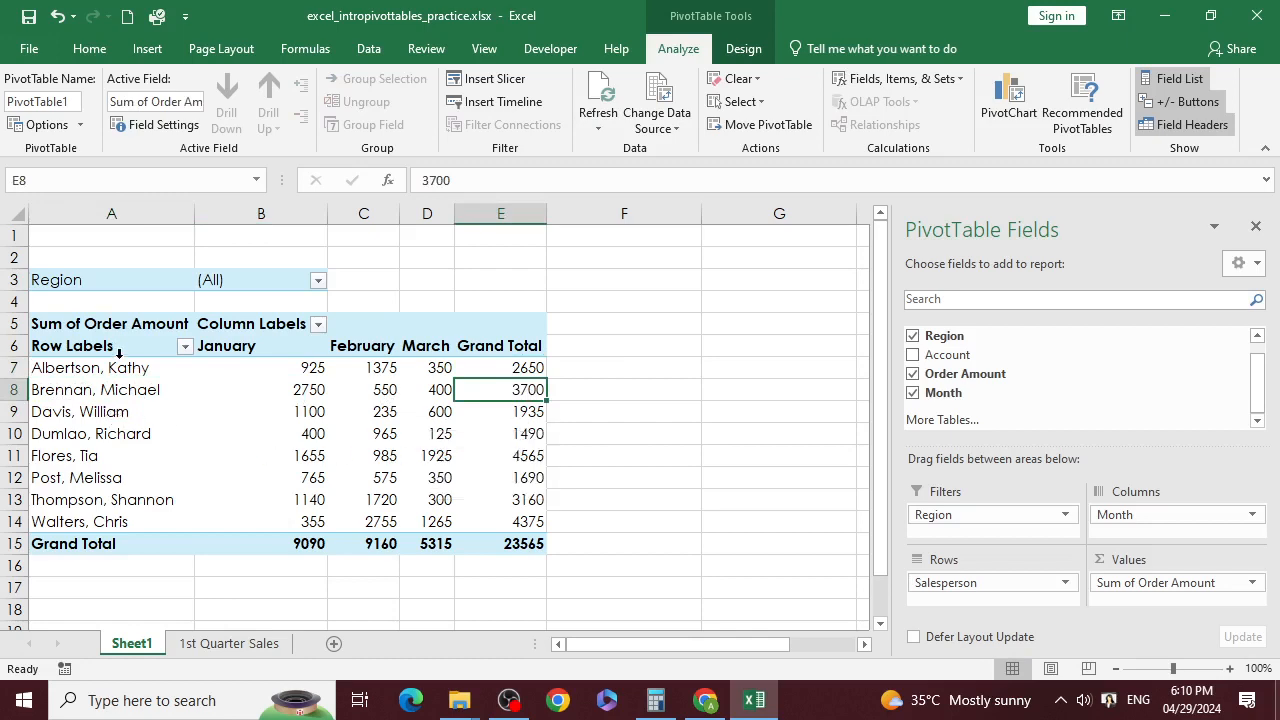
left_click(192, 645)
left_click(180, 323)
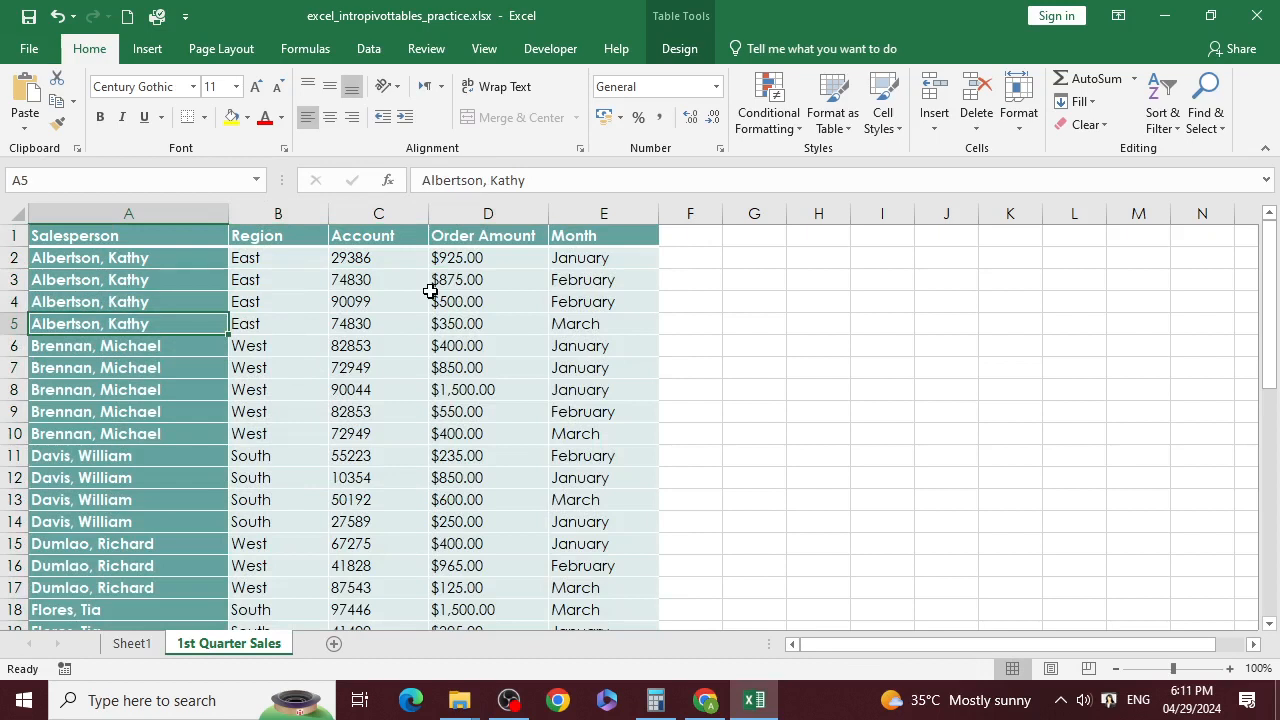
Step: Highlight the first salesperson's orders in A2:A6, then return to the Sheet1 PivotTable
left_click(113, 281)
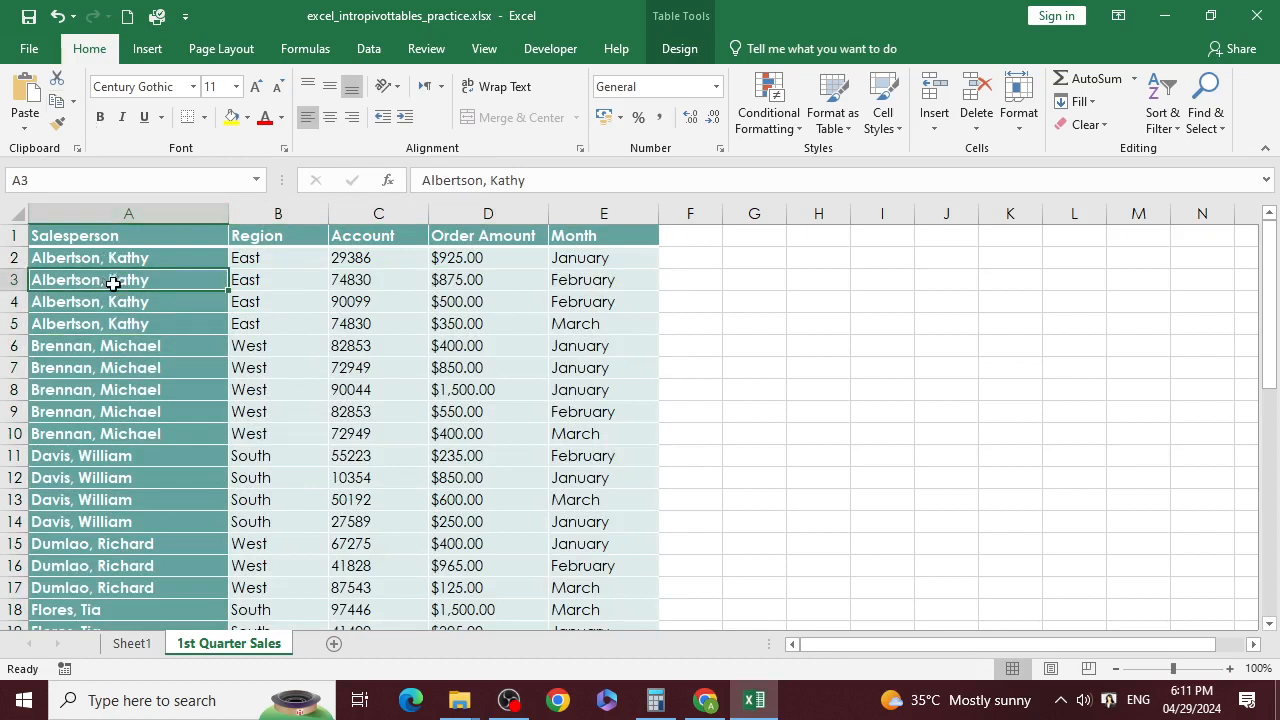
left_click(120, 303)
left_click(125, 324)
left_click(130, 340)
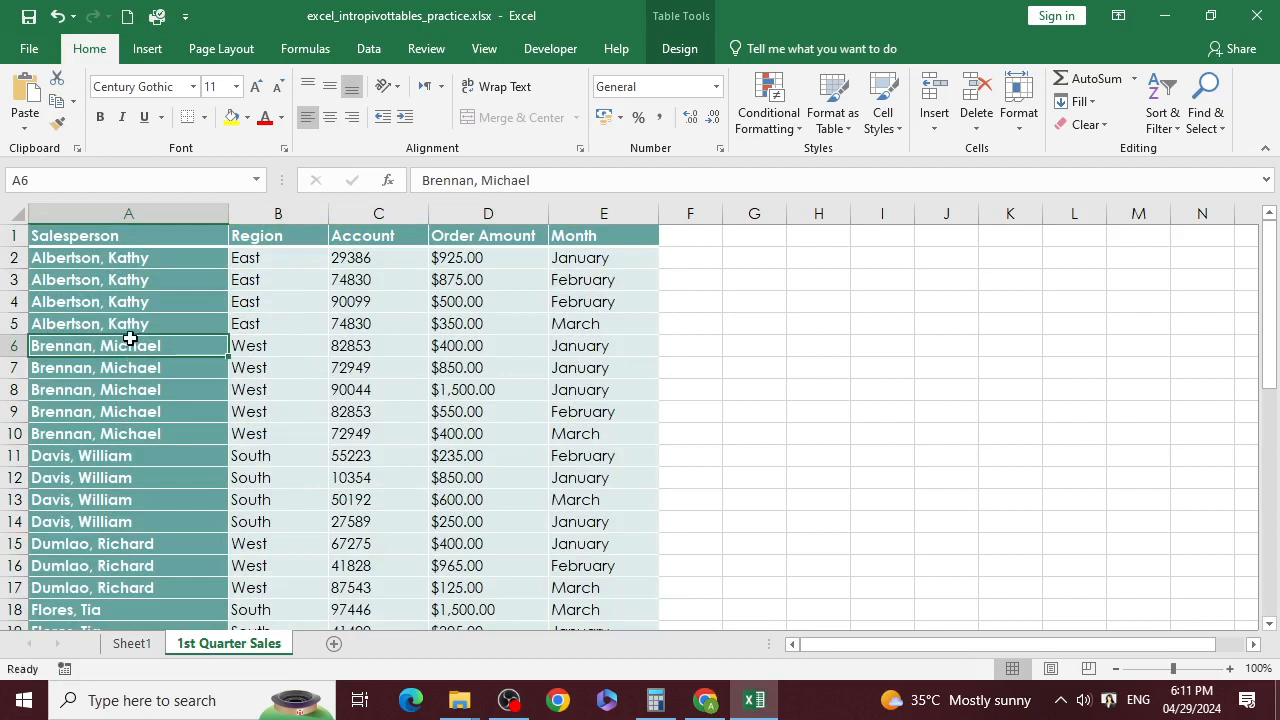
left_click_drag(130, 340, 131, 328)
left_click(155, 281)
left_click(185, 260)
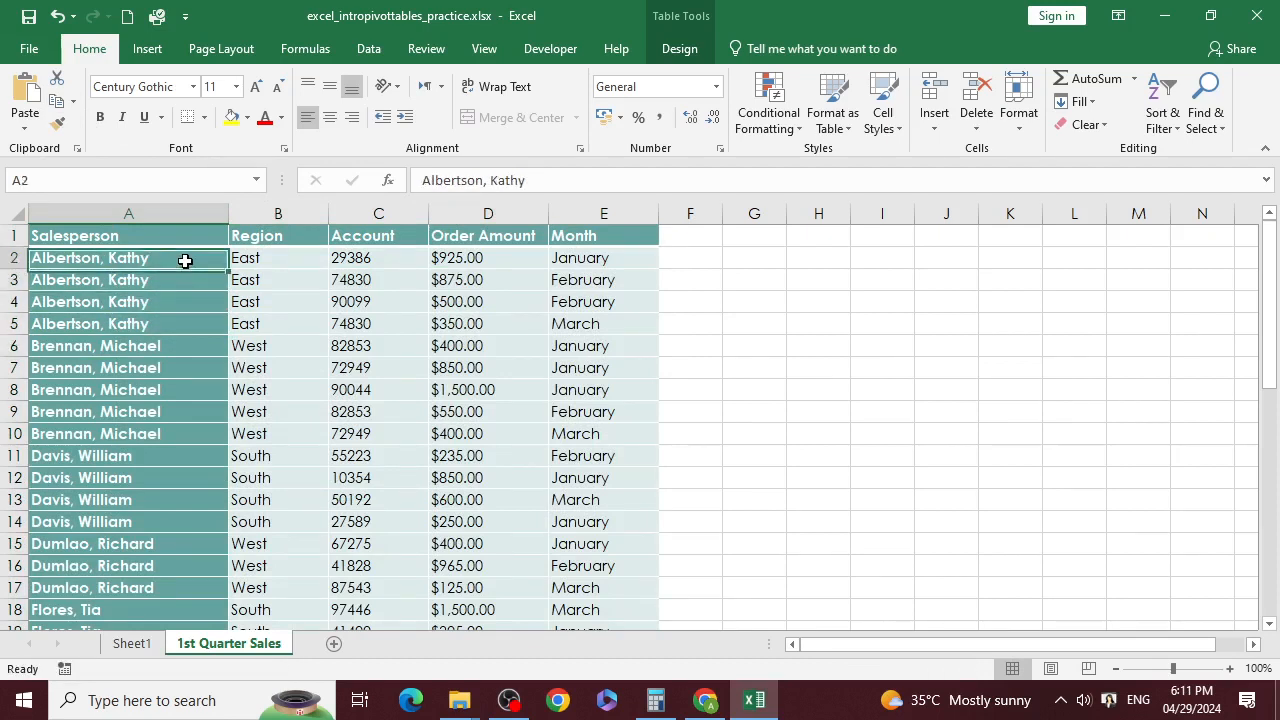
left_click_drag(185, 260, 192, 354)
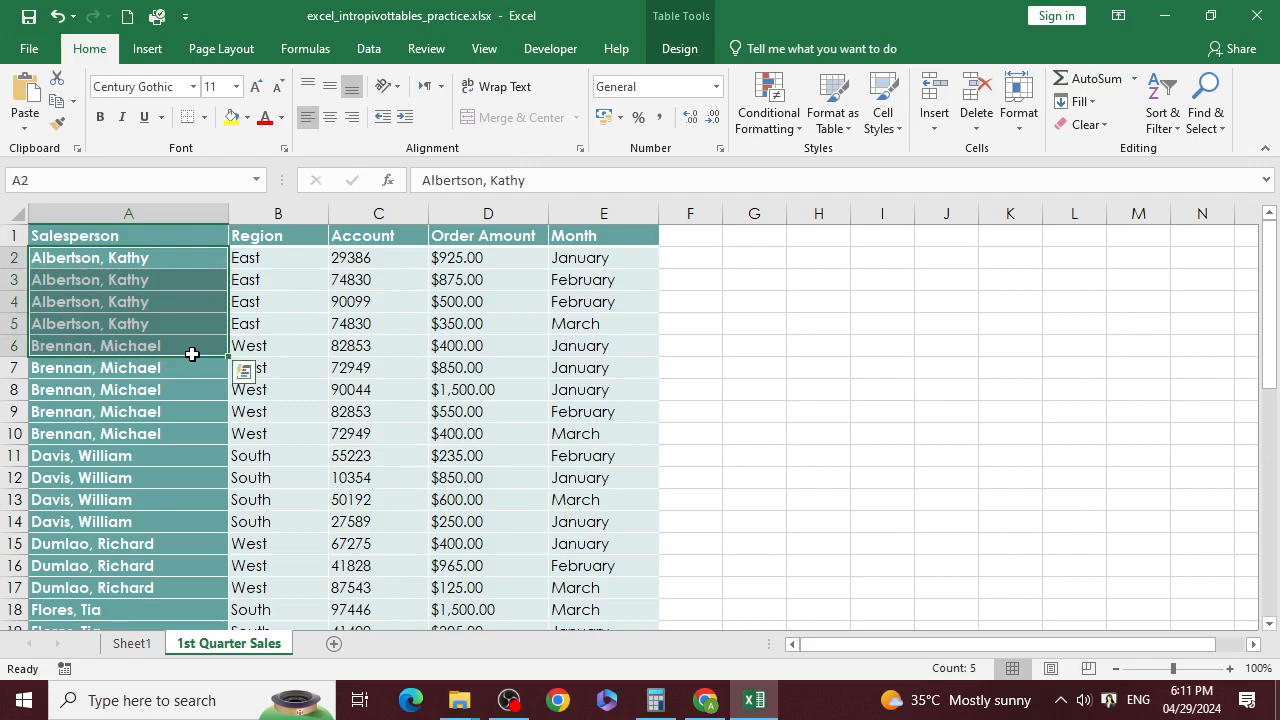
left_click(132, 643)
left_click(106, 369)
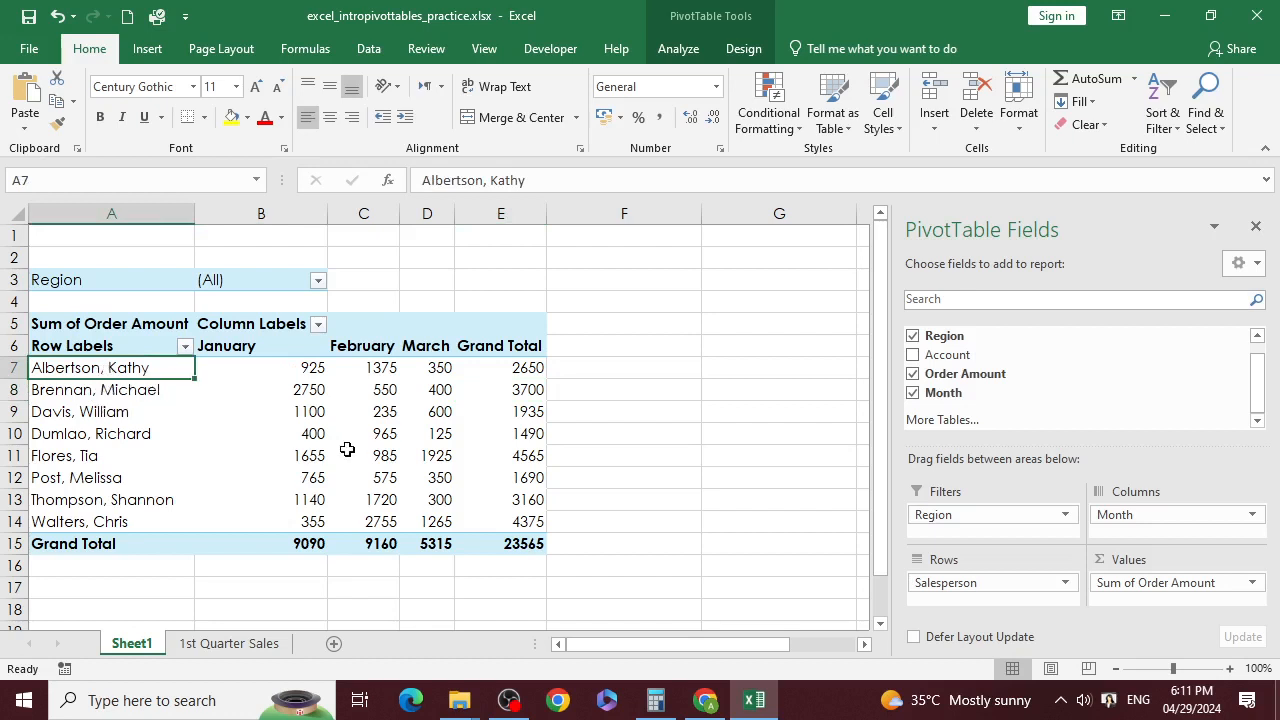
left_click(311, 368)
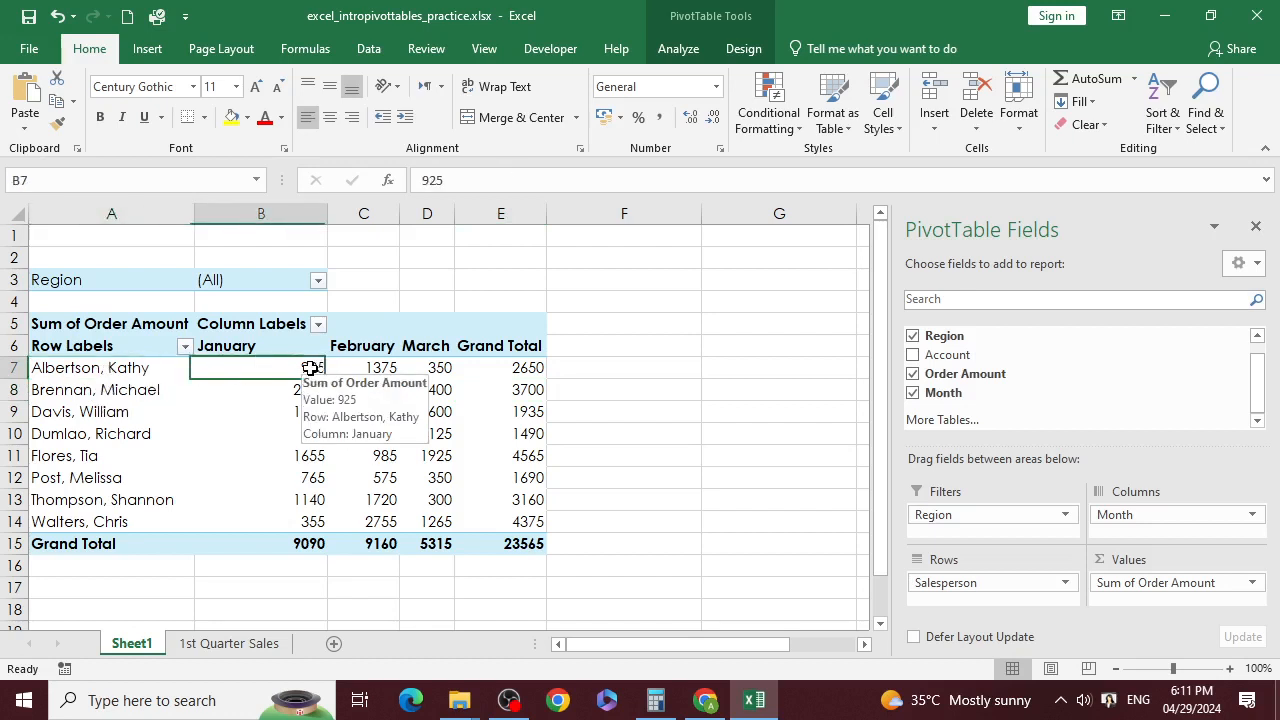
left_click(372, 368)
left_click(445, 367)
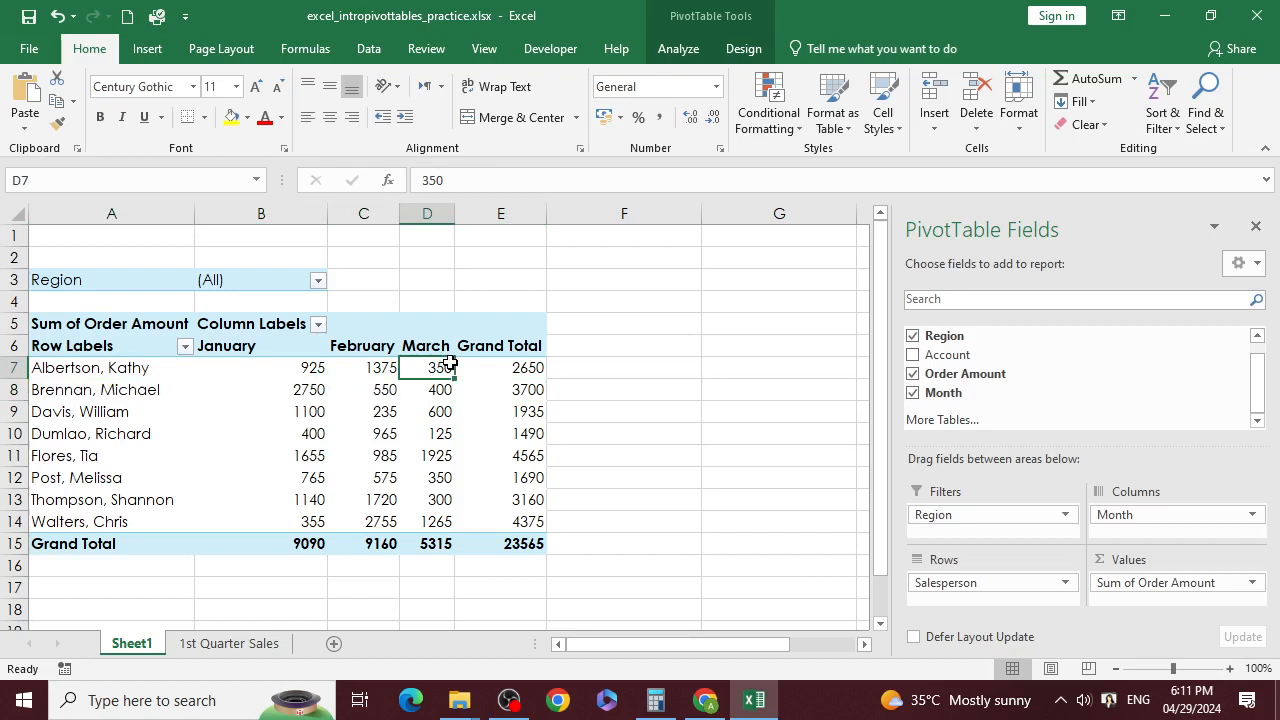
left_click(516, 363)
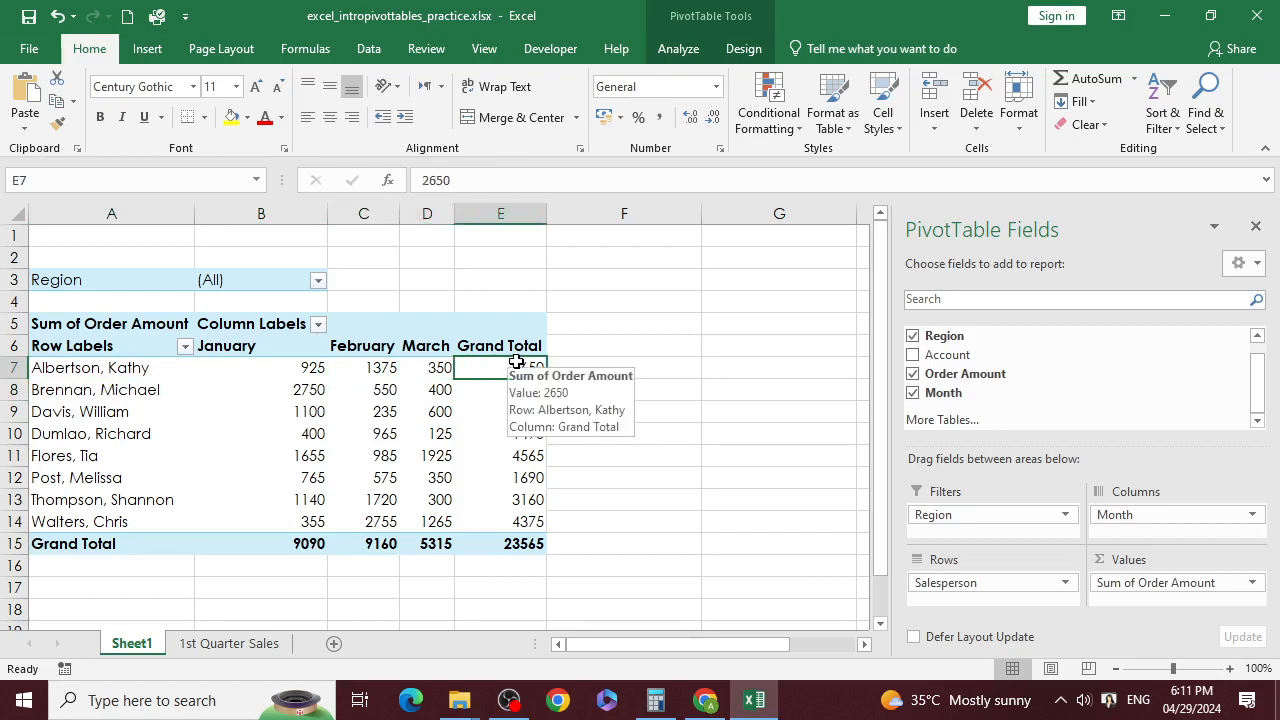
left_click(748, 328)
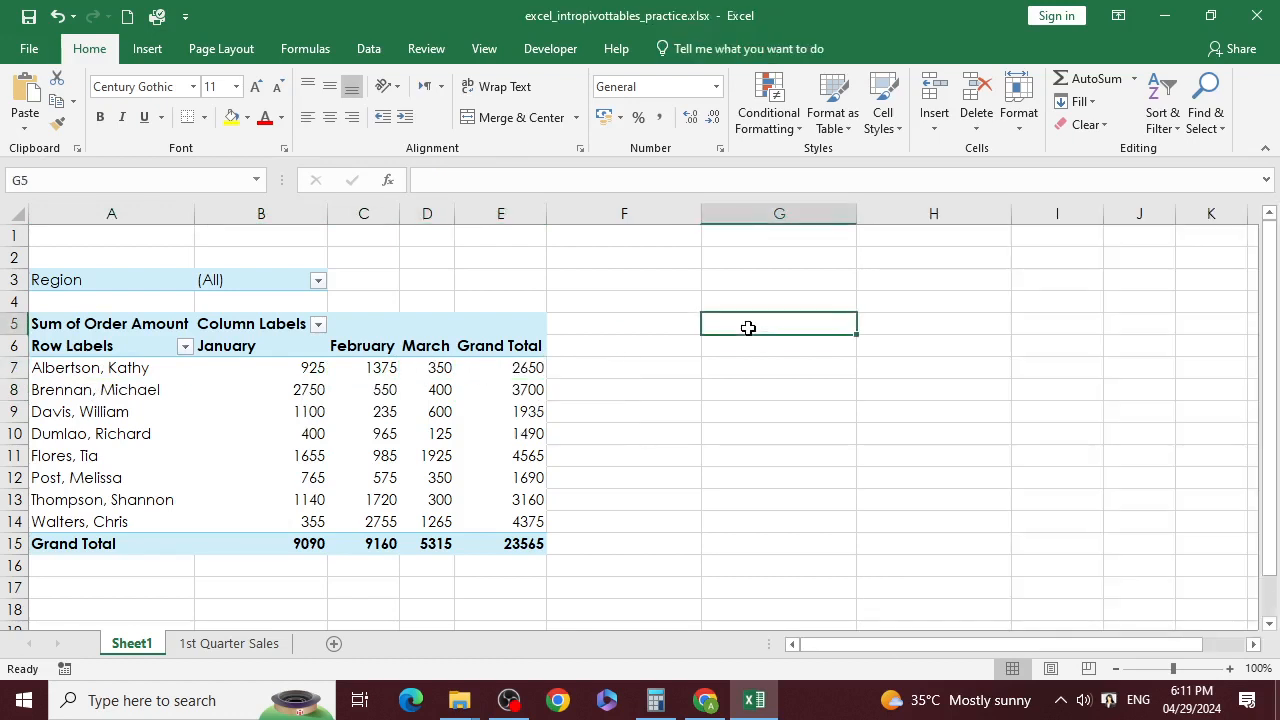
left_click(36, 470)
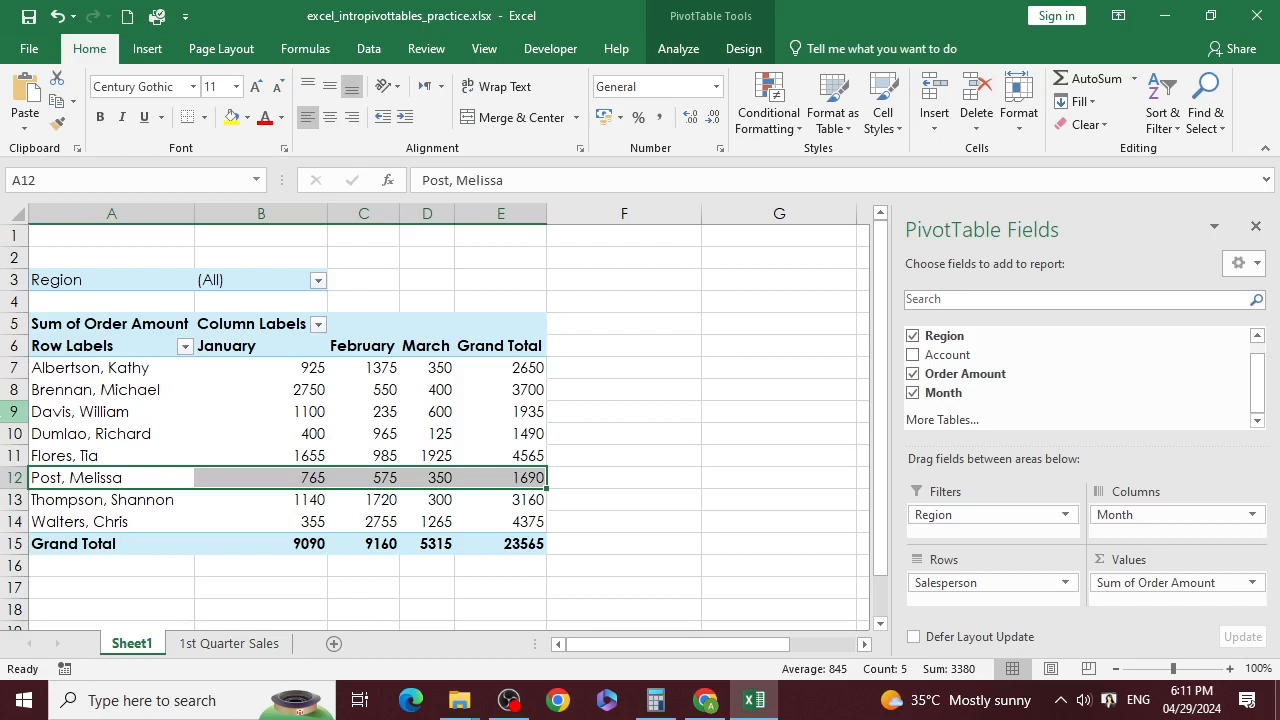
left_click(121, 413)
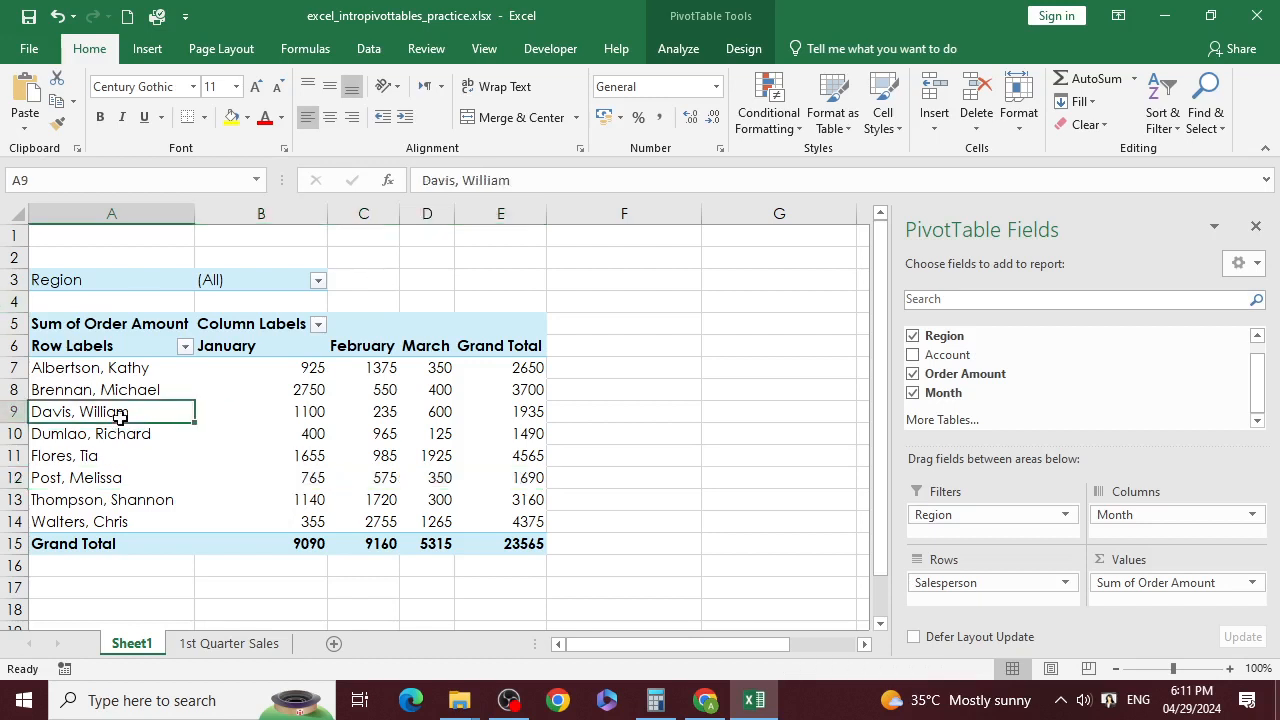
left_click(136, 391)
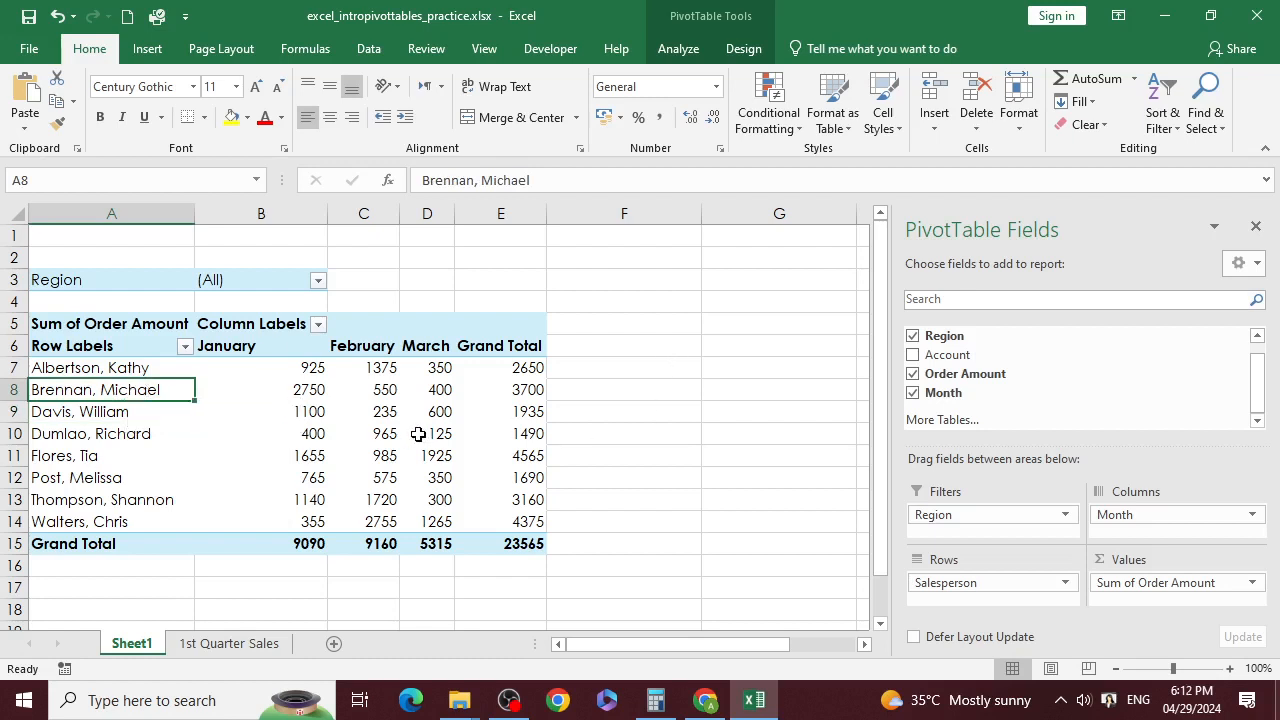
mouse_move(418, 434)
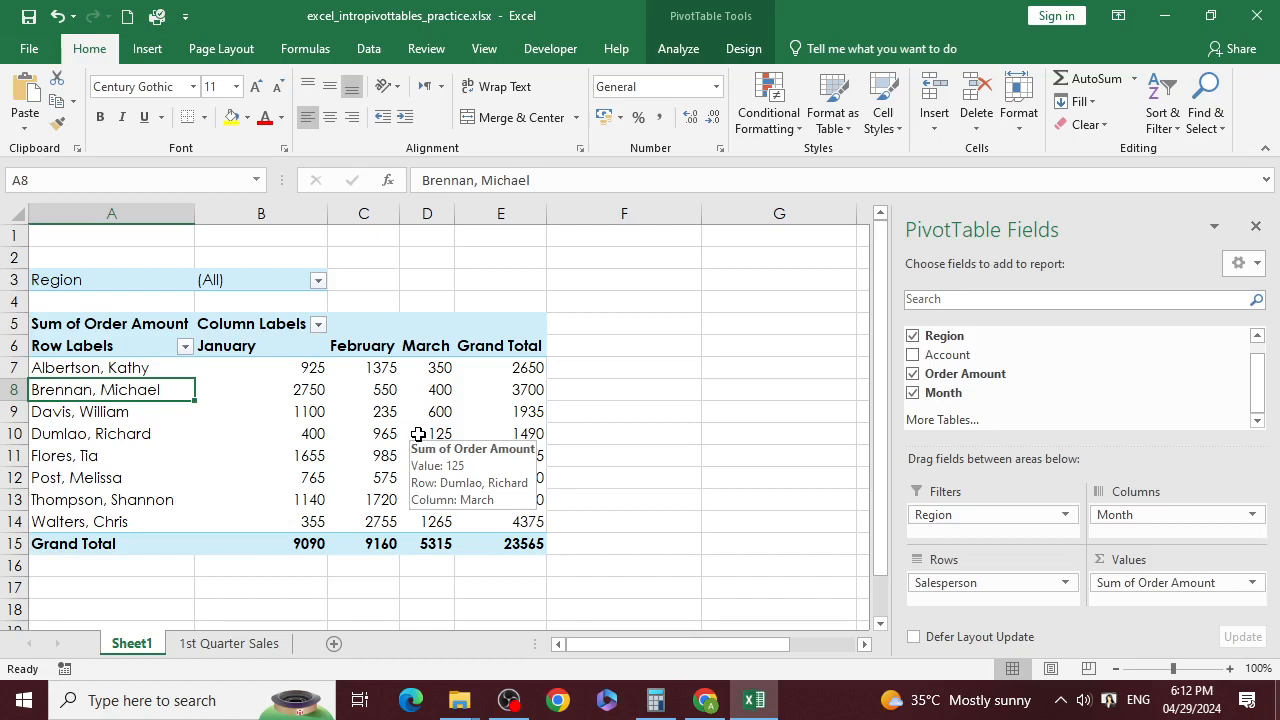
Step: Change the Order Amount summary from Sum to Max, giving a Grand Total of 2600
left_click(1252, 583)
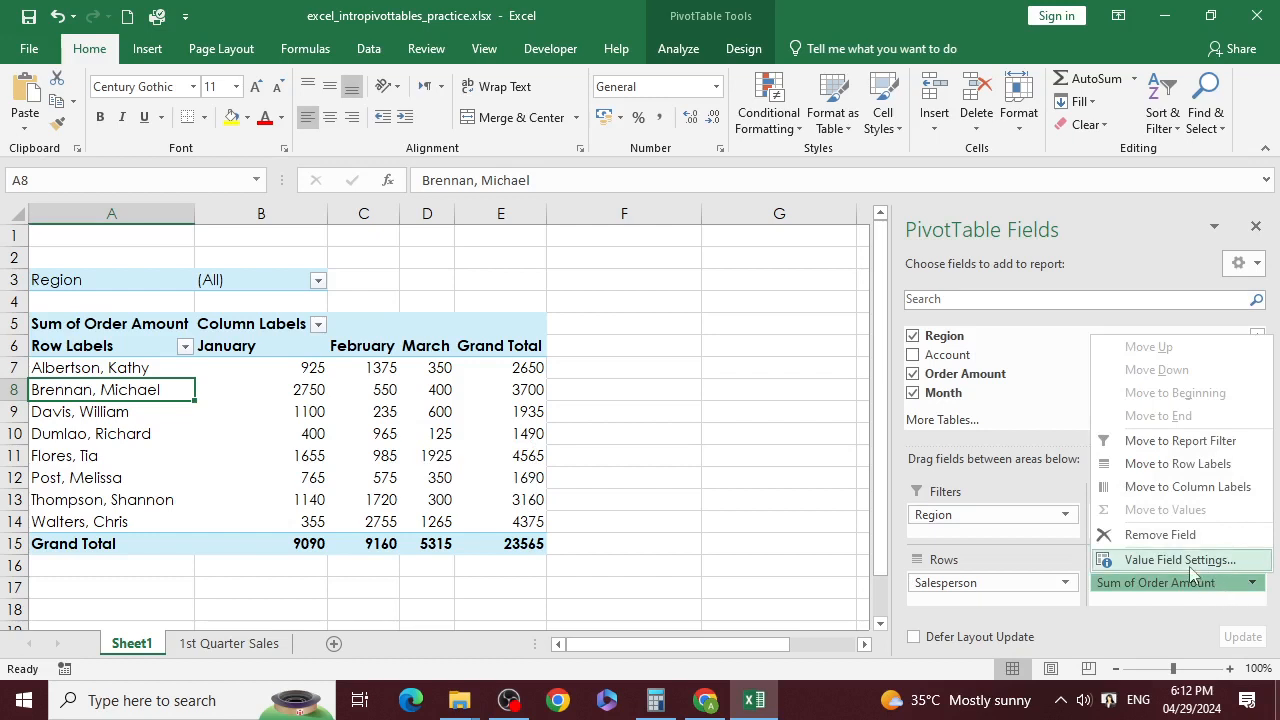
left_click(1180, 560)
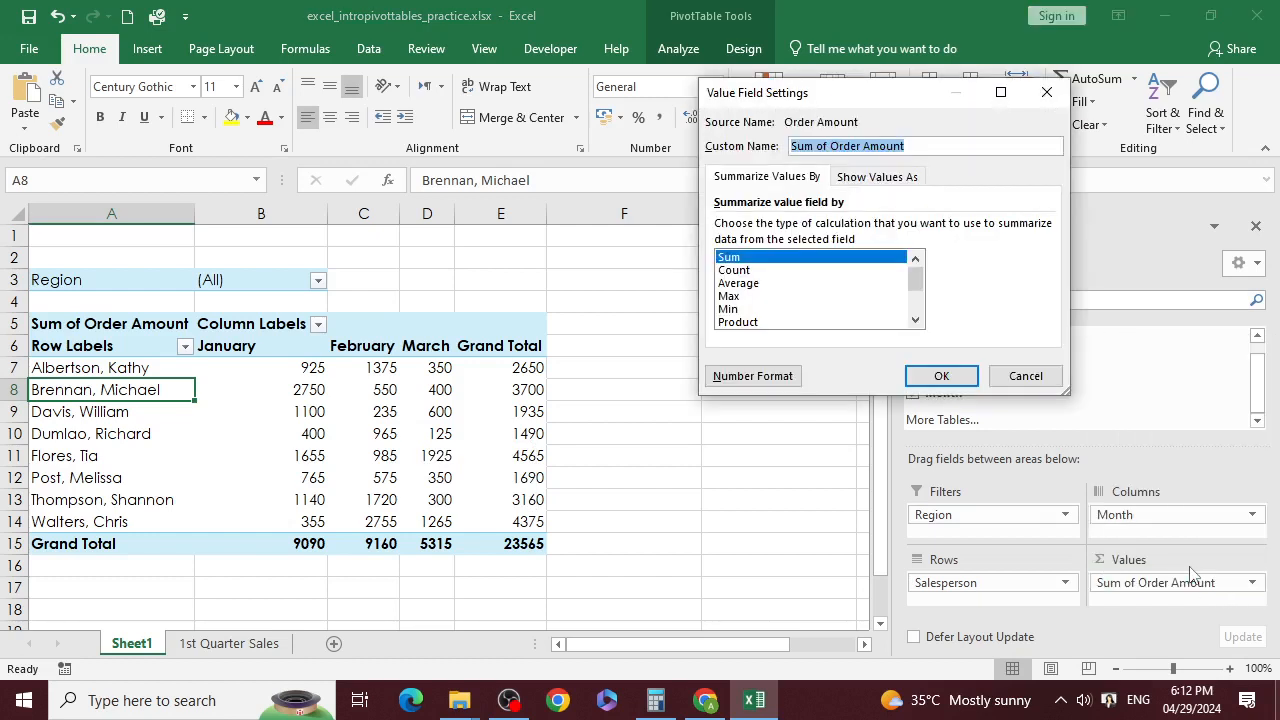
left_click(740, 284)
left_click(739, 298)
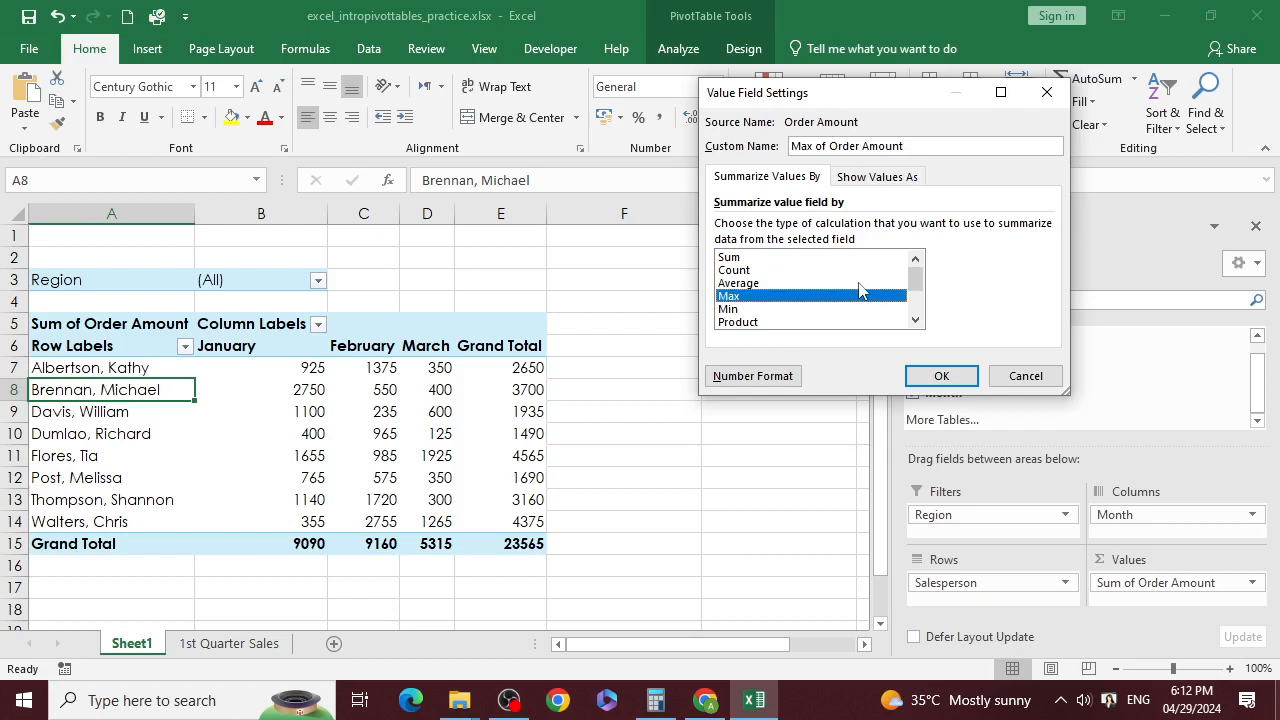
left_click(940, 376)
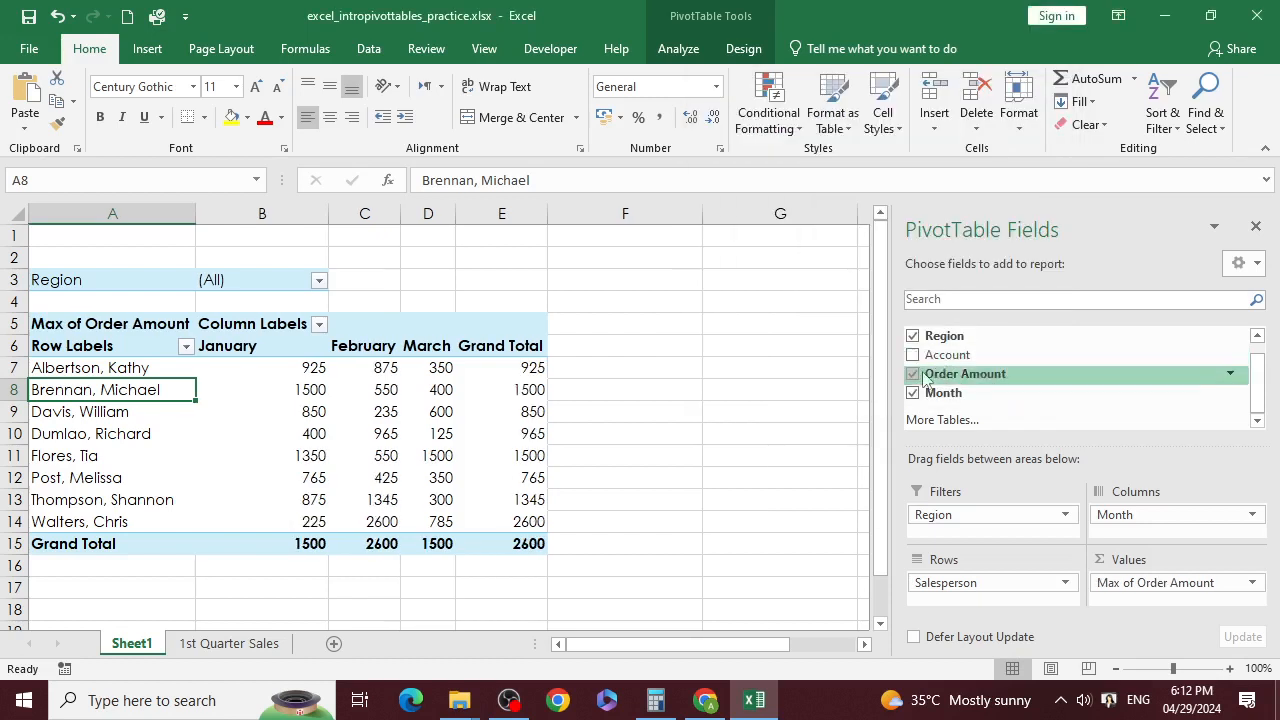
left_click(530, 388)
left_click_drag(305, 370, 520, 368)
left_click(522, 368)
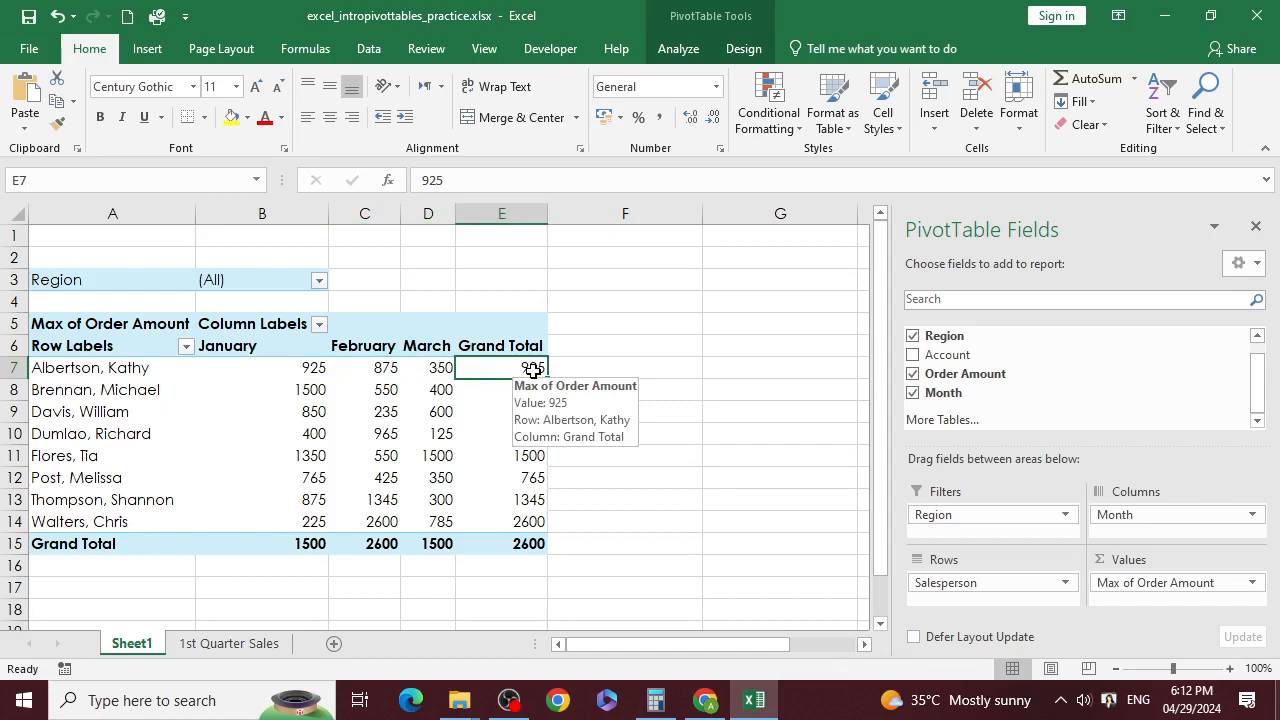
left_click(518, 395)
left_click(528, 414)
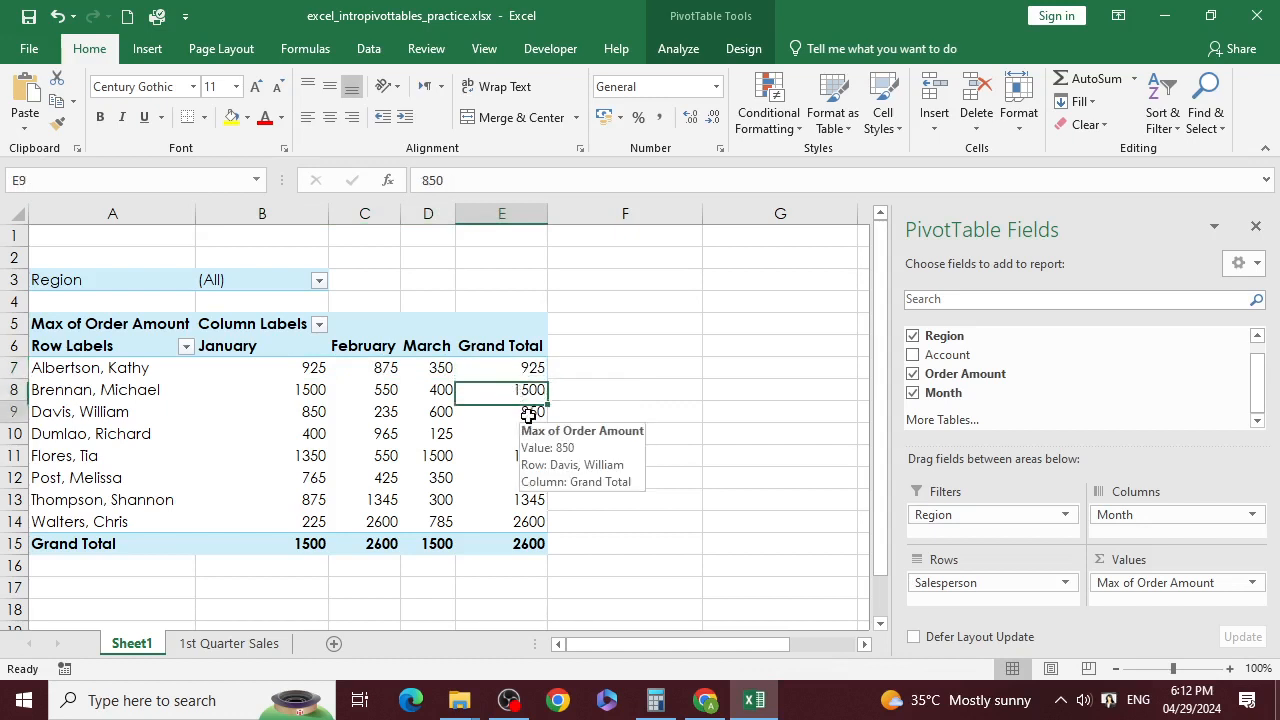
left_click(527, 456)
left_click(528, 500)
left_click(528, 524)
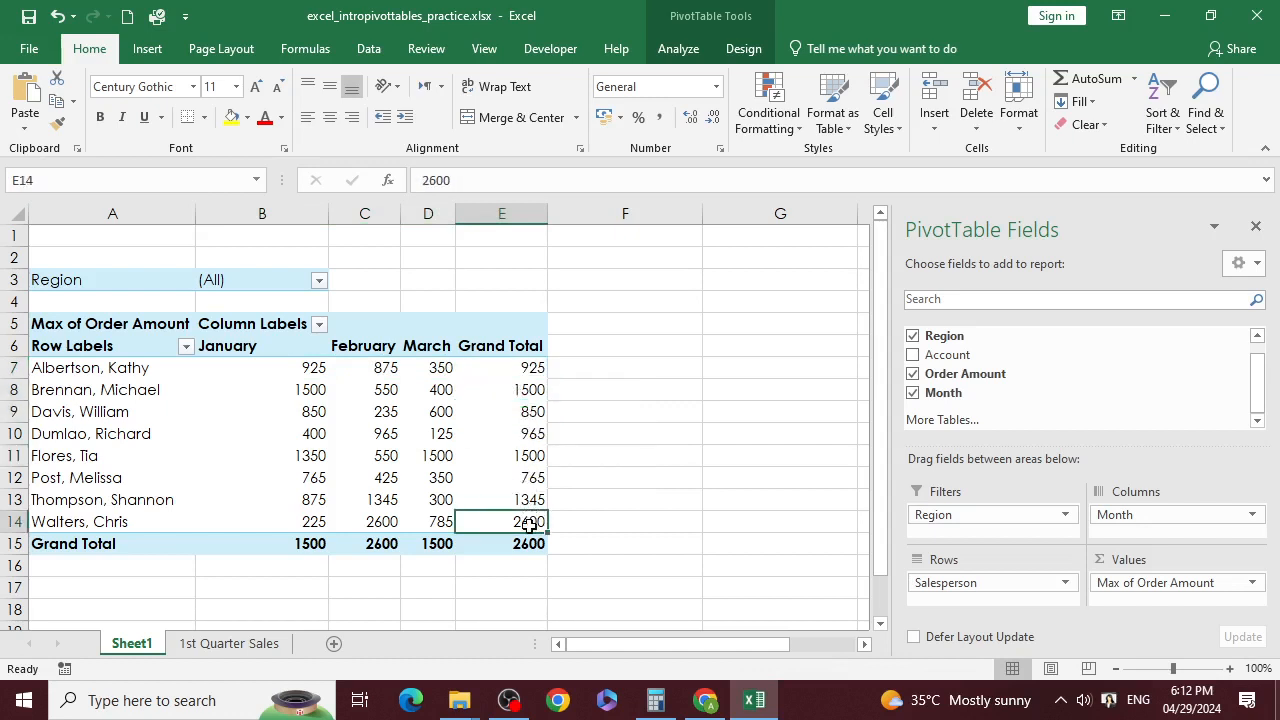
mouse_move(530, 524)
left_click(543, 541)
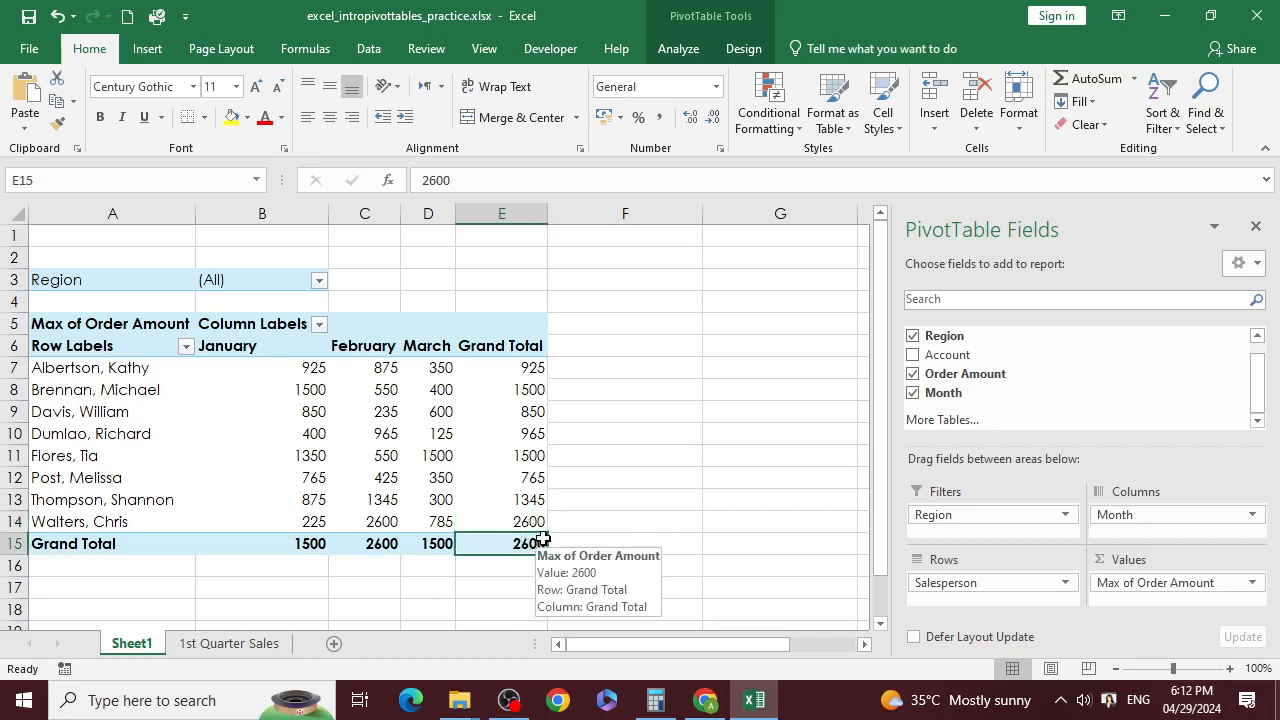
left_click_drag(536, 523, 529, 481)
left_click(516, 548)
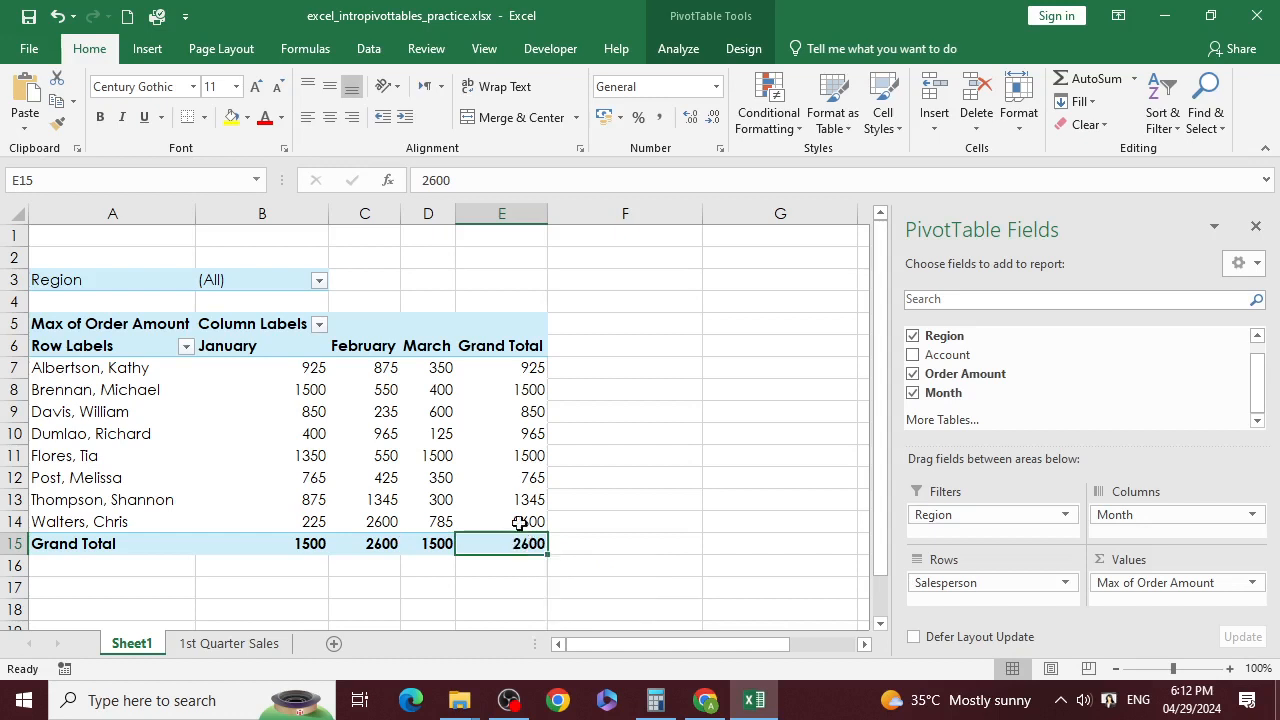
left_click(441, 541)
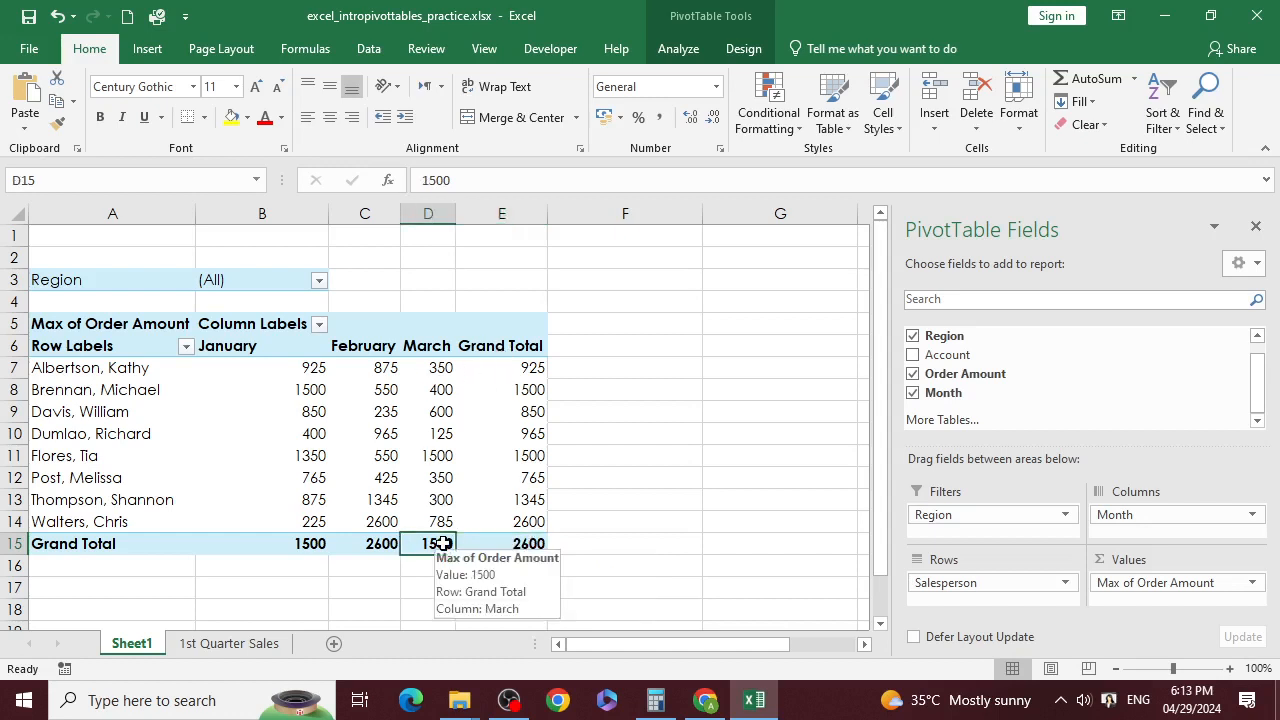
left_click(384, 546)
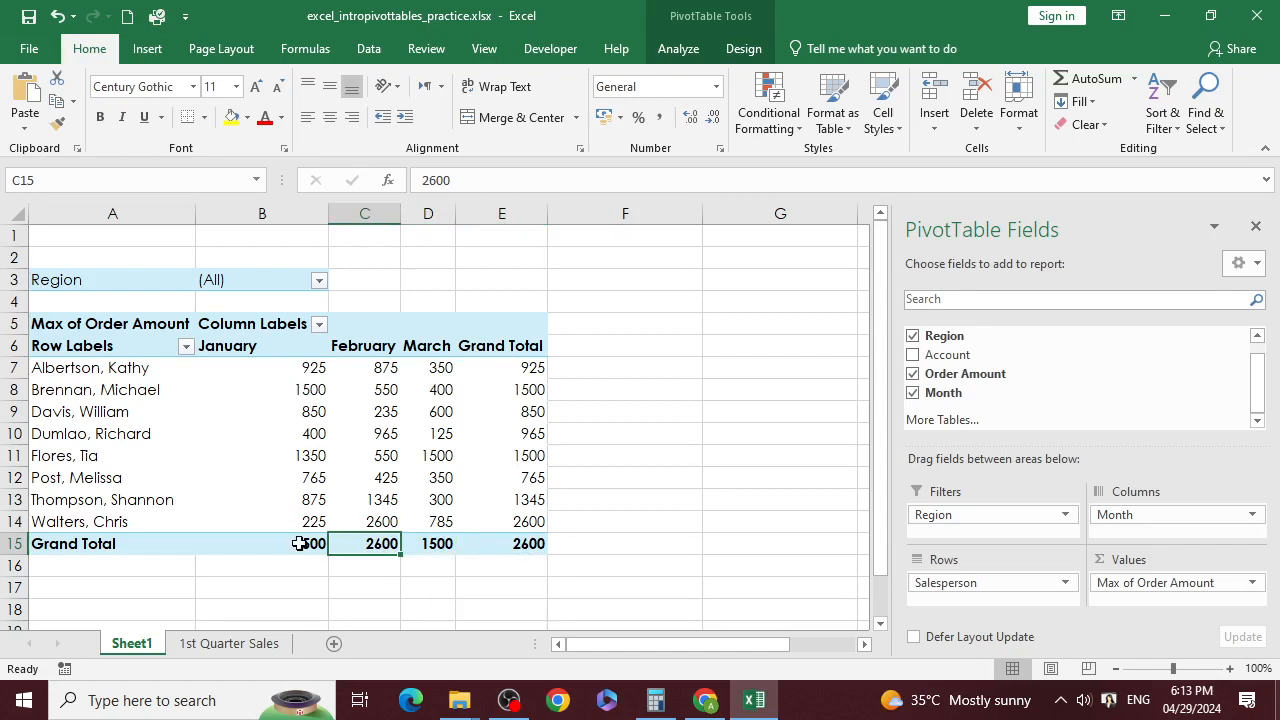
left_click(298, 542)
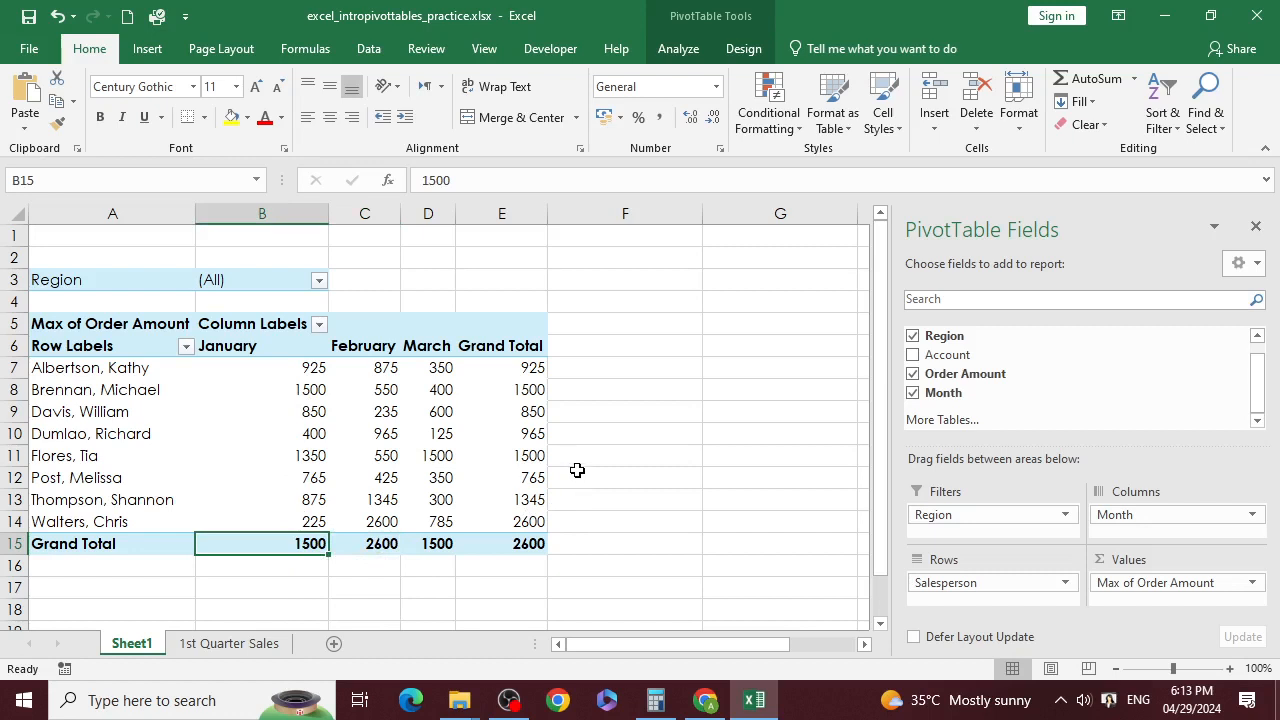
Step: Switch the Order Amount summary from Max to Average
left_click(1136, 584)
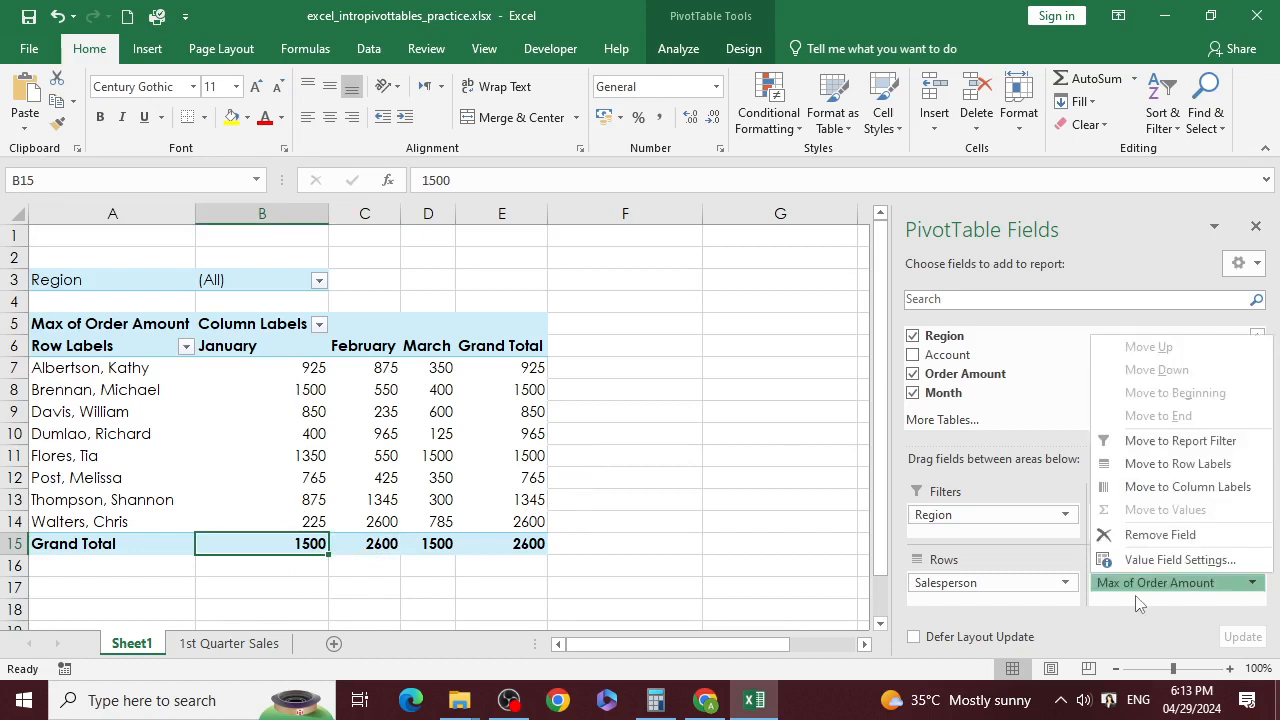
left_click(1180, 560)
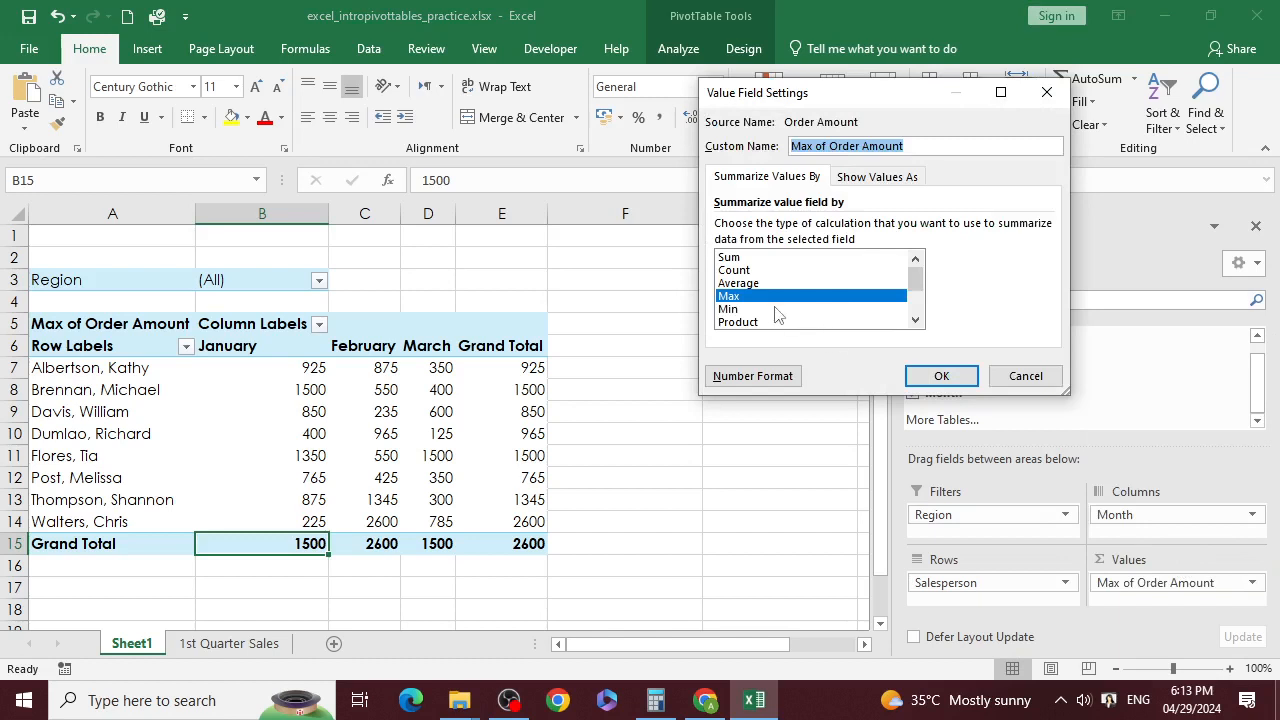
scroll(778, 315, "down", 2)
scroll(735, 280, "up", 2)
left_click(740, 283)
left_click(939, 376)
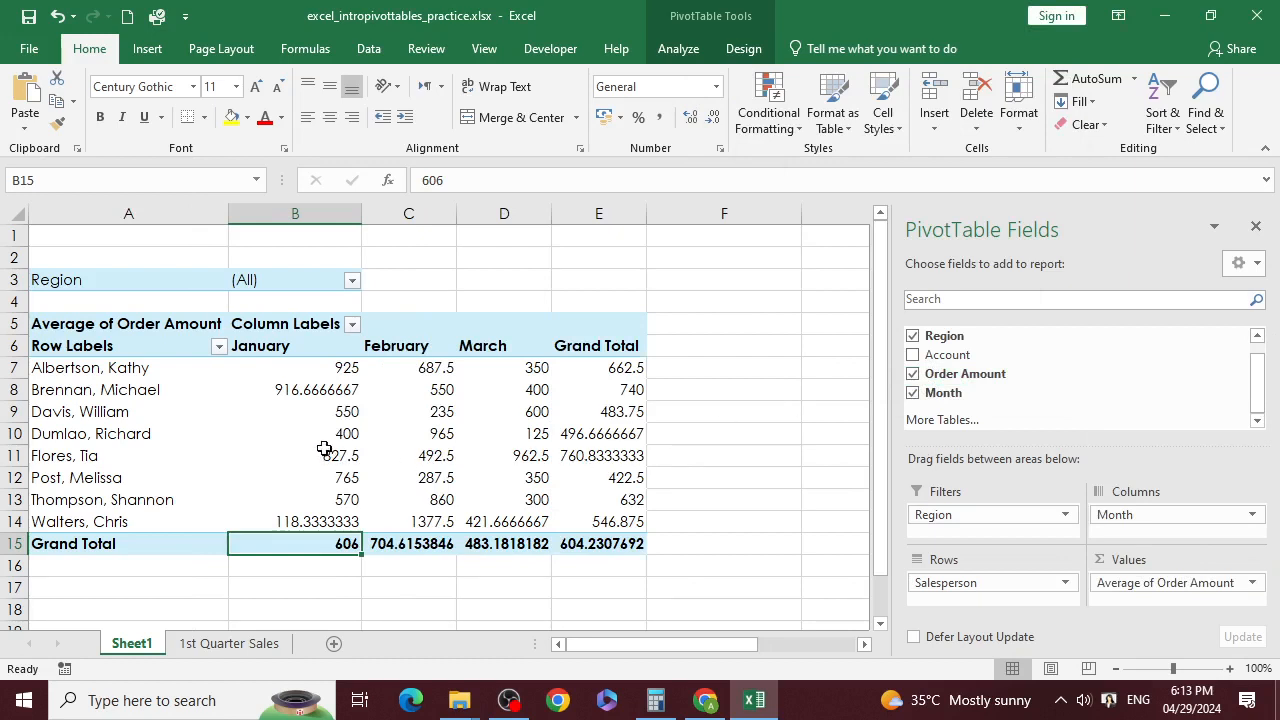
Step: Experiment with adding and removing decimal places on cell B8
left_click(340, 392)
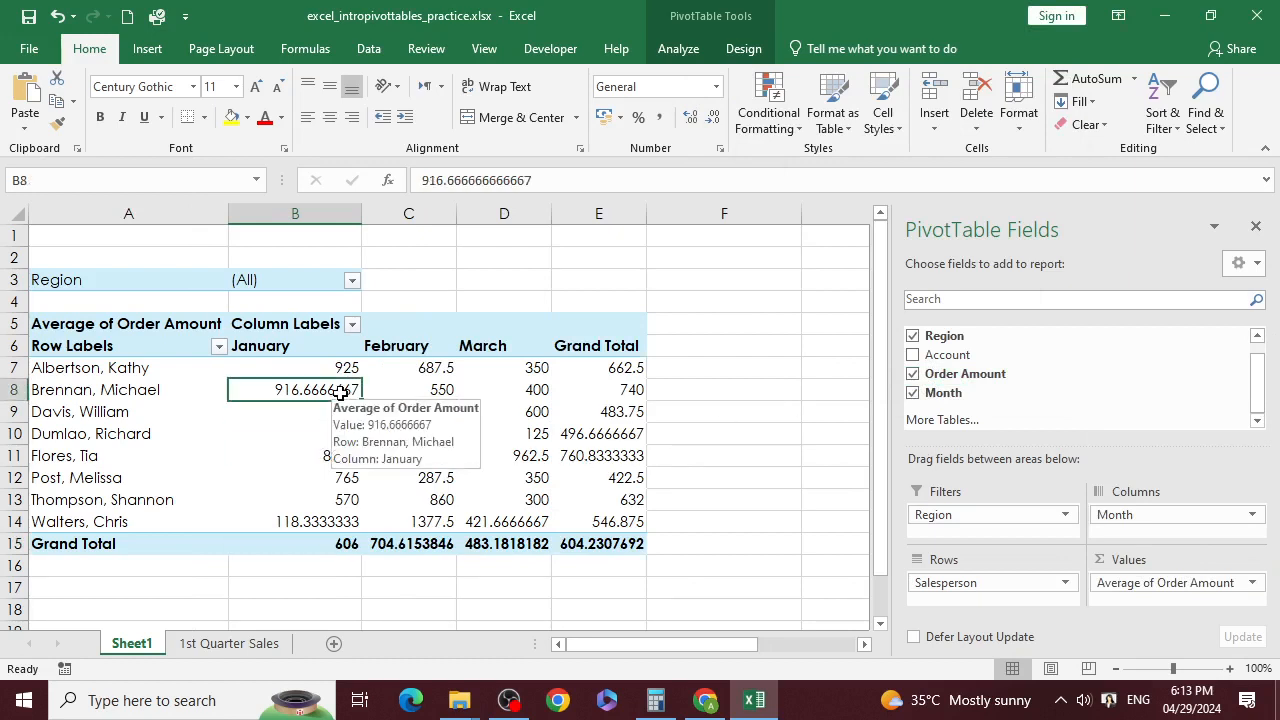
left_click(684, 114)
left_click(707, 114)
left_click(707, 114)
left_click(707, 114)
left_click(707, 114)
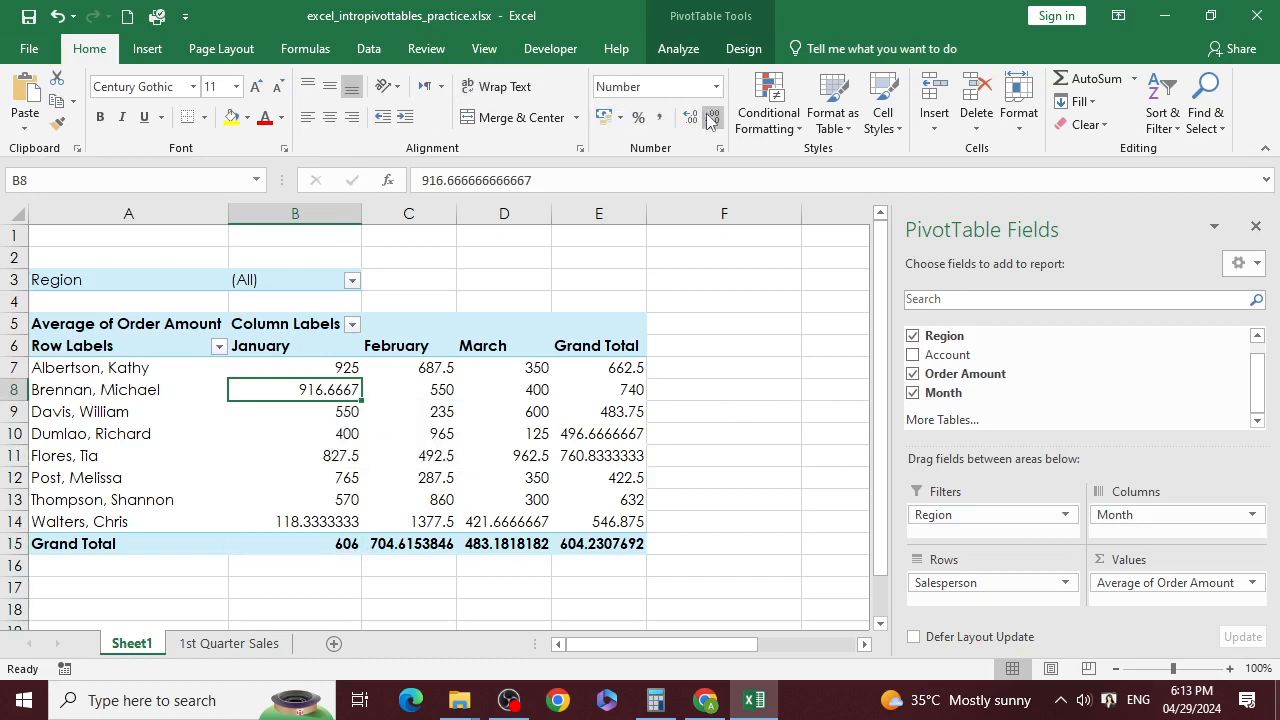
left_click(710, 119)
left_click(710, 119)
left_click(710, 119)
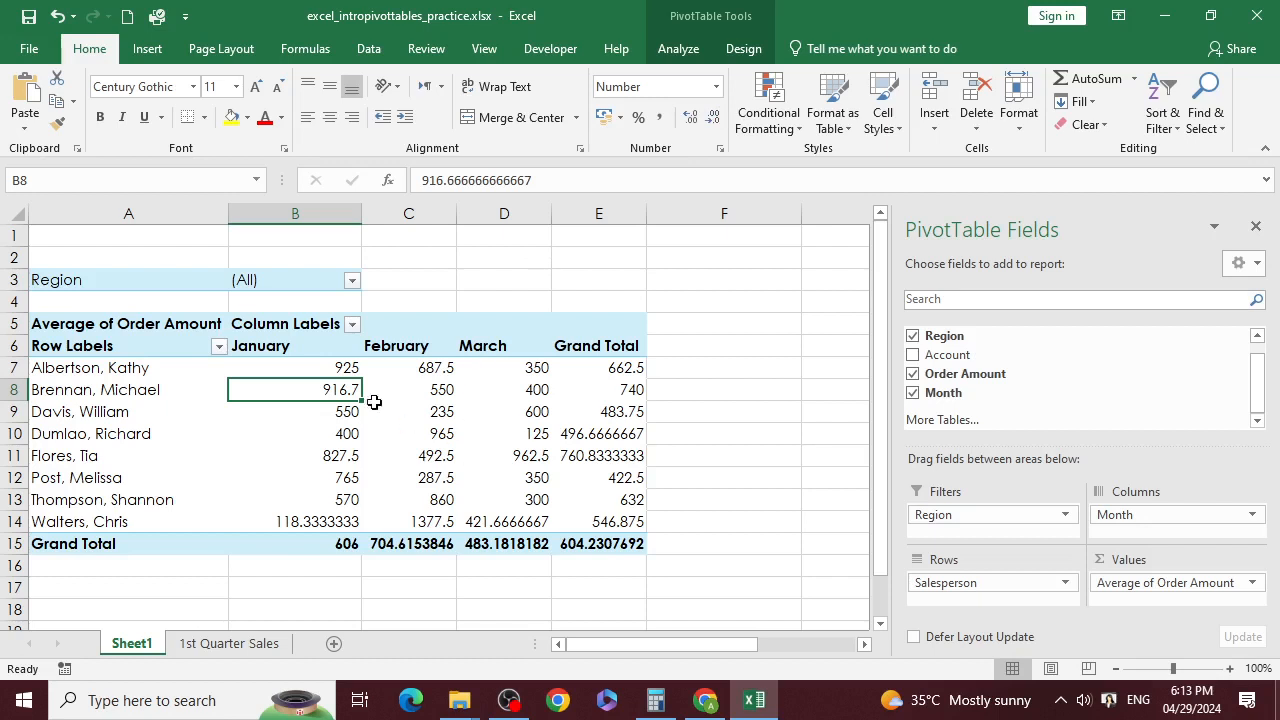
Step: Round all salesperson values in B7:E14 to whole numbers
left_click_drag(337, 367, 600, 521)
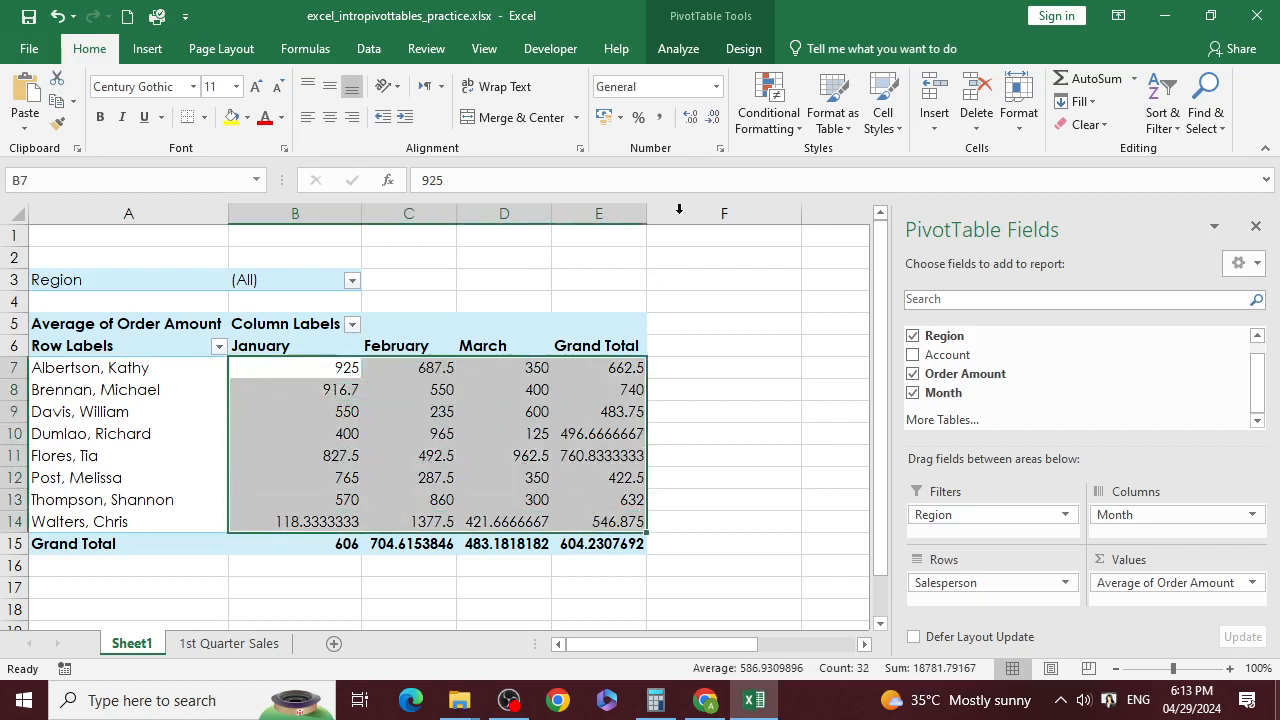
left_click(691, 118)
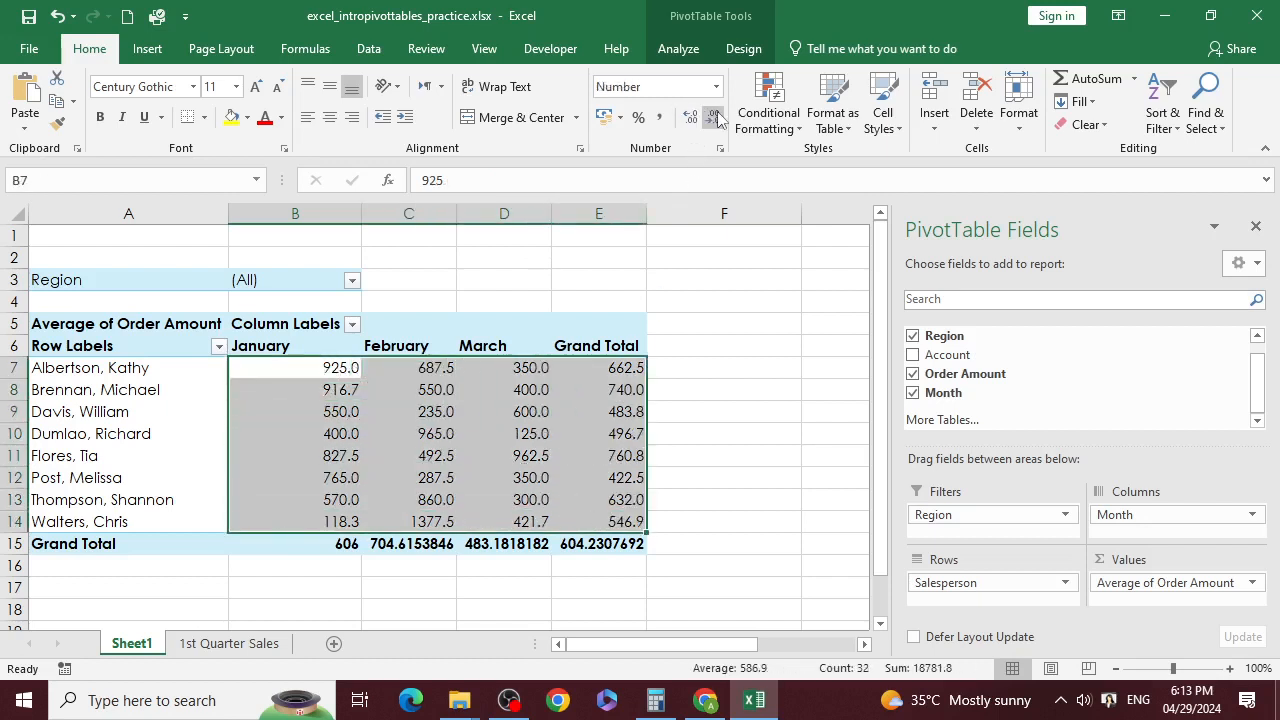
left_click(715, 118)
left_click(770, 369)
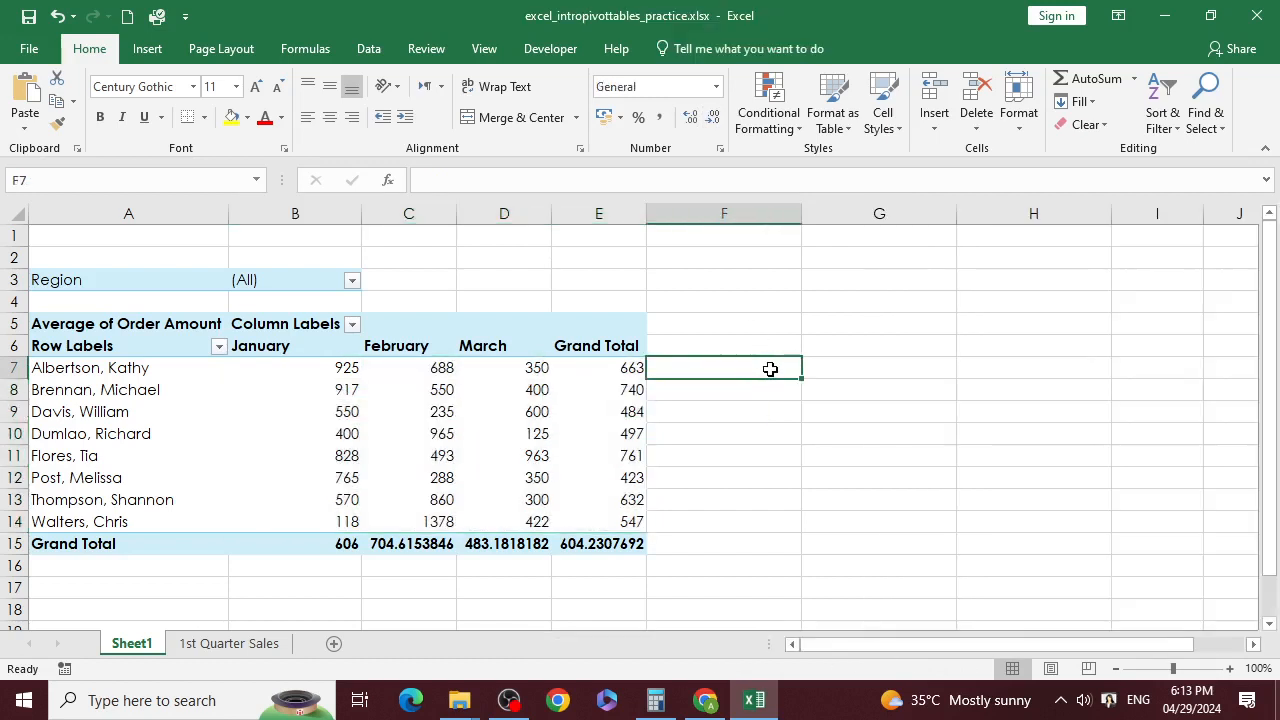
left_click(847, 307)
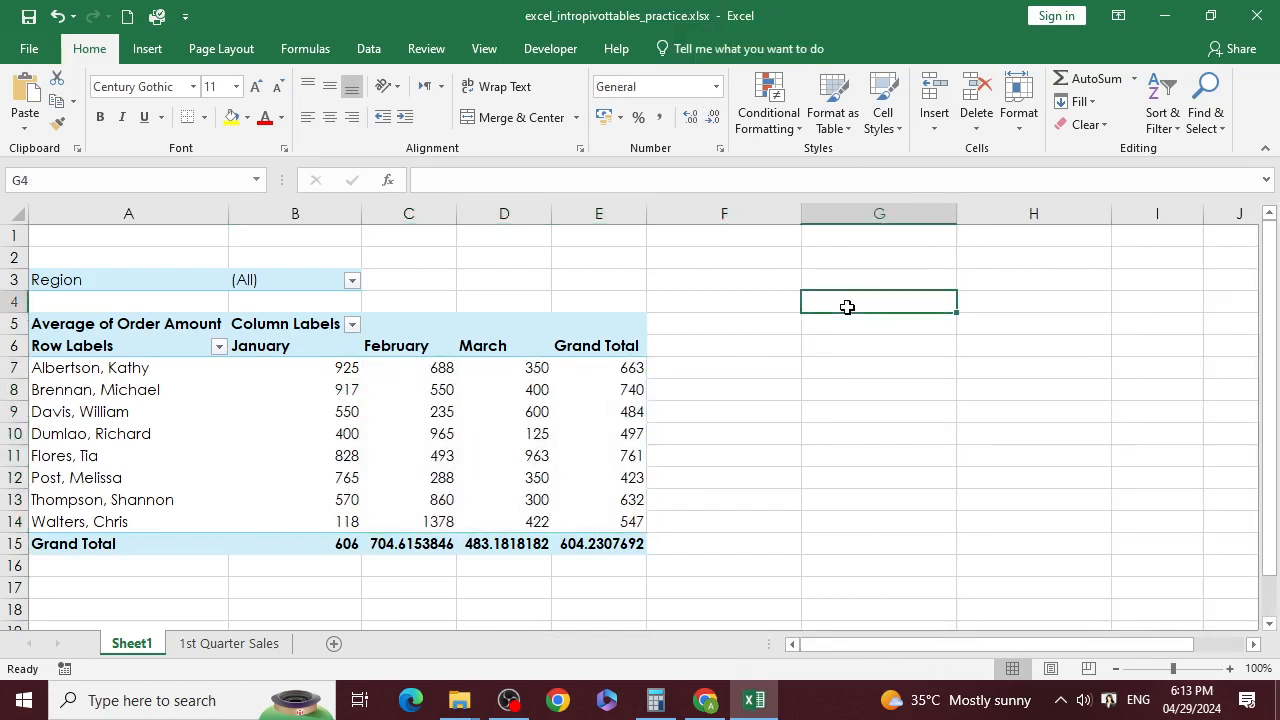
left_click(232, 395)
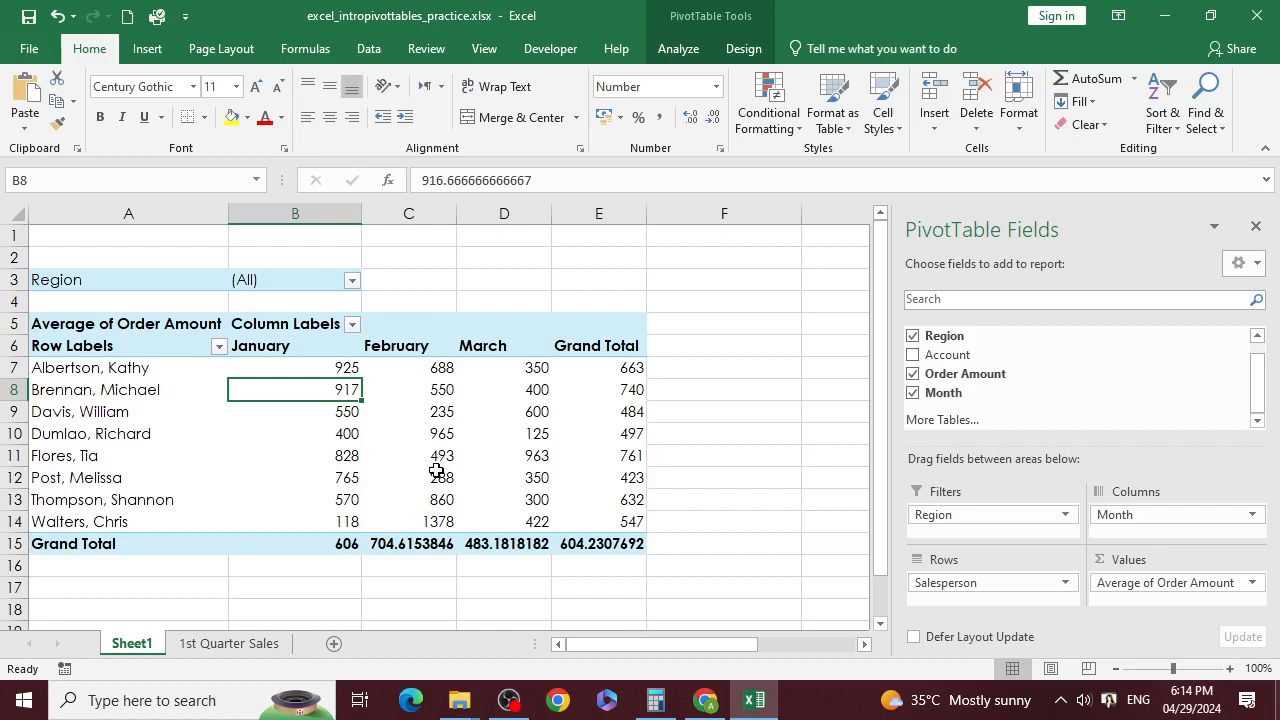
Step: Add Account as a second report filter below Region
mouse_move(437, 478)
left_click(351, 281)
left_click(352, 284)
scroll(957, 378, "up", 1)
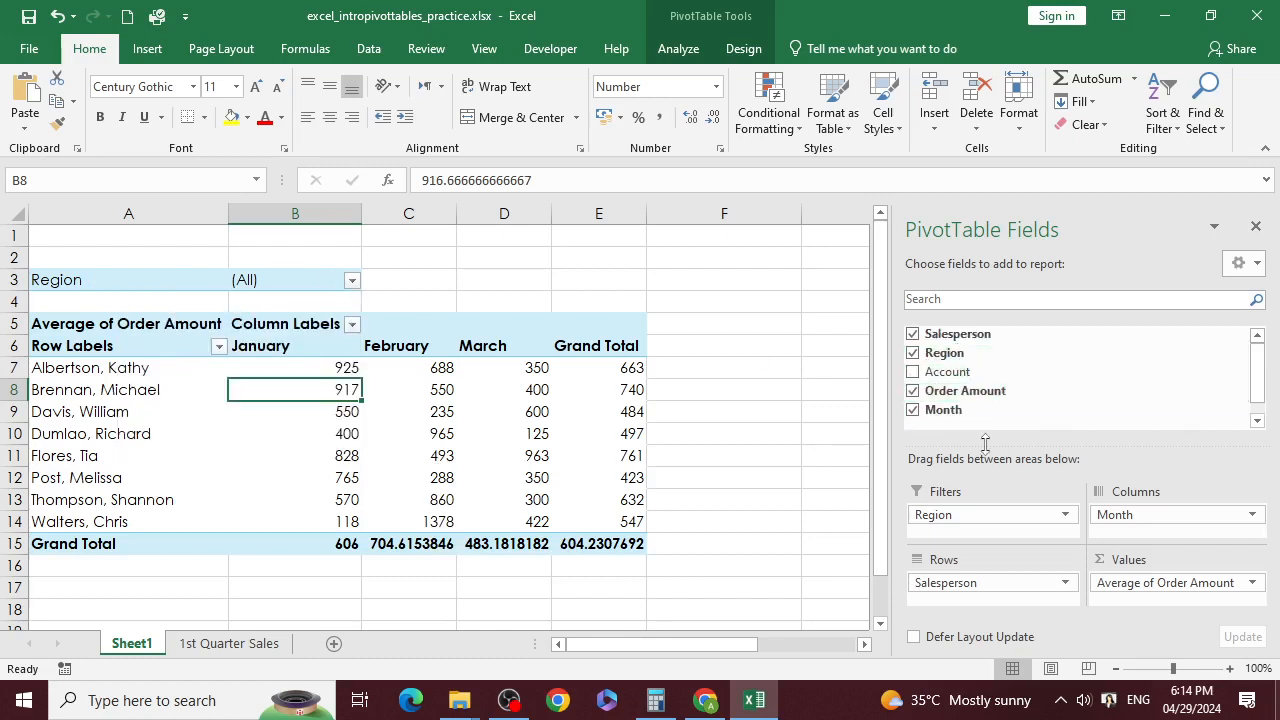
left_click_drag(955, 372, 977, 537)
left_click(341, 257)
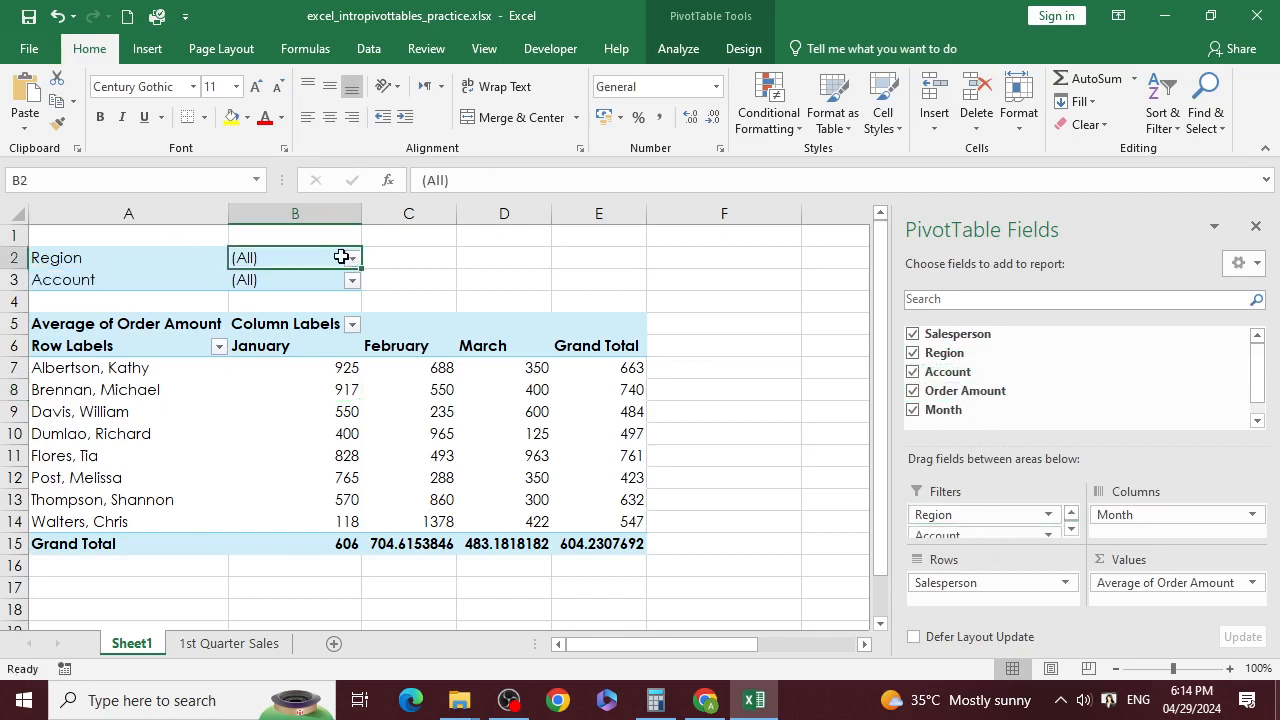
Step: Filter the PivotTable to a single account
left_click(352, 258)
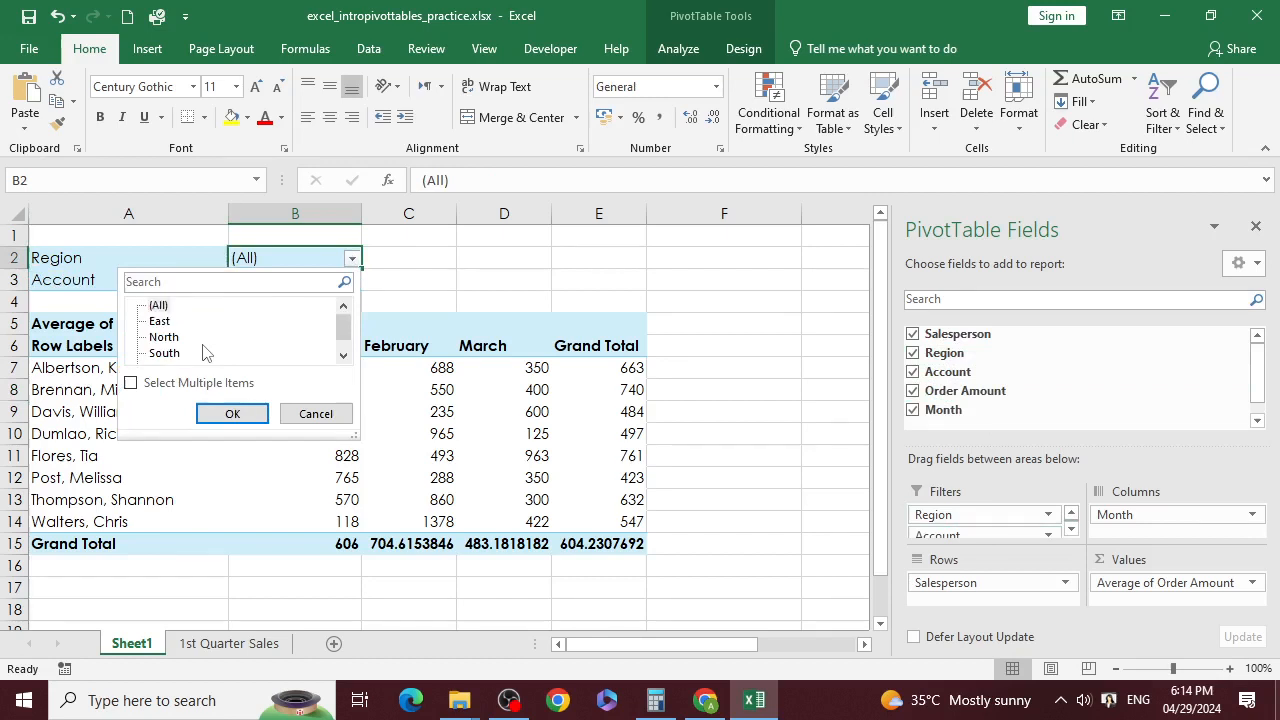
left_click(450, 284)
left_click(355, 284)
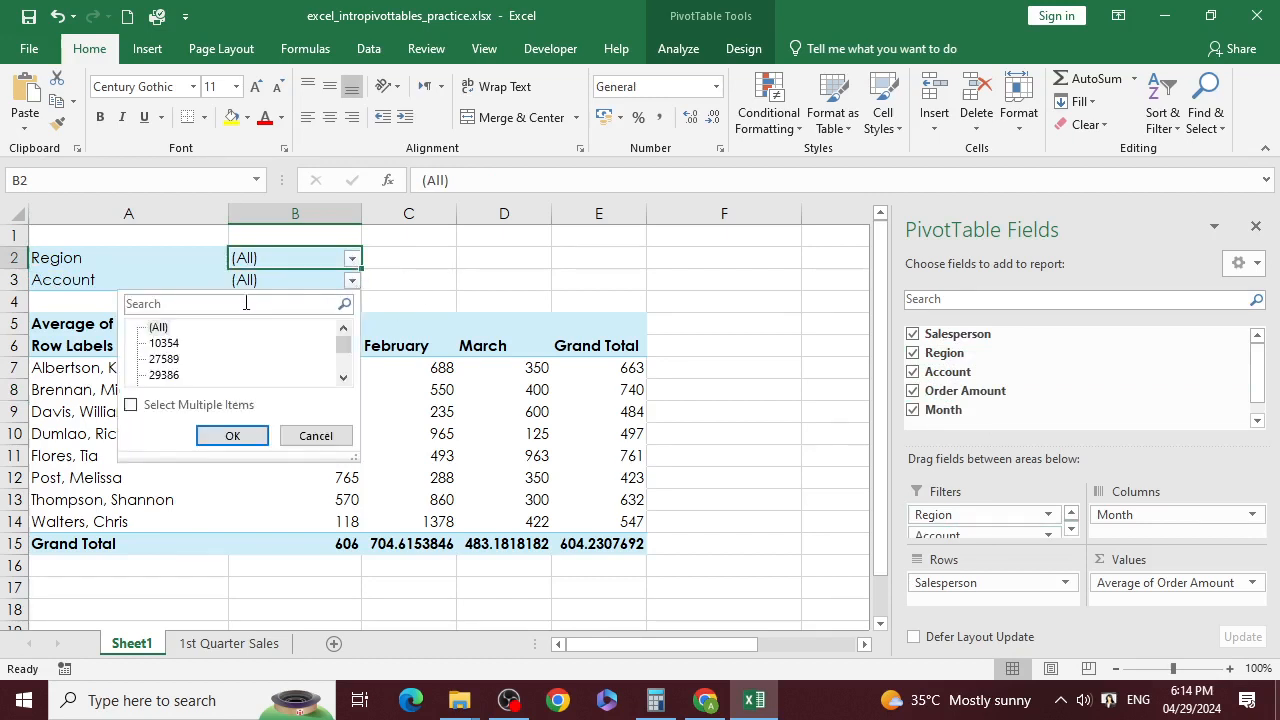
scroll(204, 352, "down", 5)
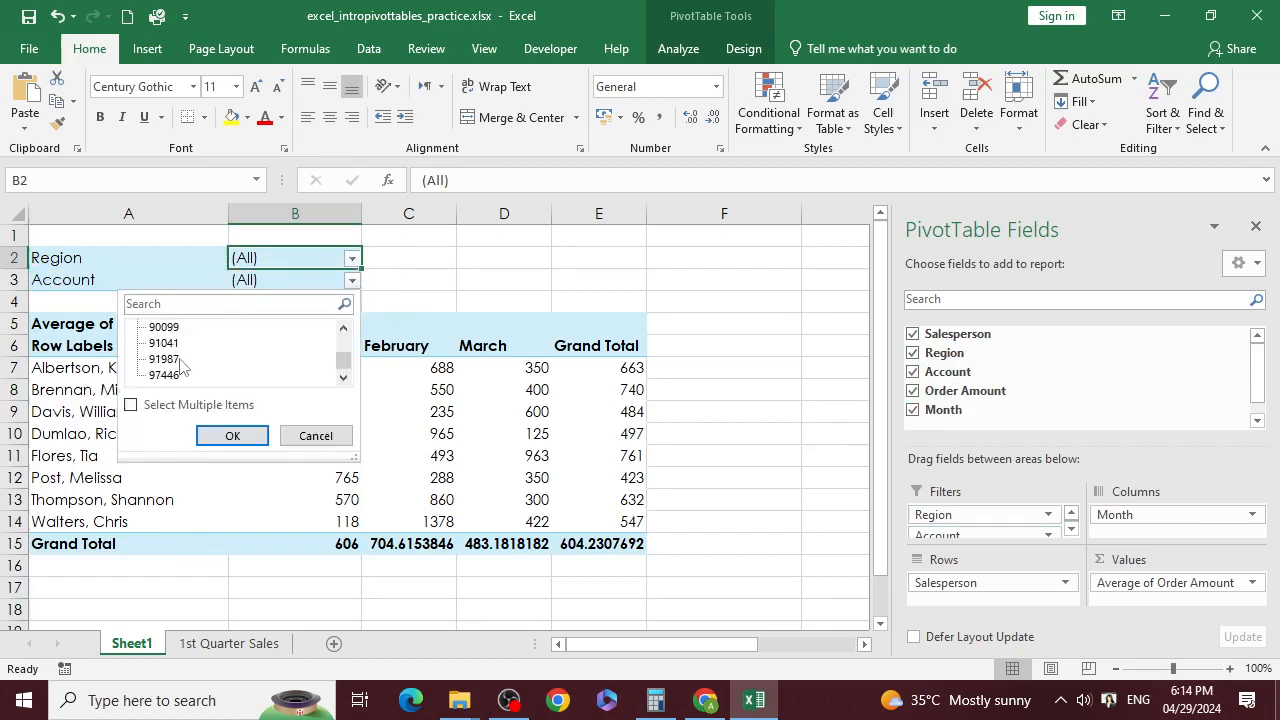
left_click(180, 362)
left_click(232, 438)
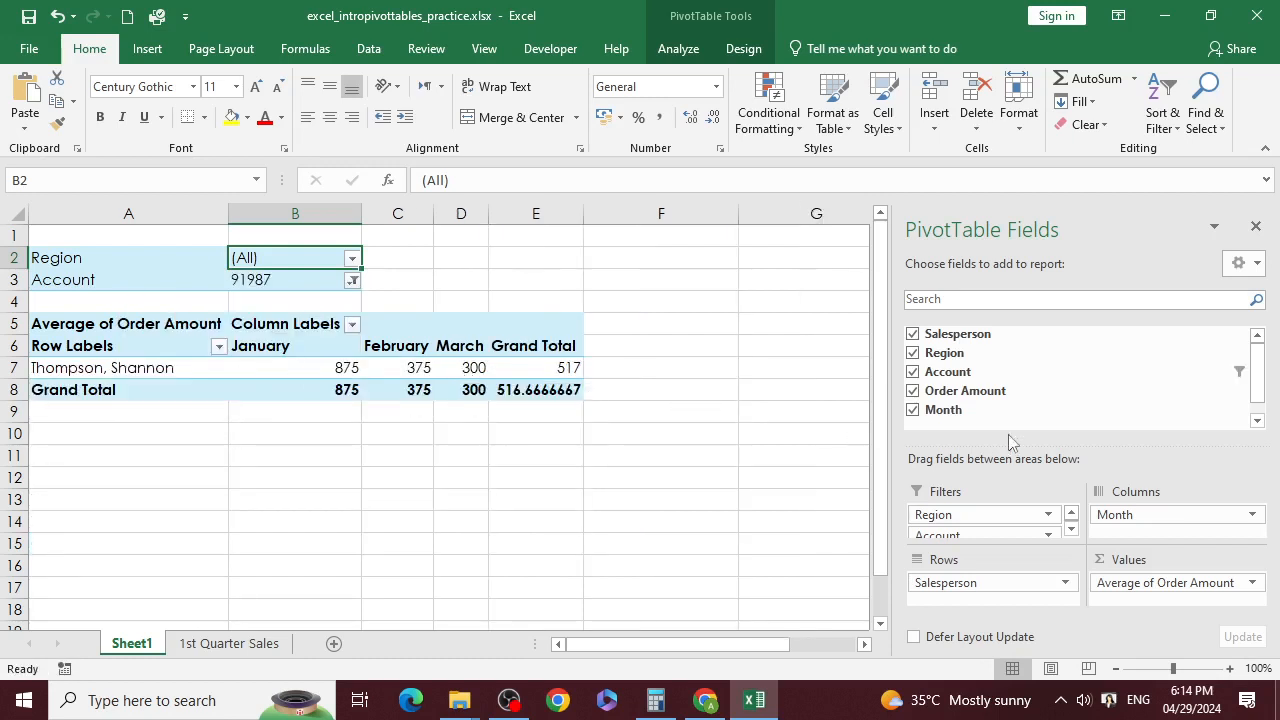
Step: Try filtering by one salesperson, then undo the account and salesperson filters
left_click_drag(970, 334, 963, 531)
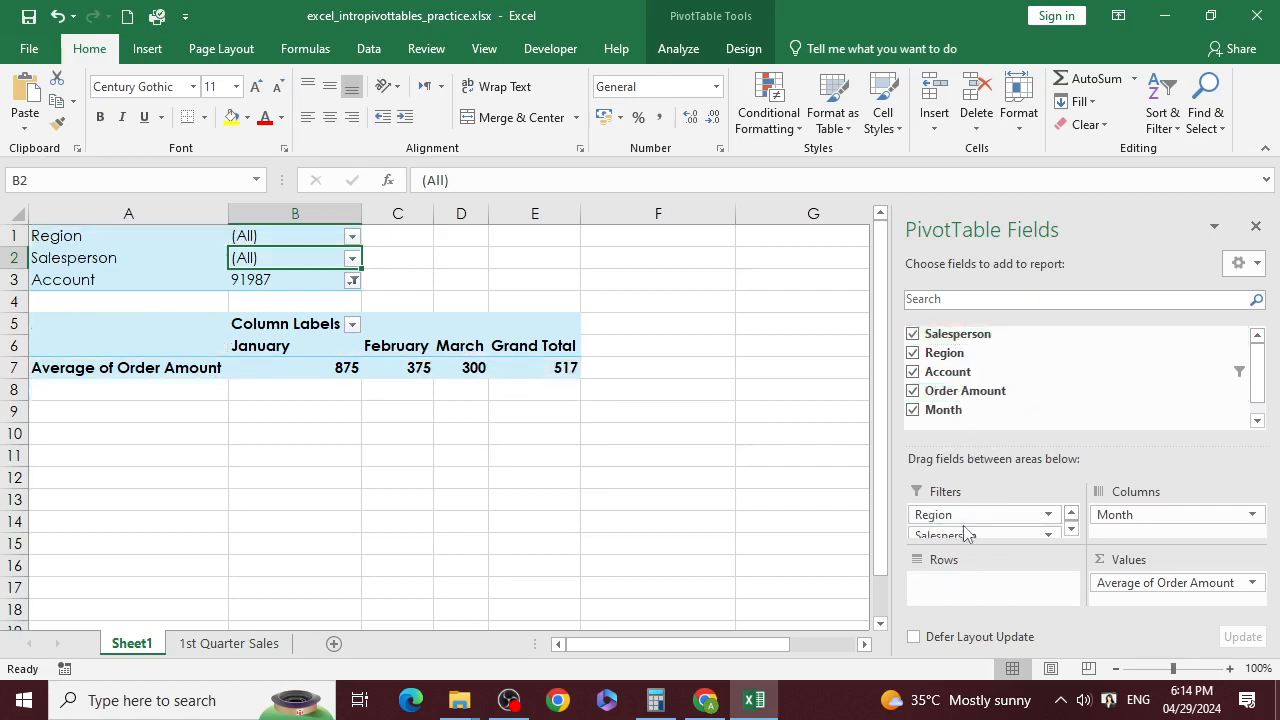
left_click(352, 258)
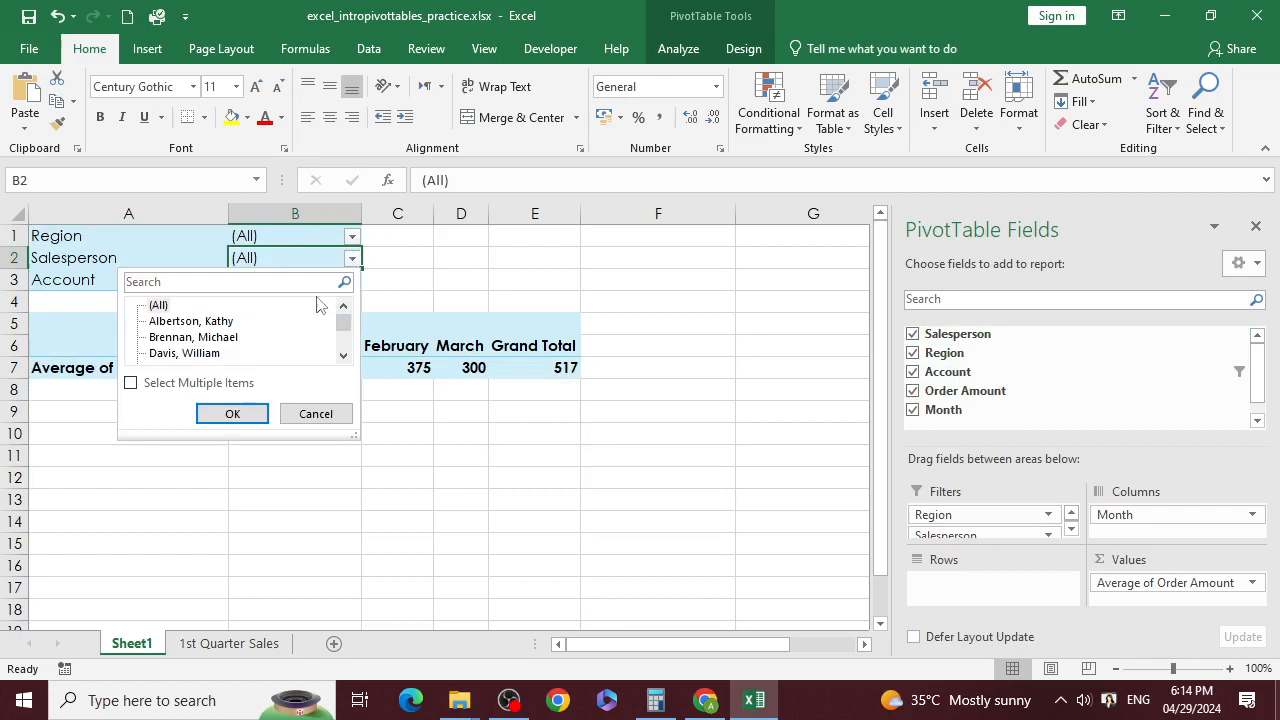
left_click(220, 338)
left_click(229, 413)
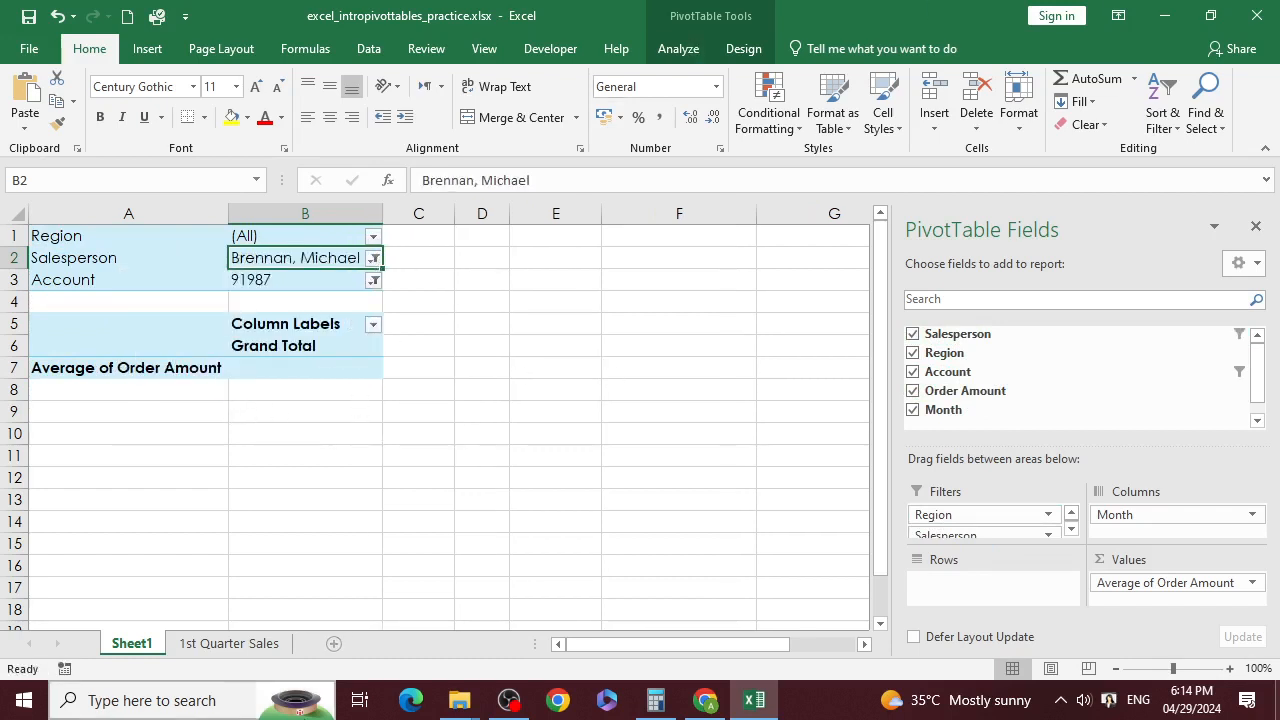
key("ctrl+z")
key("ctrl+z")
key("ctrl+z")
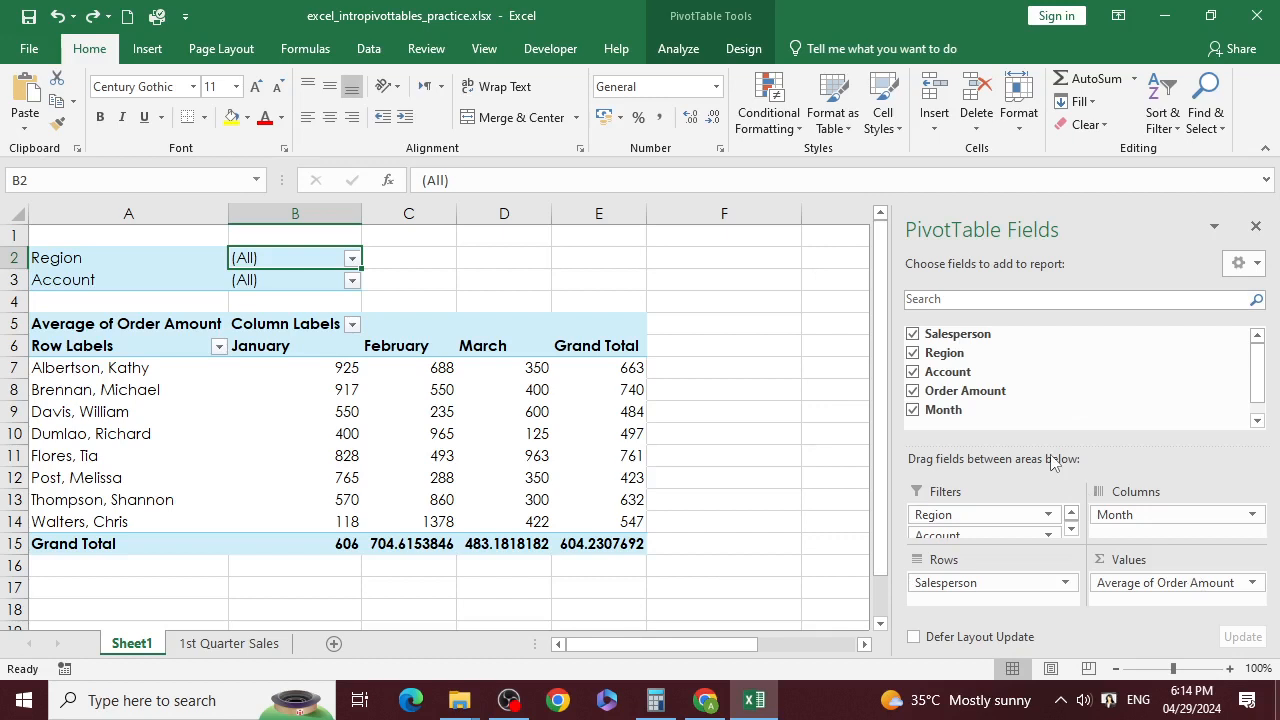
Step: Hide the field list and inspect PivotTable values, drilling into the 550 value's detail records
left_click(1256, 226)
left_click(600, 390)
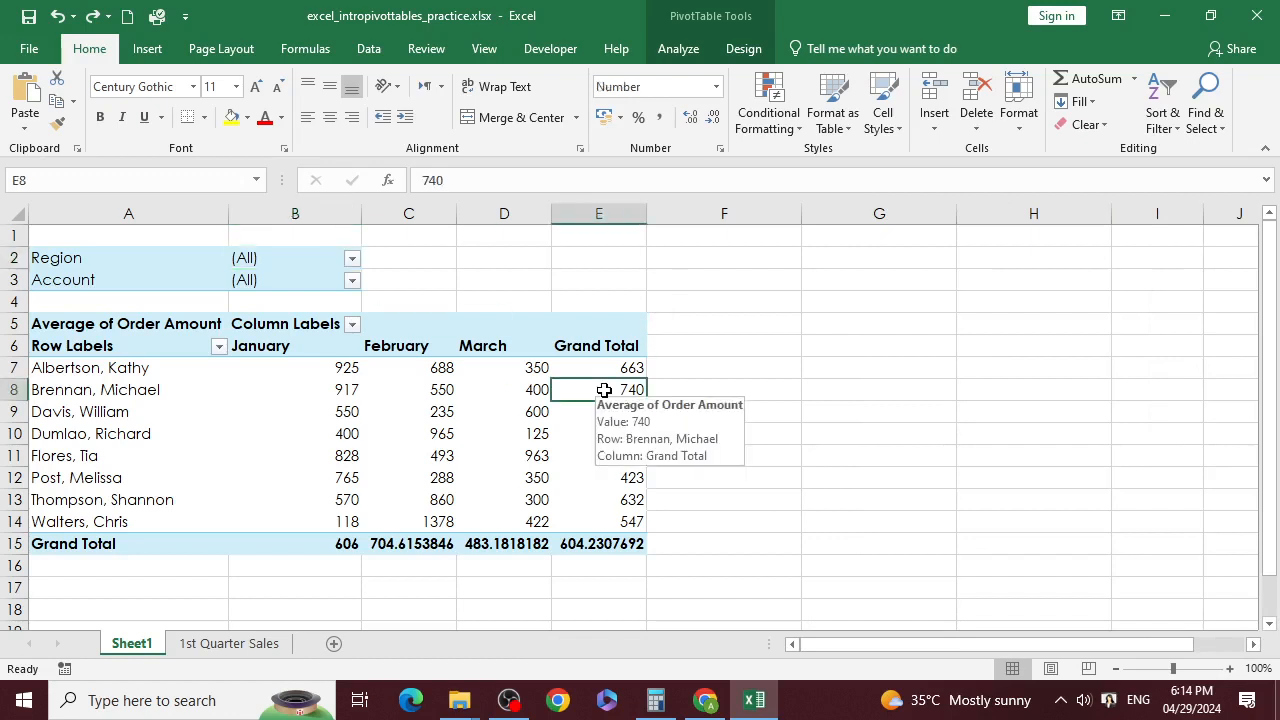
left_click(508, 388)
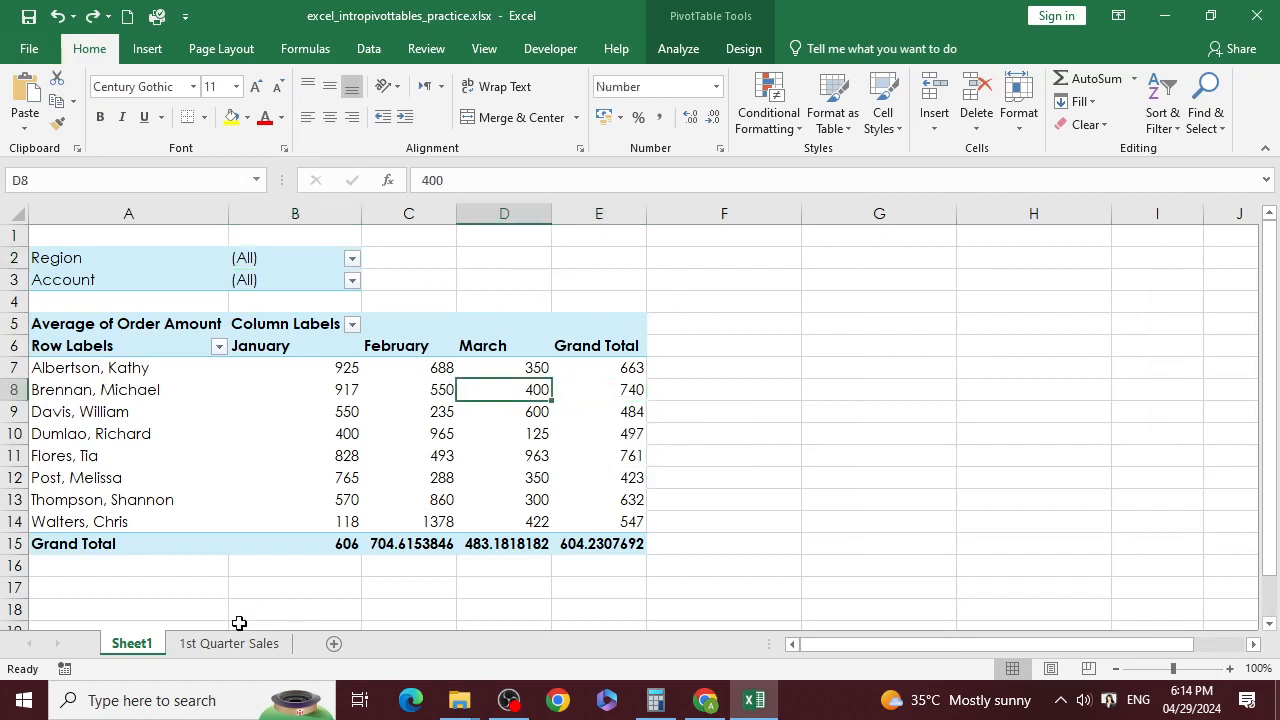
left_click(372, 418)
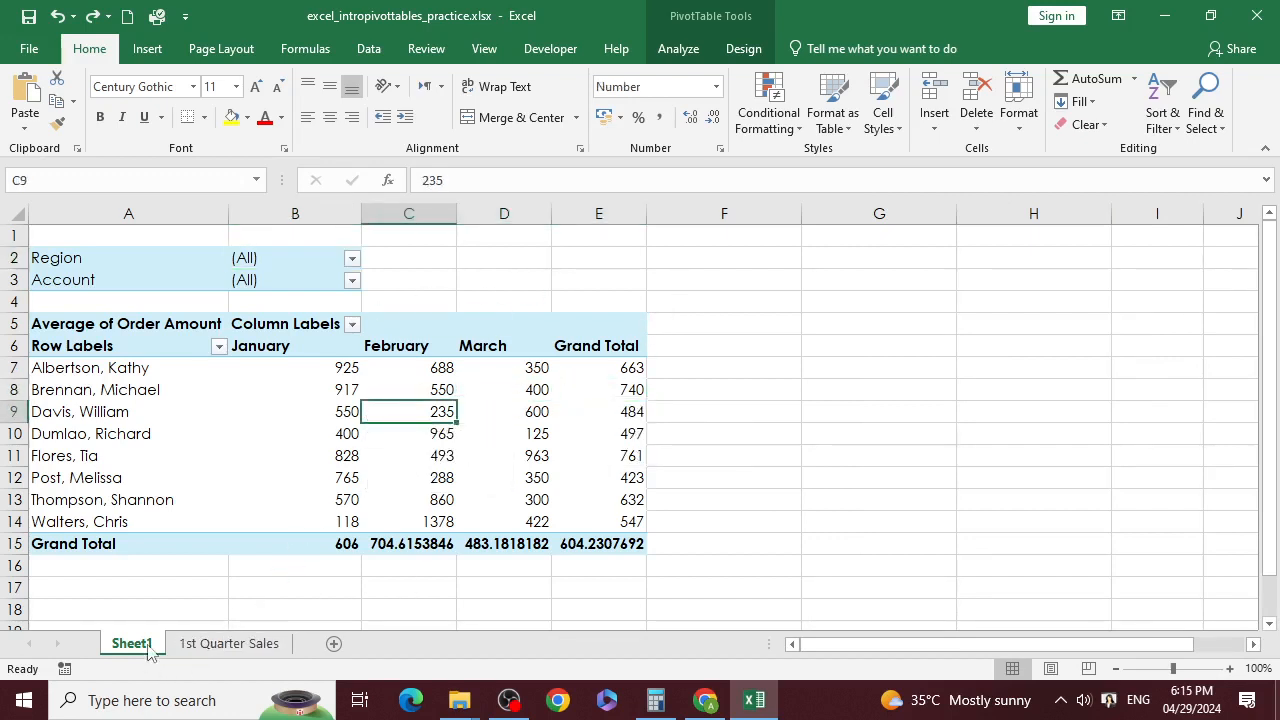
left_click(268, 498)
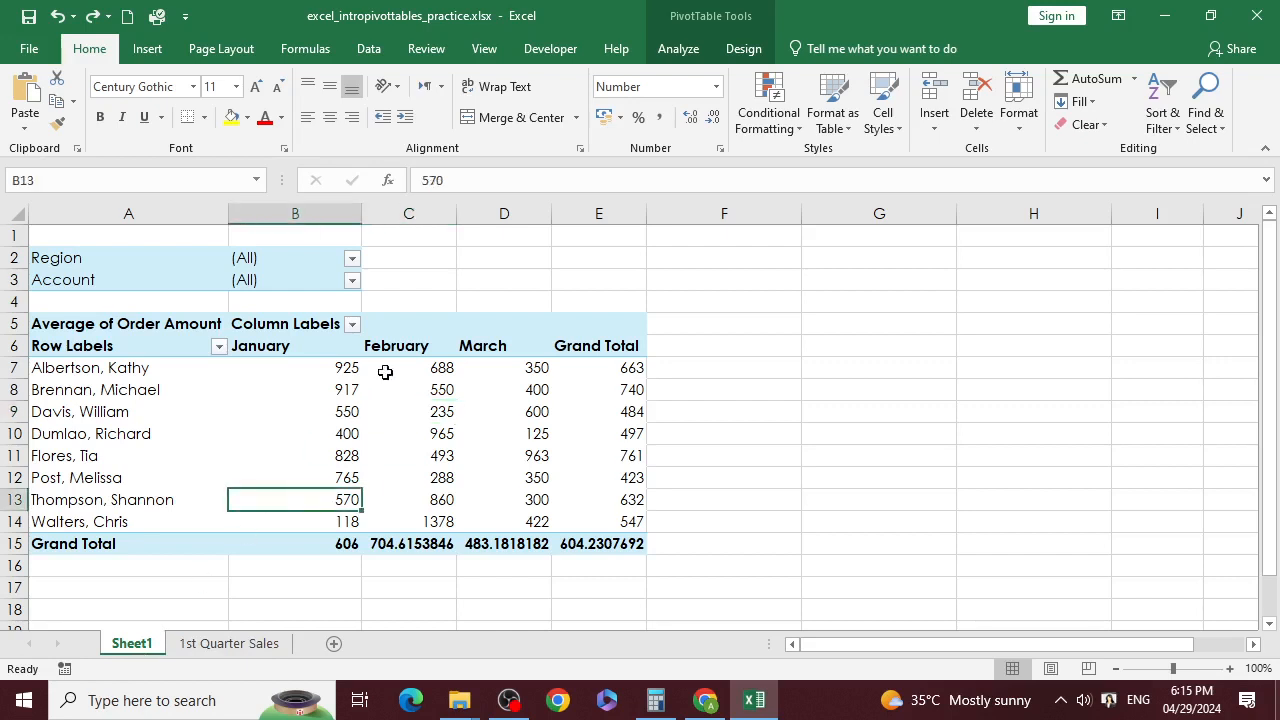
left_click(429, 349)
left_click(528, 344)
left_click(608, 361)
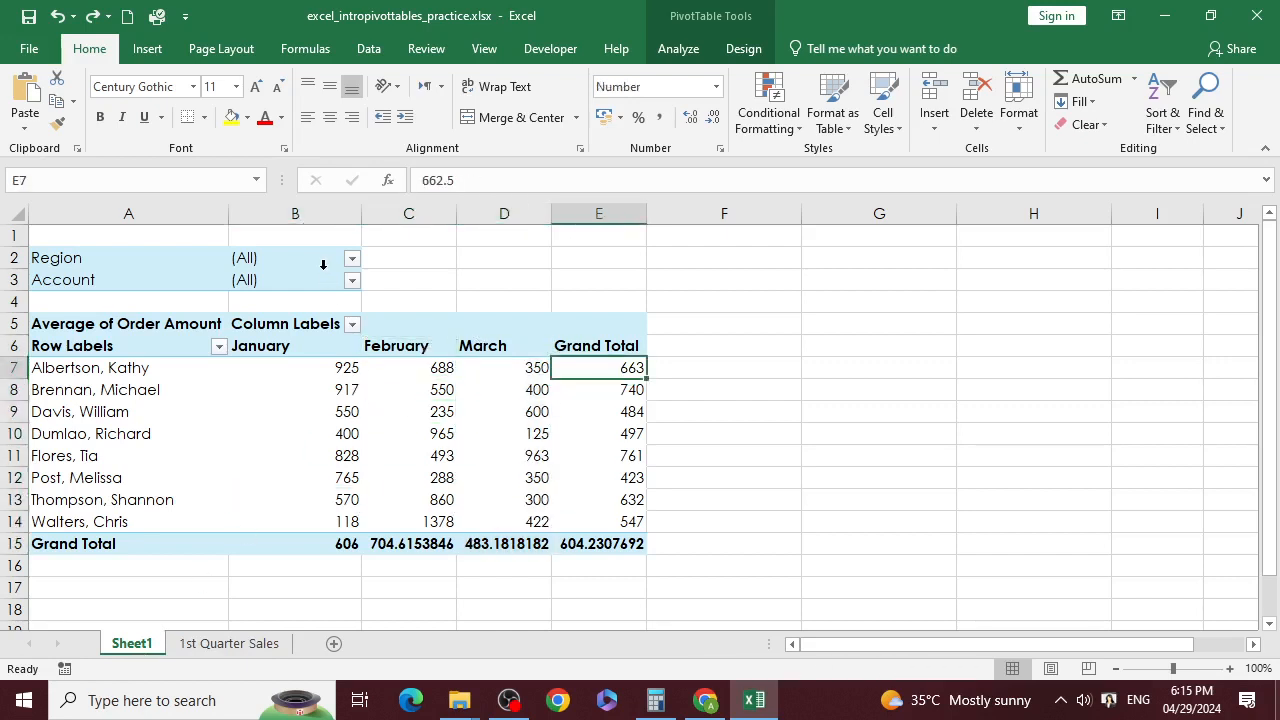
left_click(324, 269)
left_click(334, 398)
double_click(362, 394)
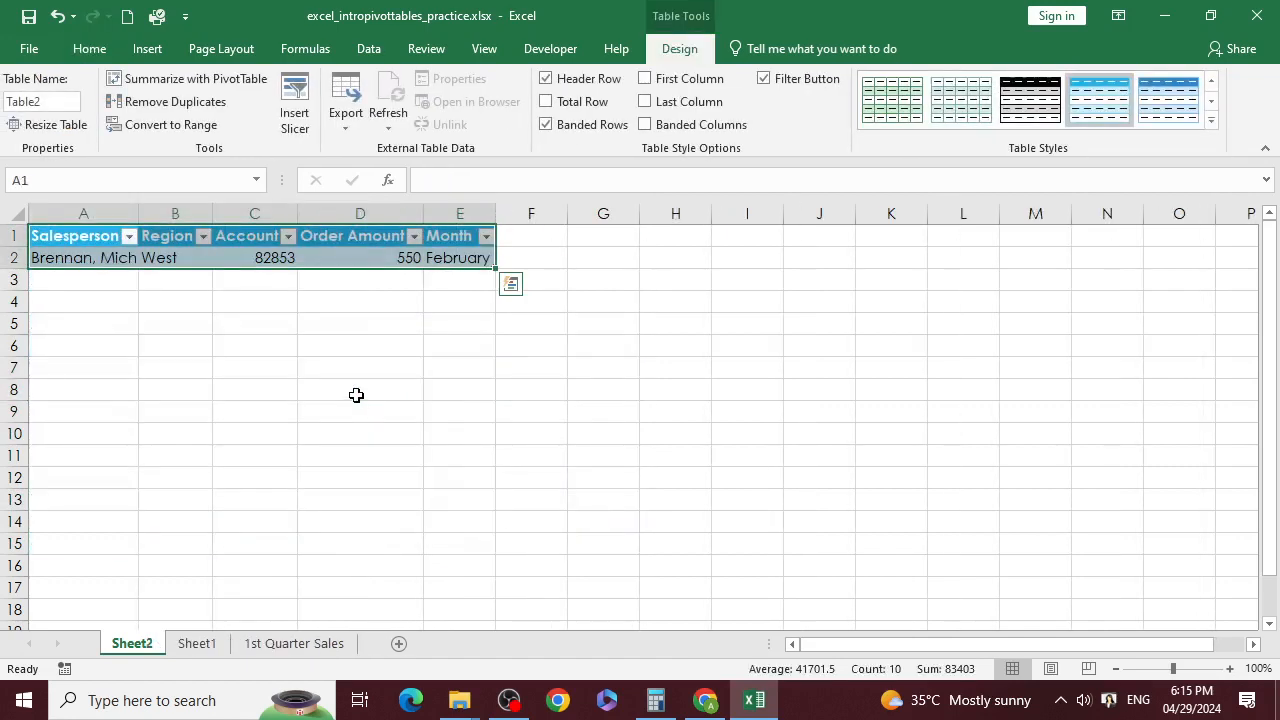
Step: Compare the 1st Quarter Sales data with the PivotTable on Sheet1
left_click(288, 643)
left_click(303, 525)
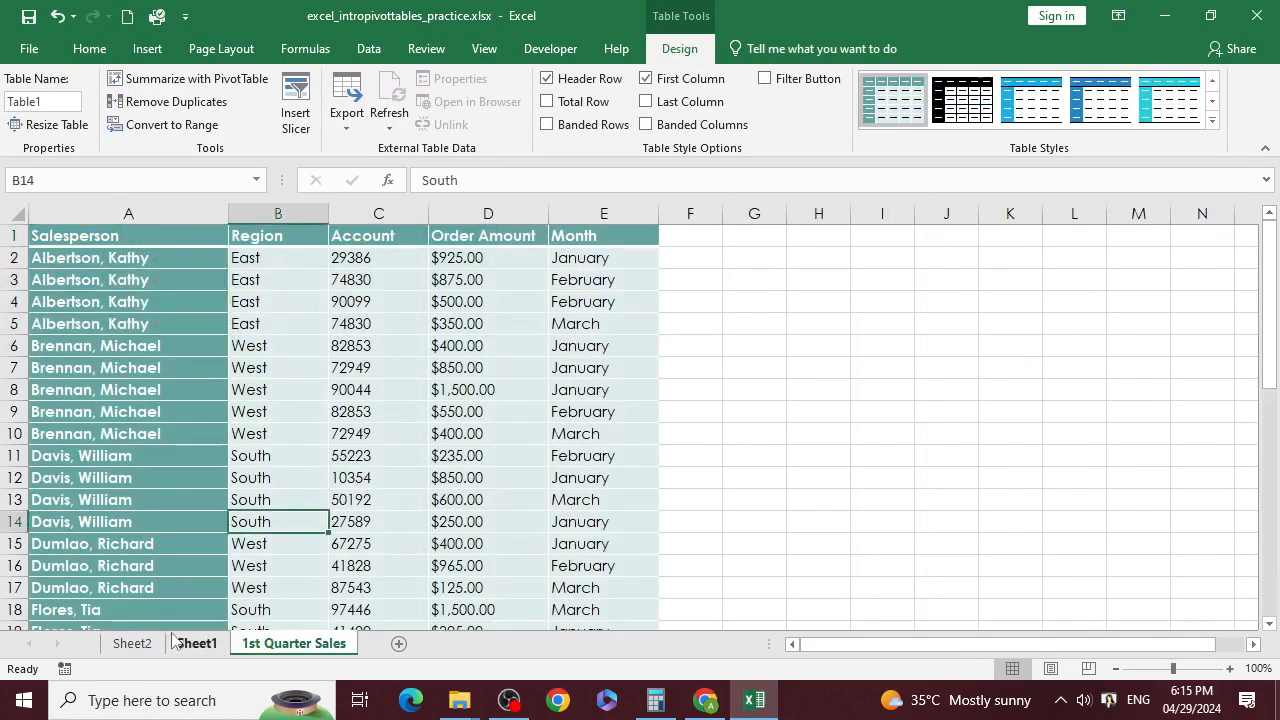
left_click(192, 645)
left_click(383, 543)
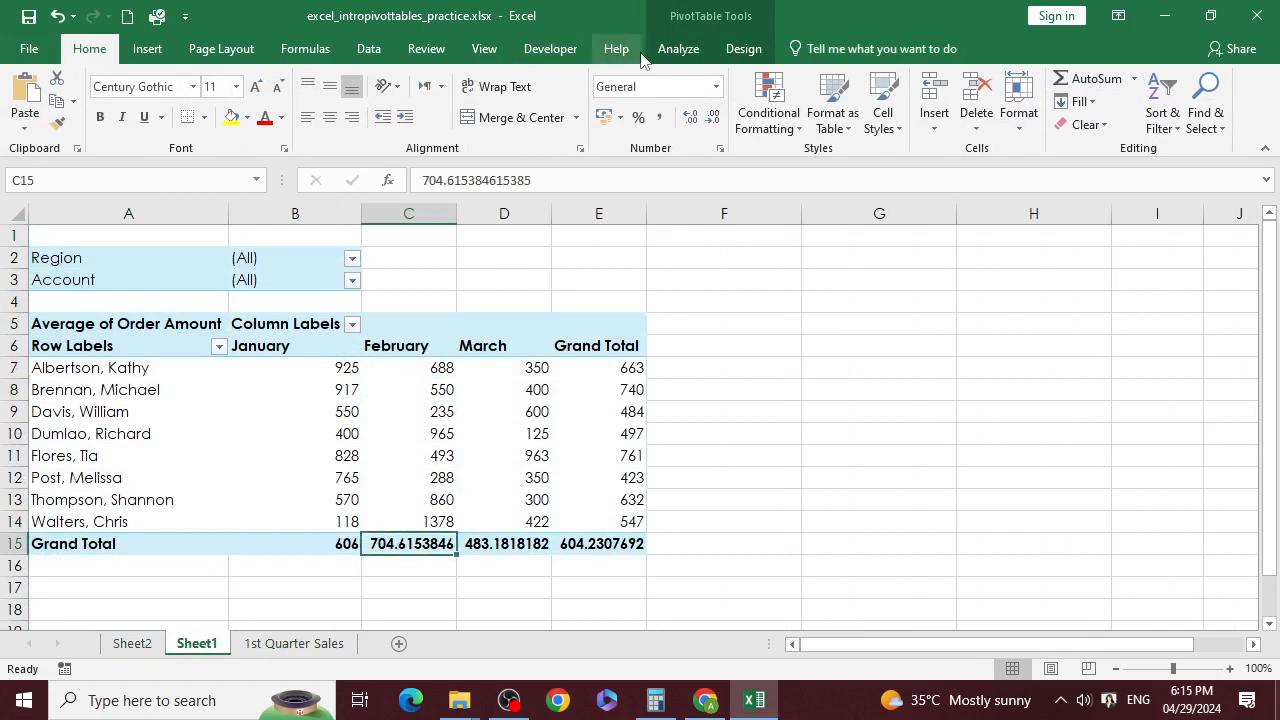
left_click(678, 48)
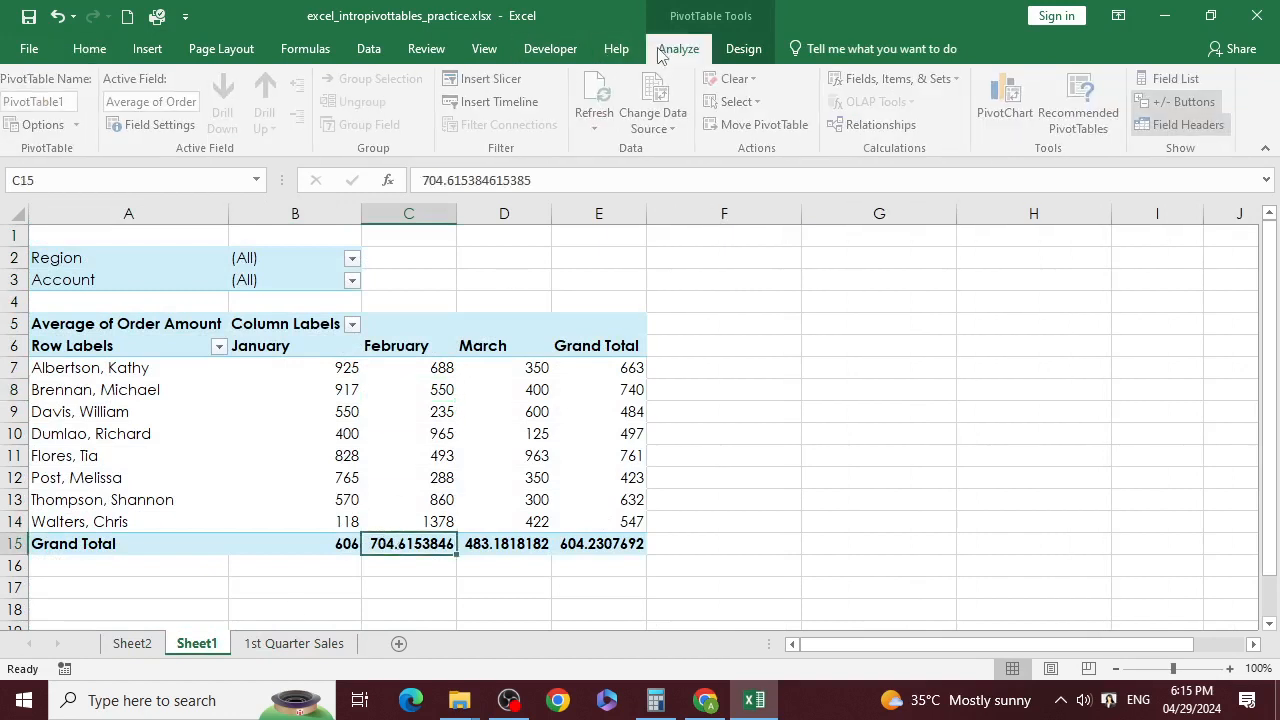
left_click(333, 394)
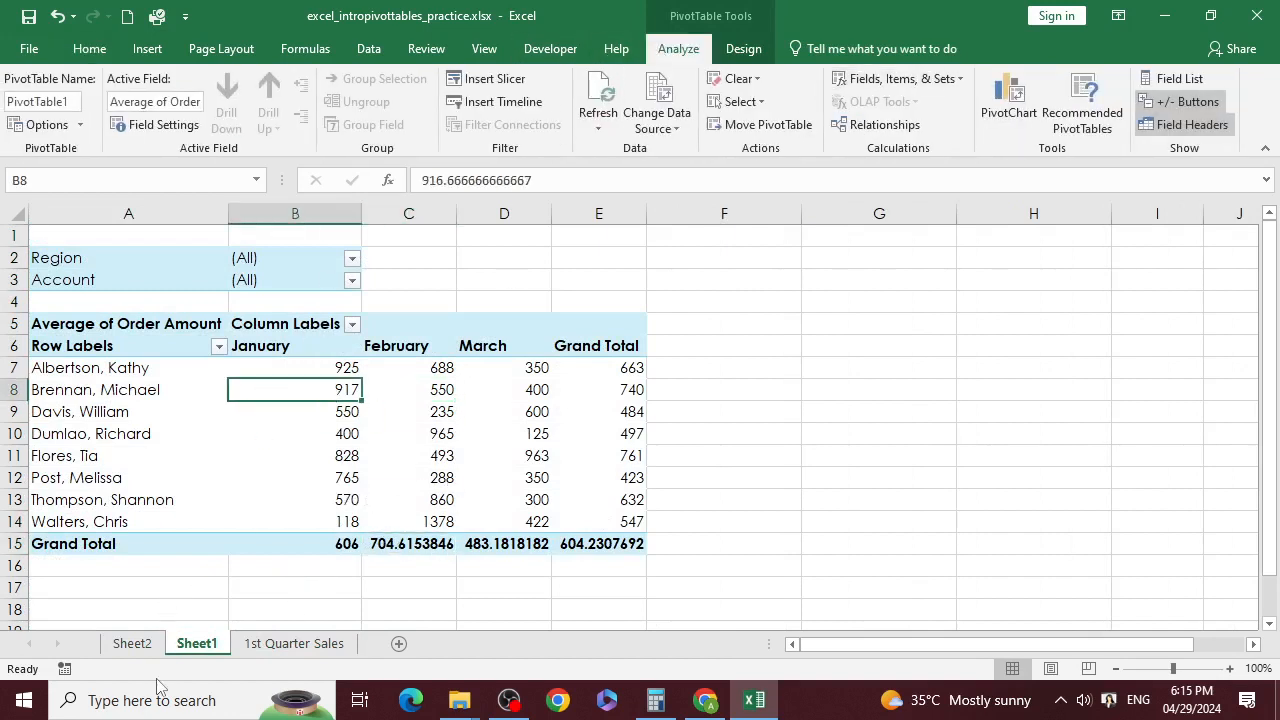
Step: Delete the Sheet1 PivotTable sheet and Sheet2, confirming each deletion
right_click(198, 648)
left_click(255, 434)
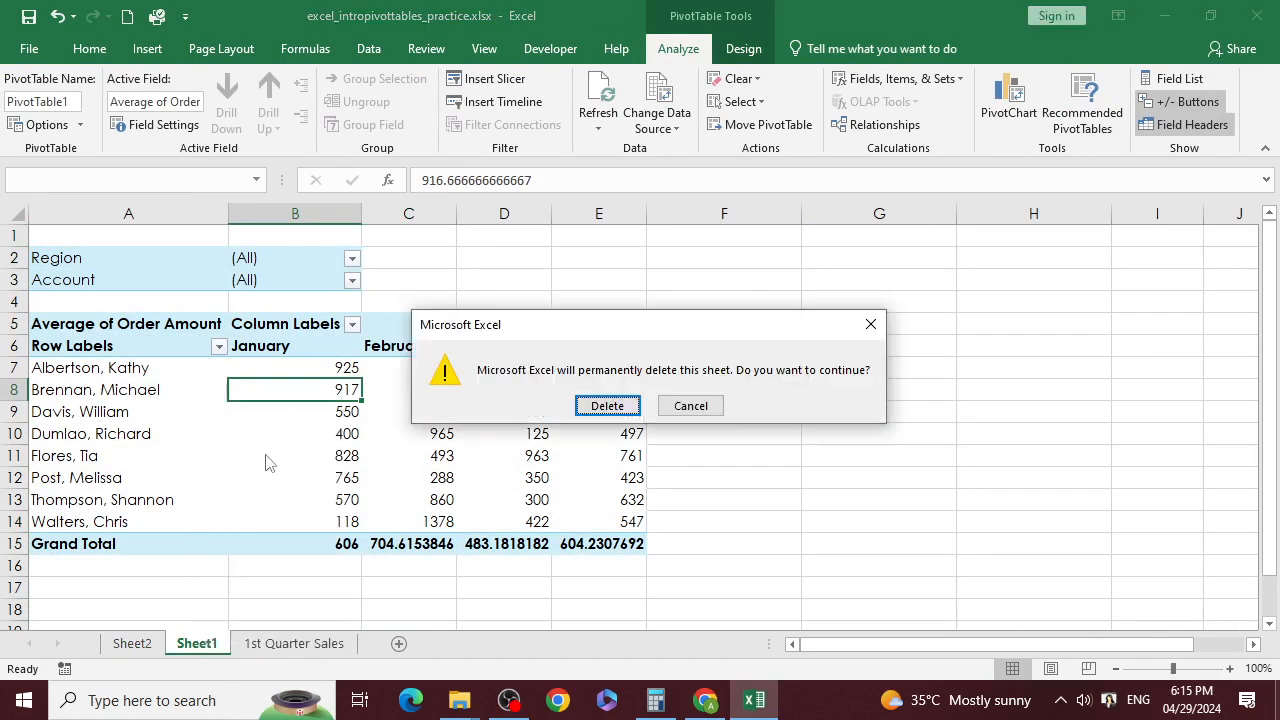
left_click(608, 406)
left_click(150, 645)
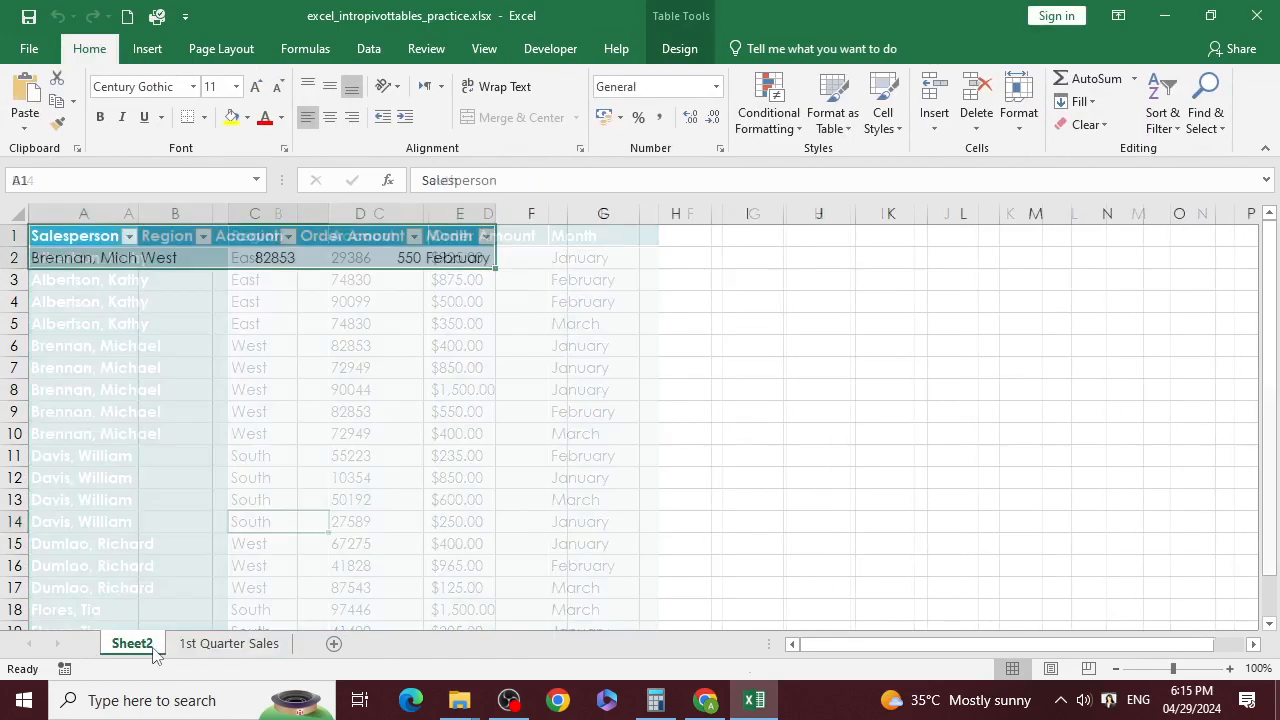
right_click(158, 645)
left_click(203, 437)
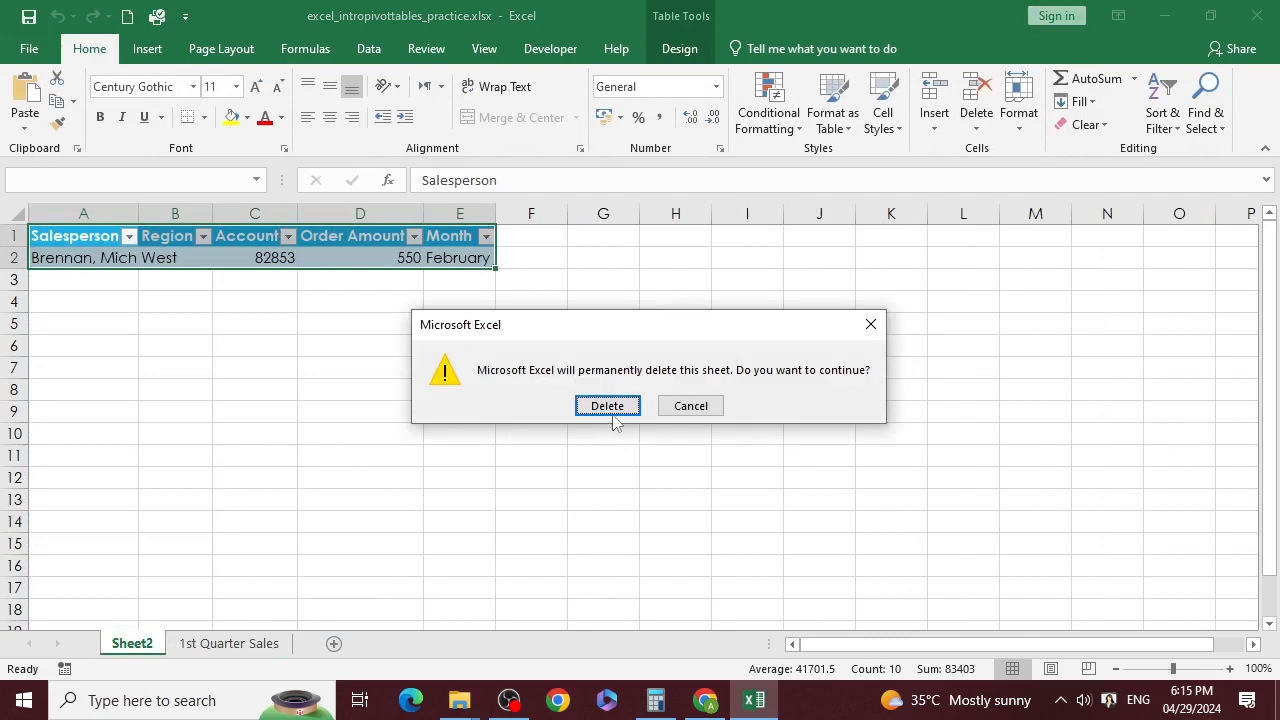
left_click(608, 405)
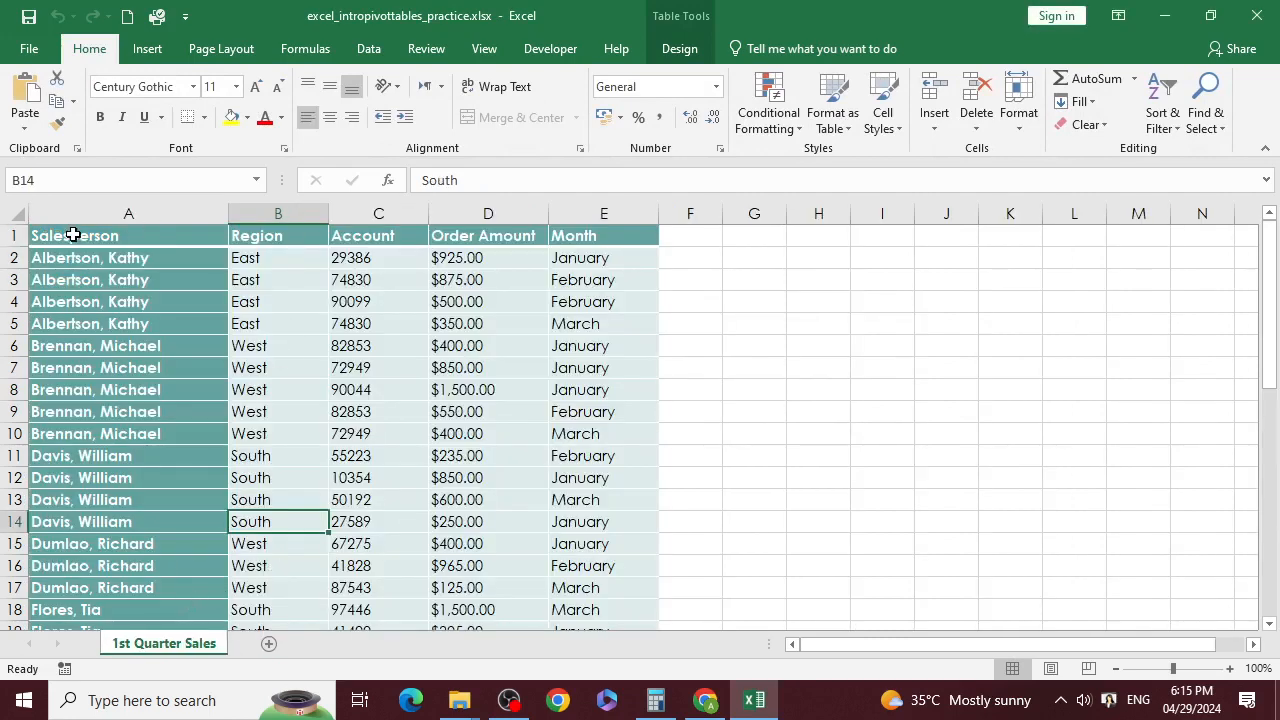
Step: Select the full sales table from A1 and start a new PivotTable from it
left_click_drag(69, 235, 586, 588)
scroll(537, 320, "up", 8)
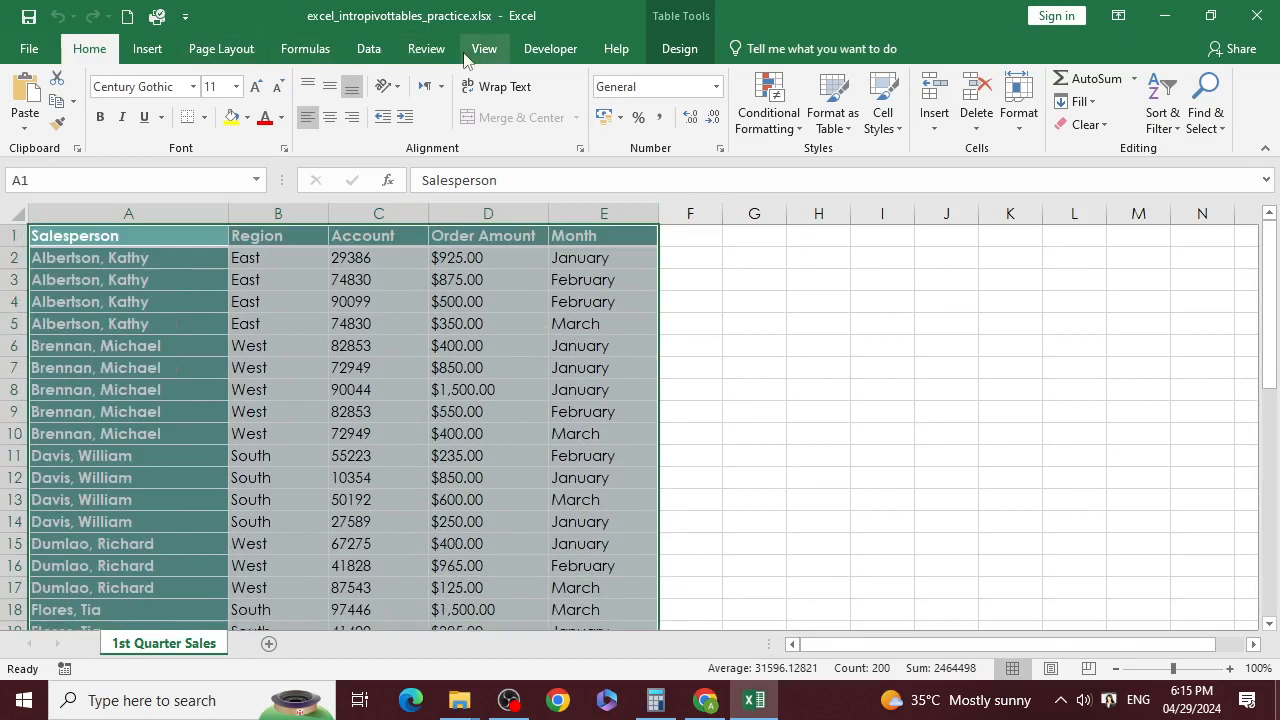
left_click(147, 49)
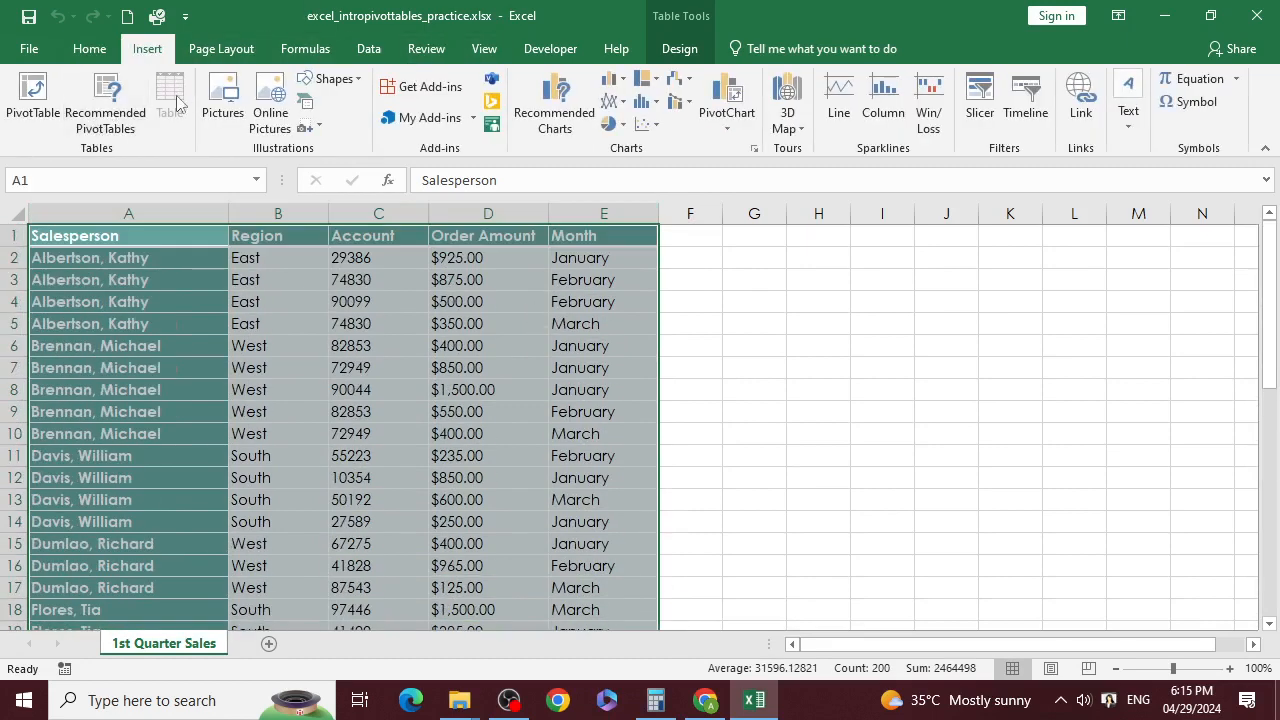
left_click(33, 98)
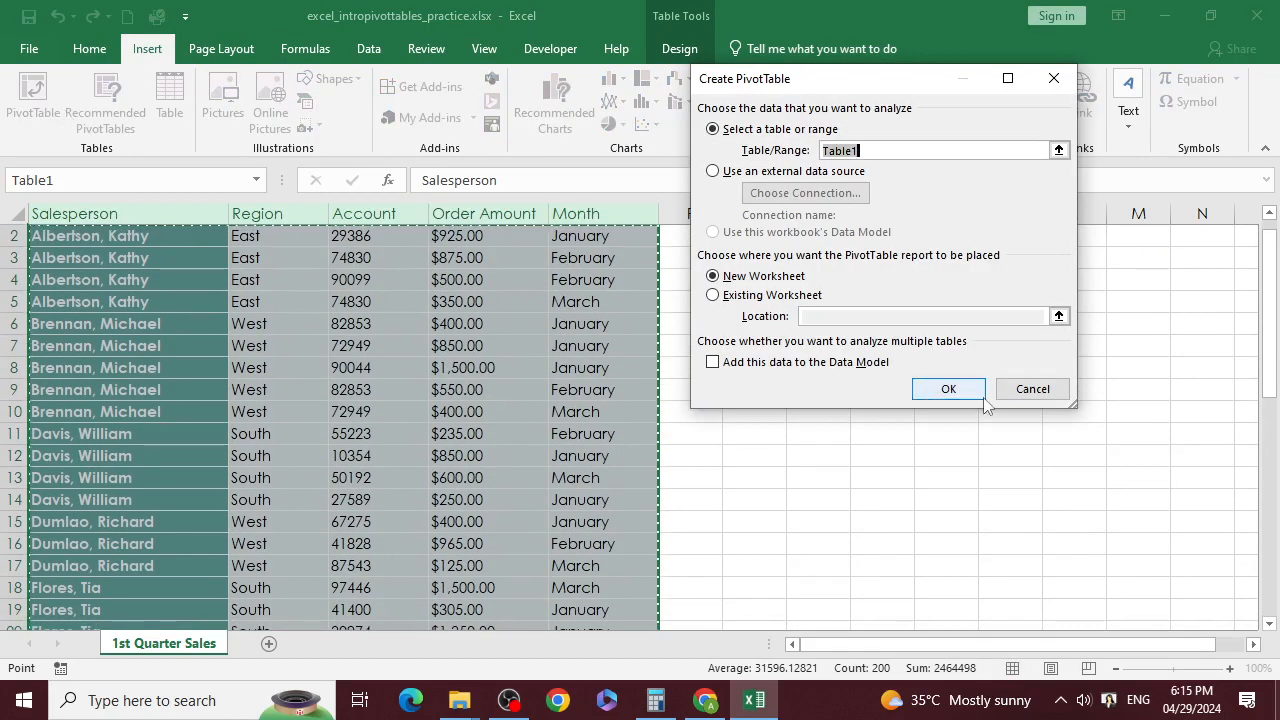
Step: Create the PivotTable on a new sheet: Salesperson rows, Month columns, Sum of Order Amount, Region filter
left_click(946, 389)
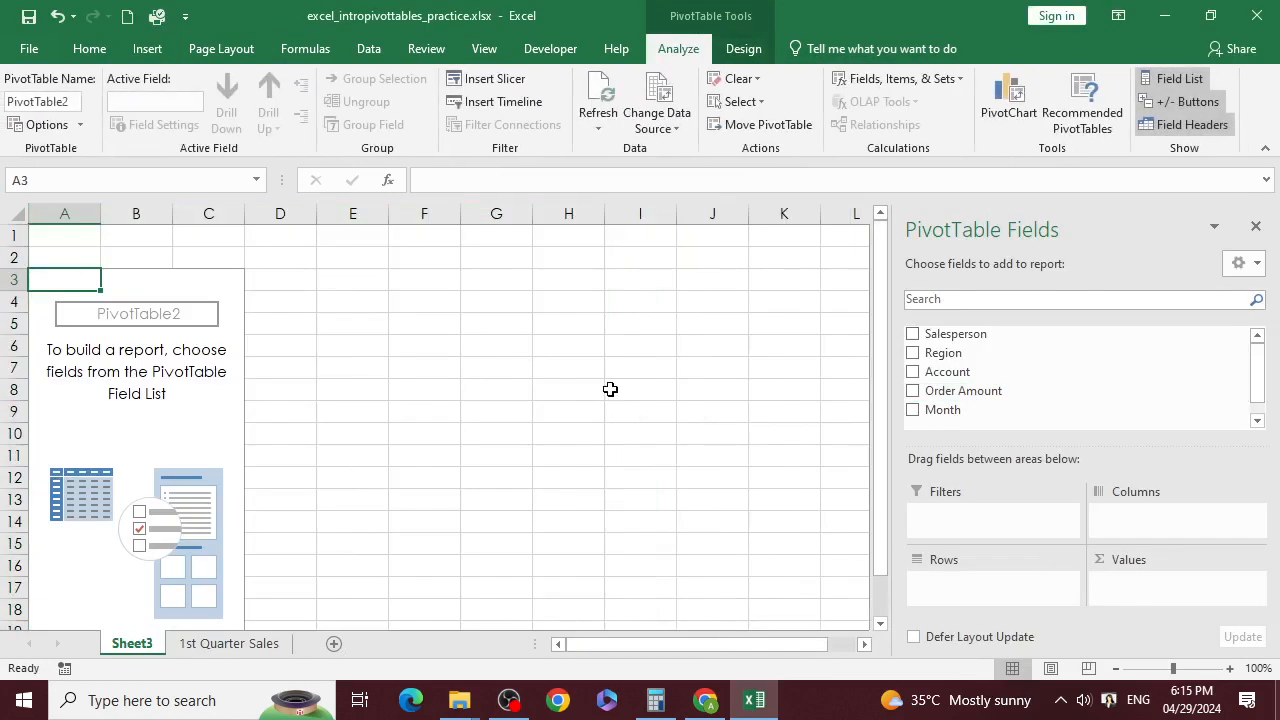
left_click_drag(936, 334, 957, 584)
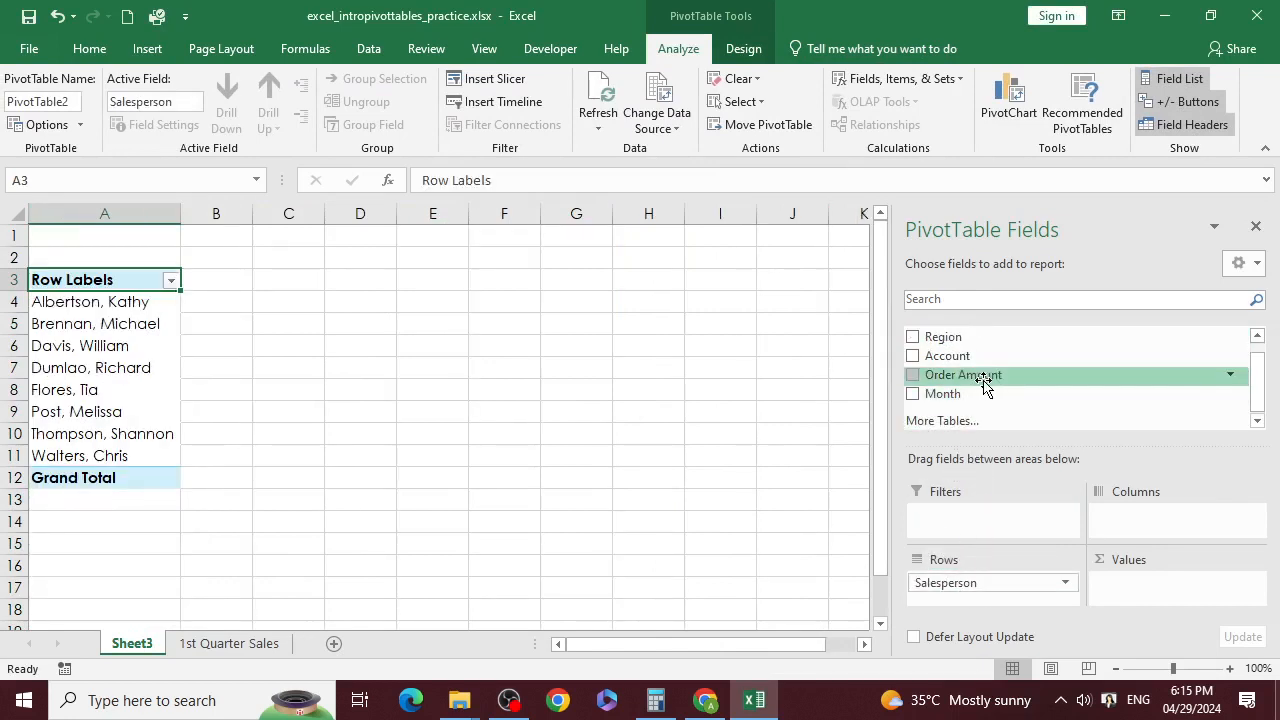
left_click_drag(983, 385, 1155, 584)
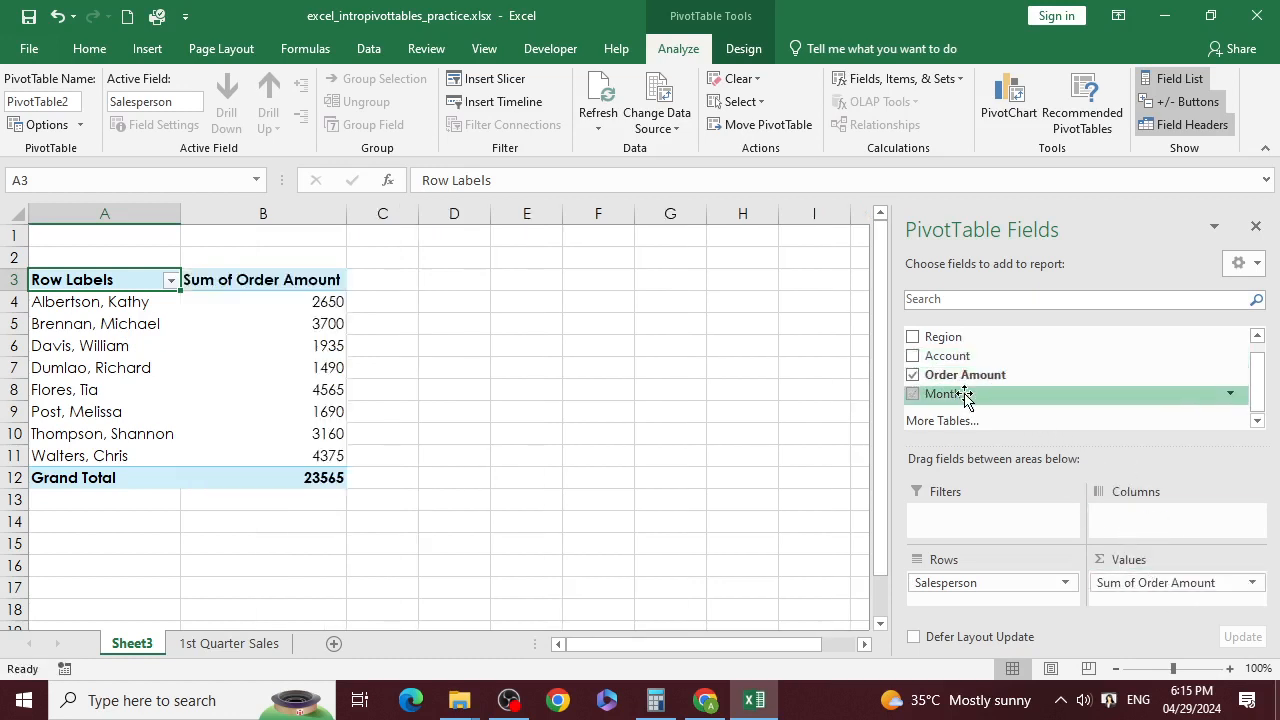
left_click_drag(966, 394, 1157, 514)
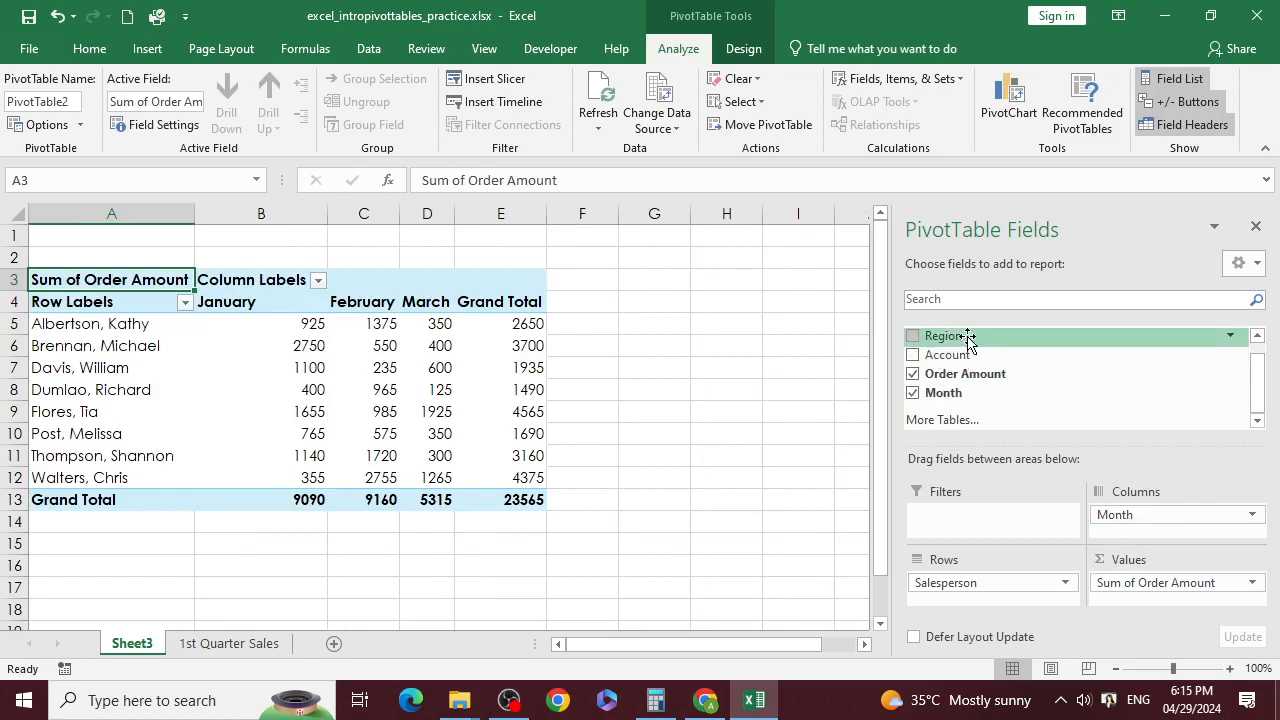
left_click_drag(964, 337, 994, 516)
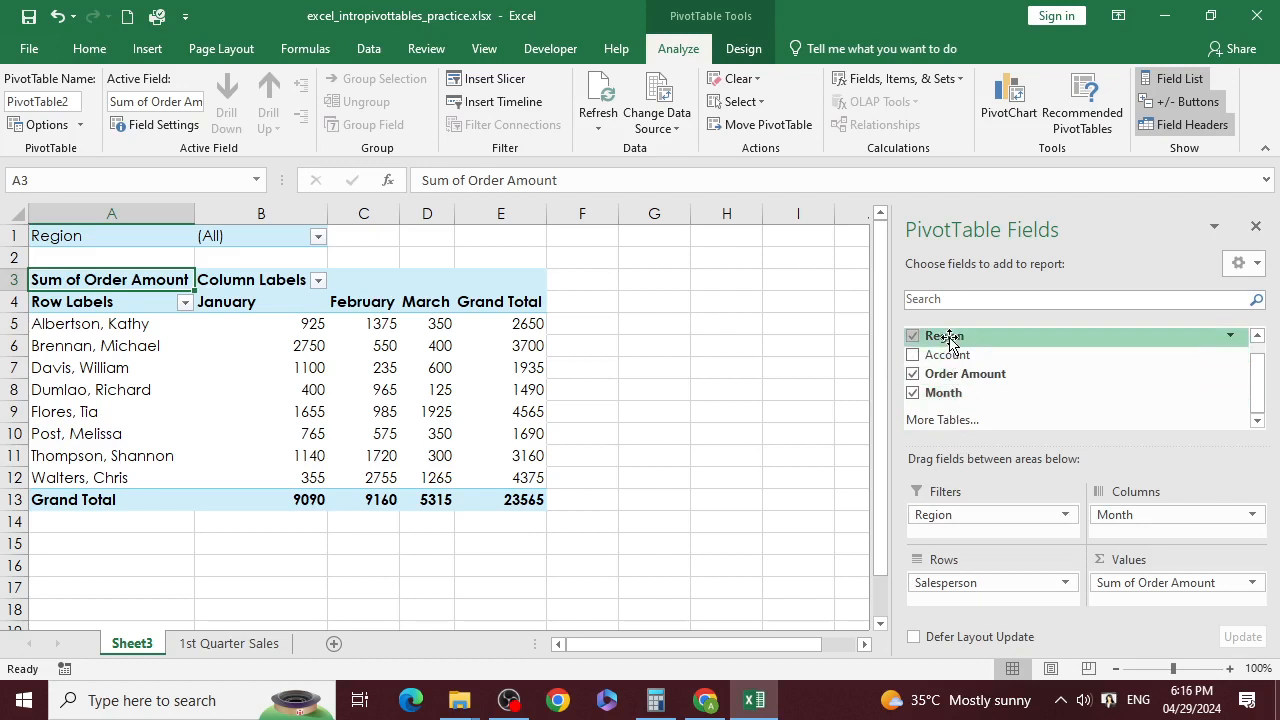
left_click_drag(948, 340, 972, 600)
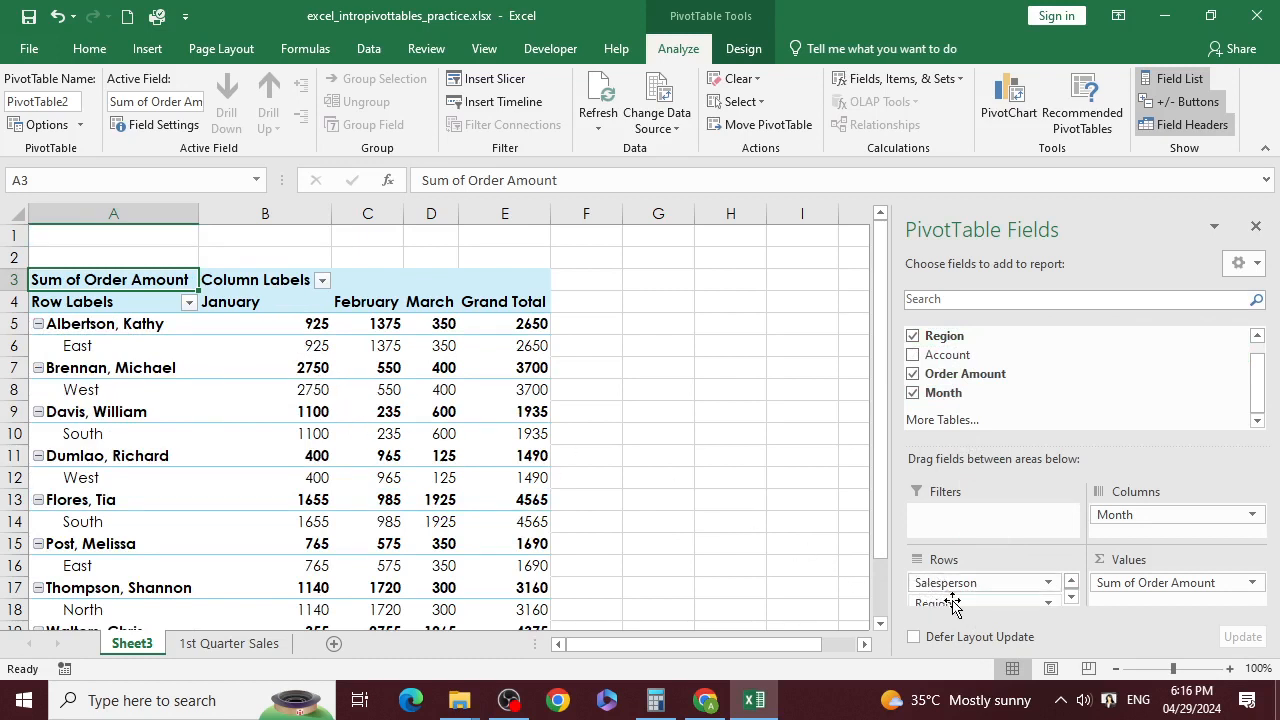
left_click_drag(955, 607, 1108, 543)
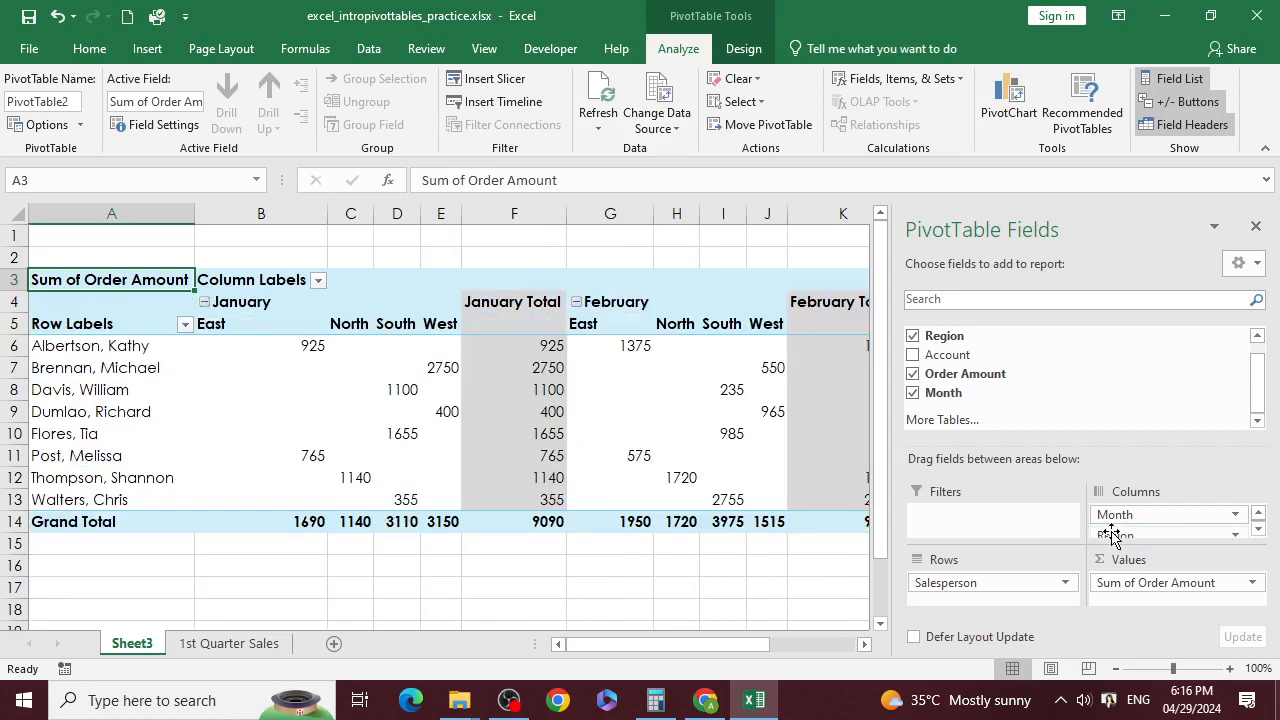
left_click(441, 326)
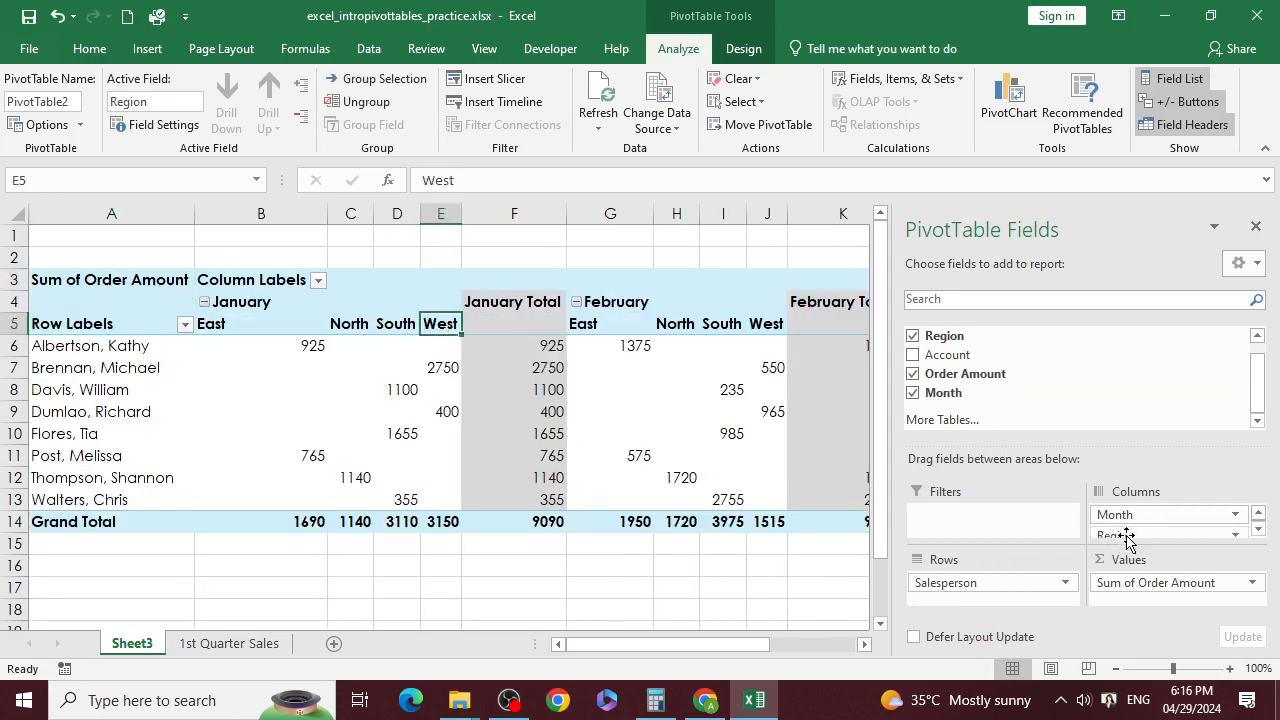
left_click_drag(1130, 535, 973, 595)
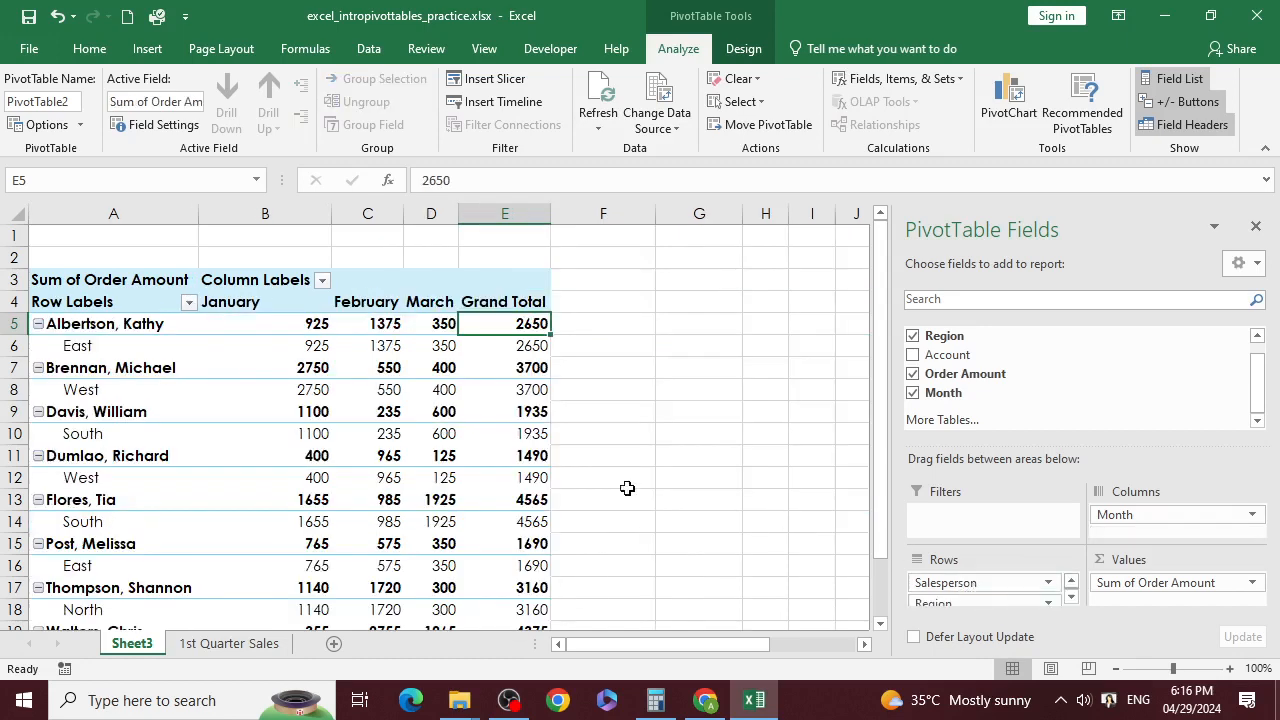
left_click(199, 347)
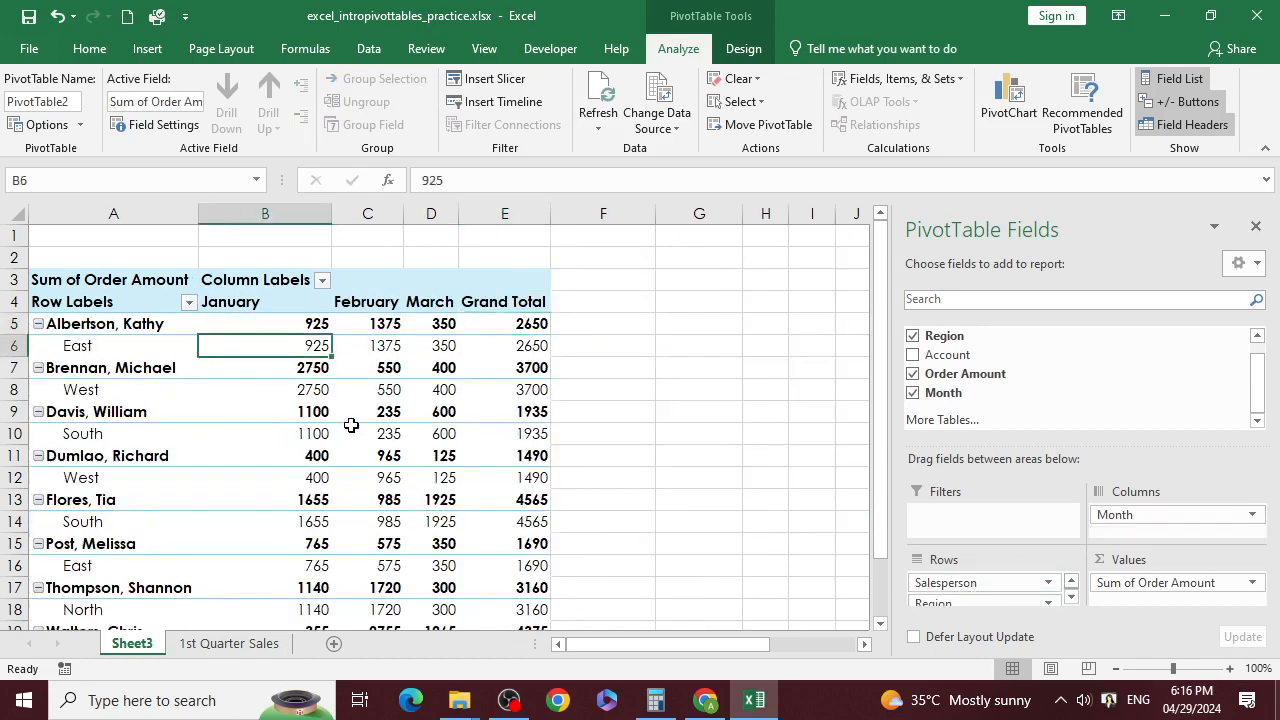
scroll(354, 470, "down", 4)
scroll(357, 520, "up", 4)
left_click(147, 346)
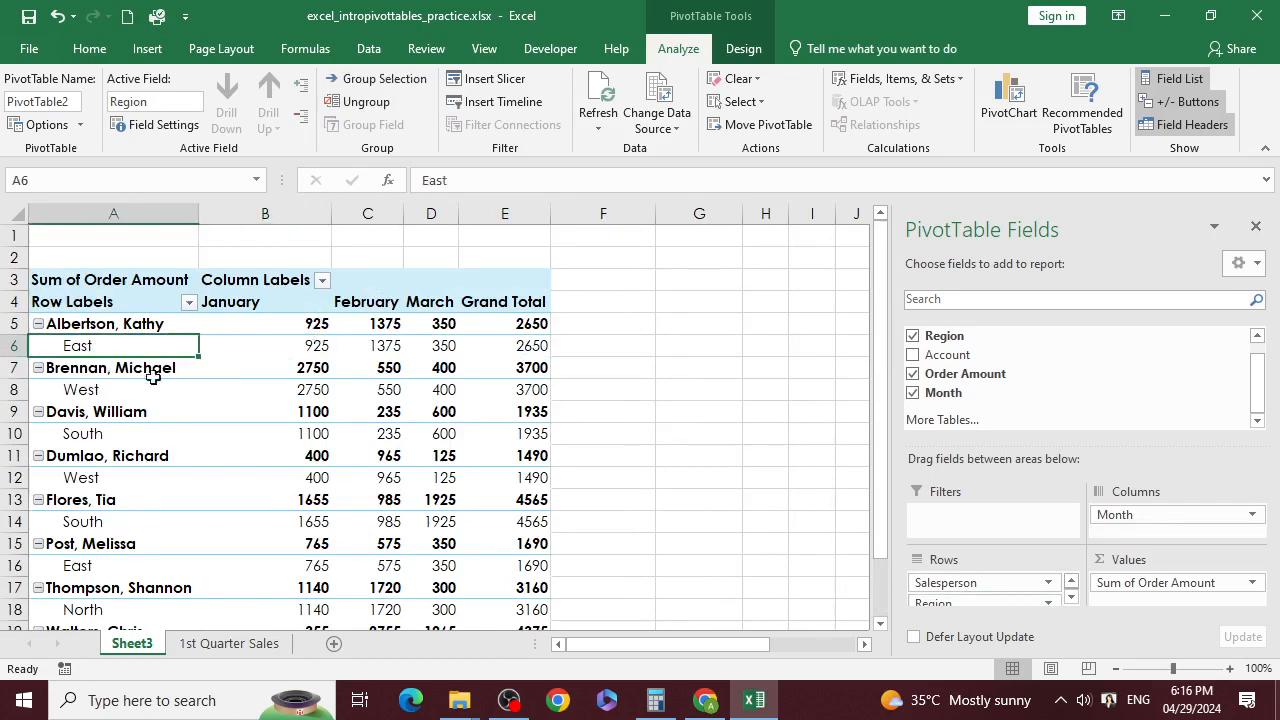
scroll(160, 438, "down", 2)
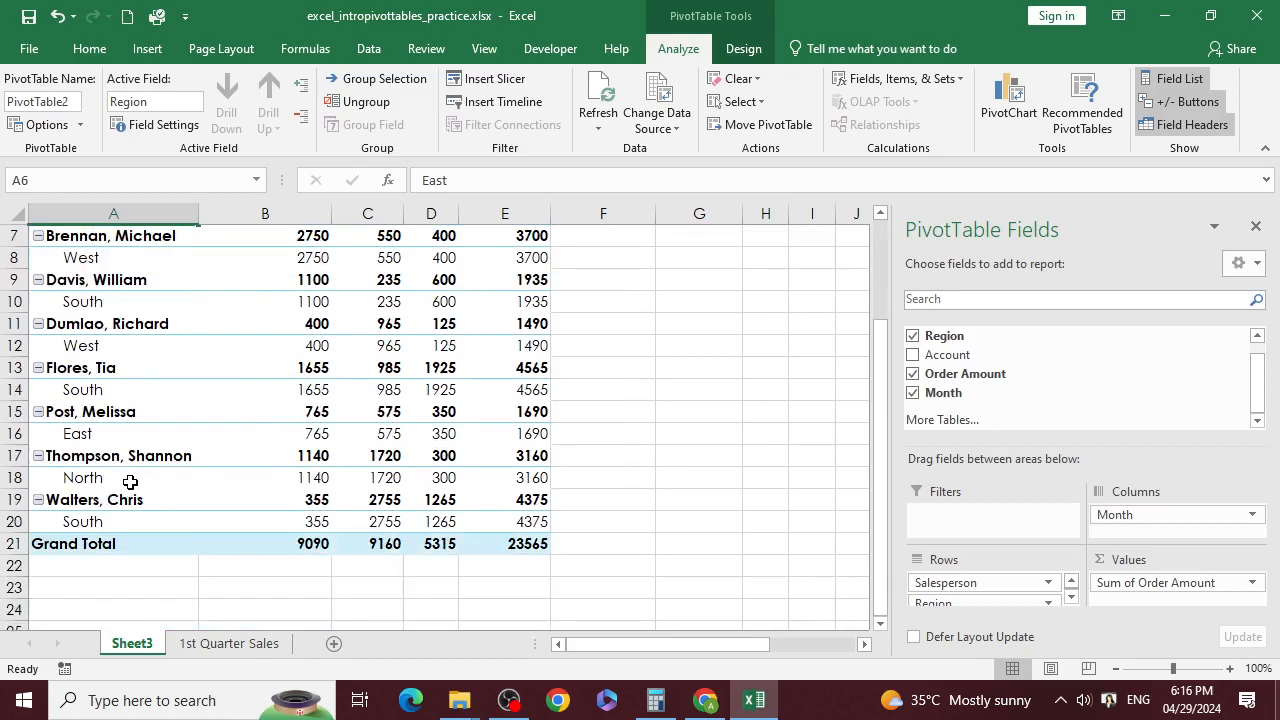
scroll(132, 483, "up", 2)
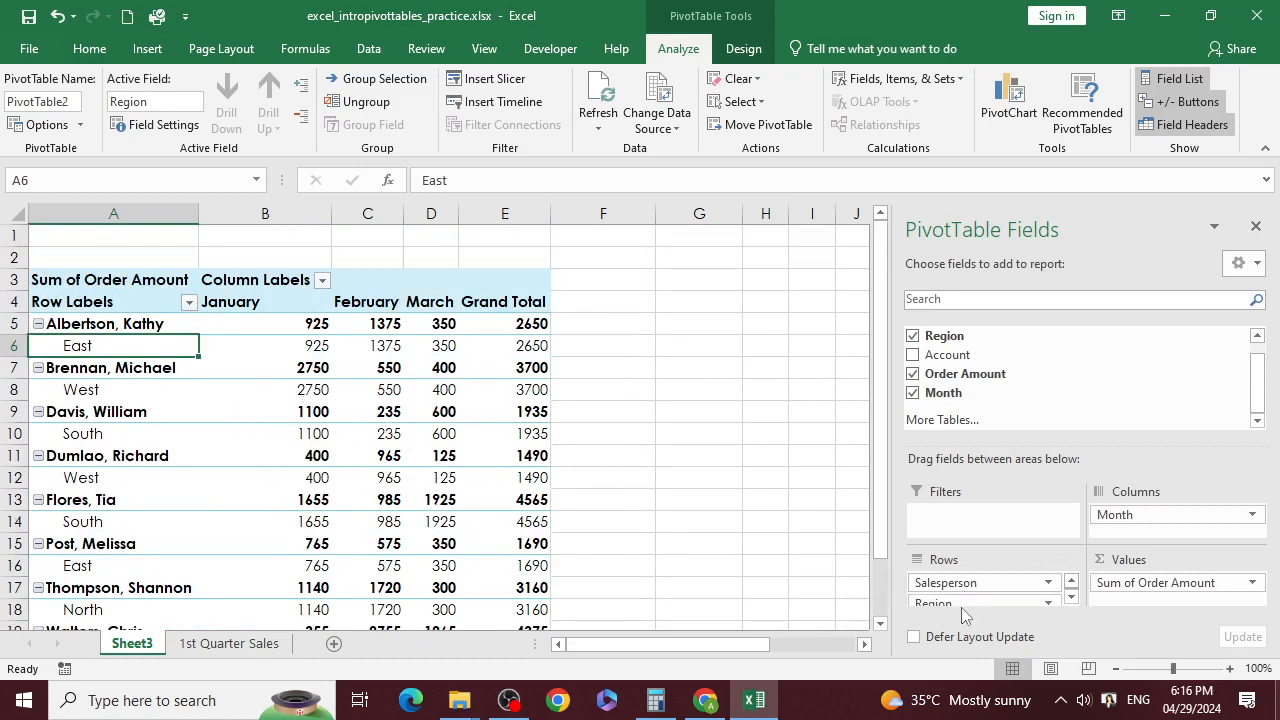
left_click_drag(975, 603, 1000, 538)
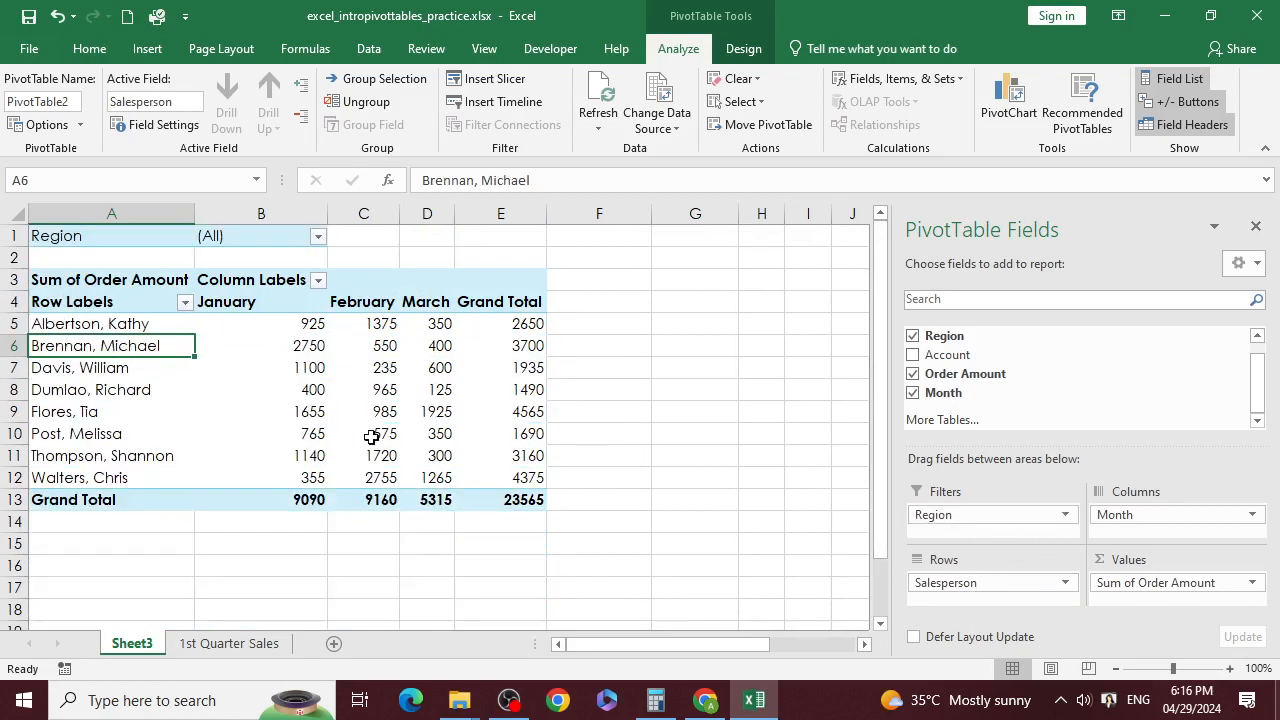
left_click(432, 382)
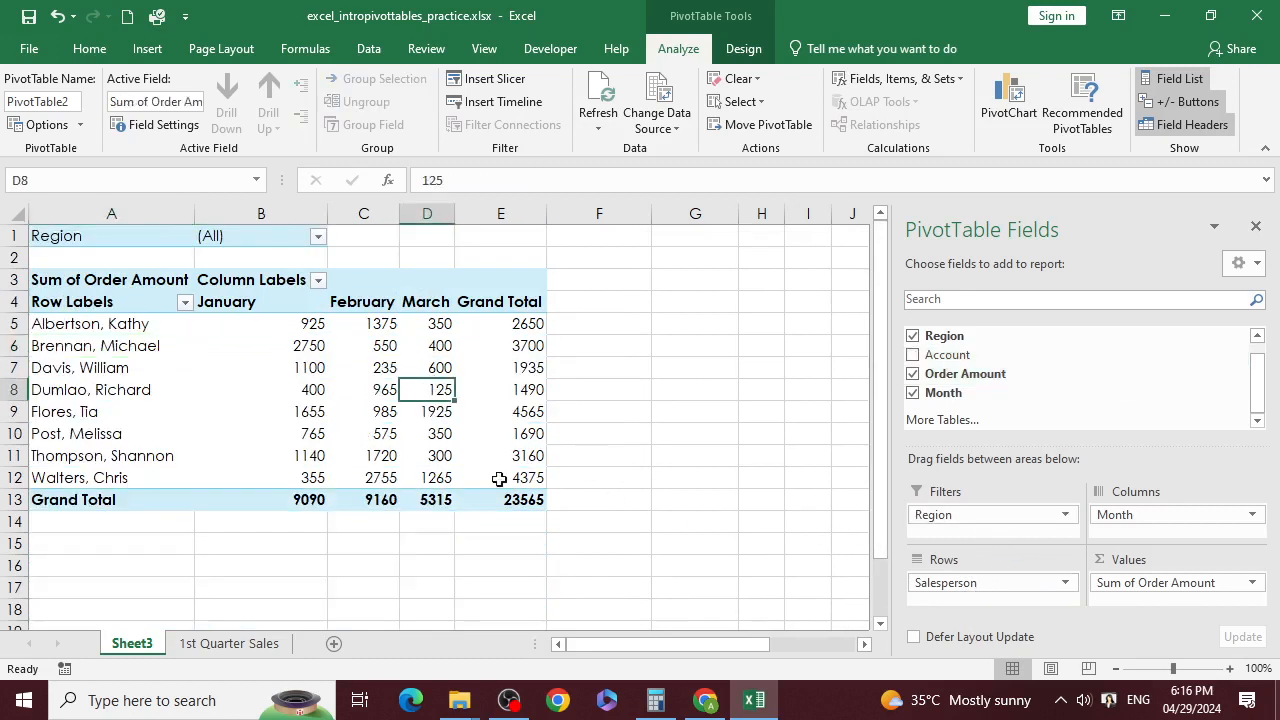
left_click(1240, 266)
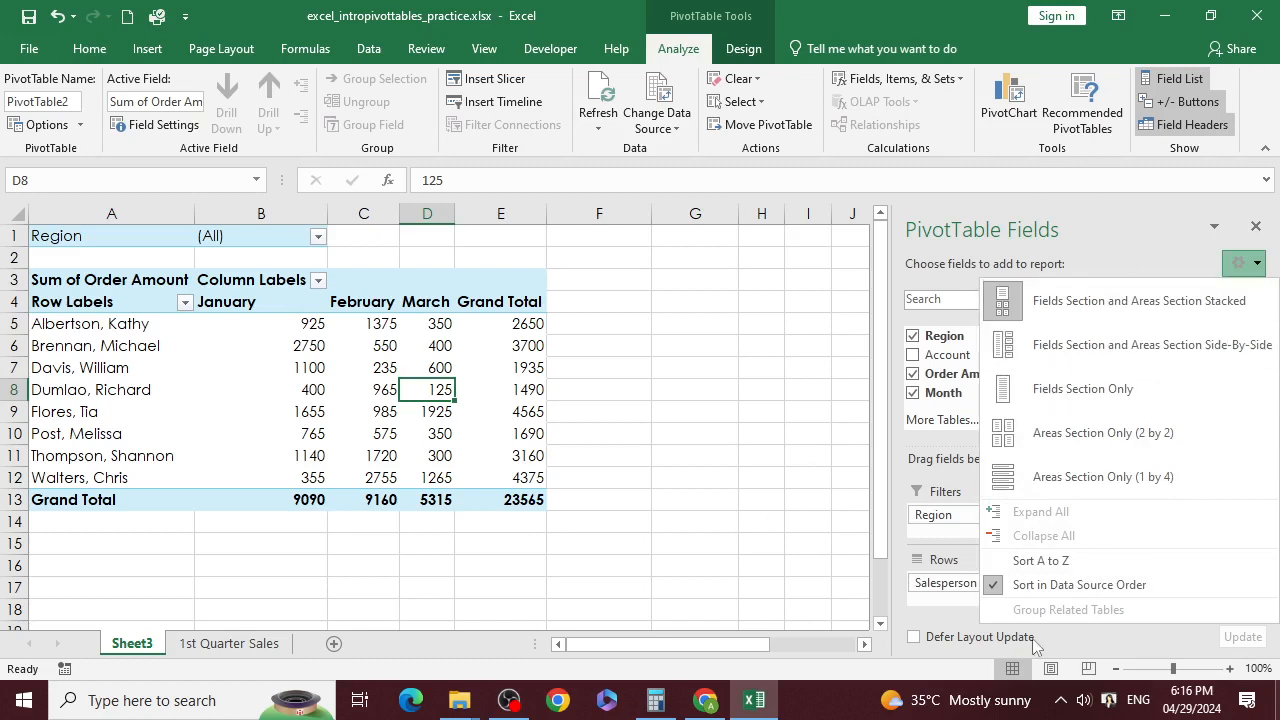
left_click(1075, 340)
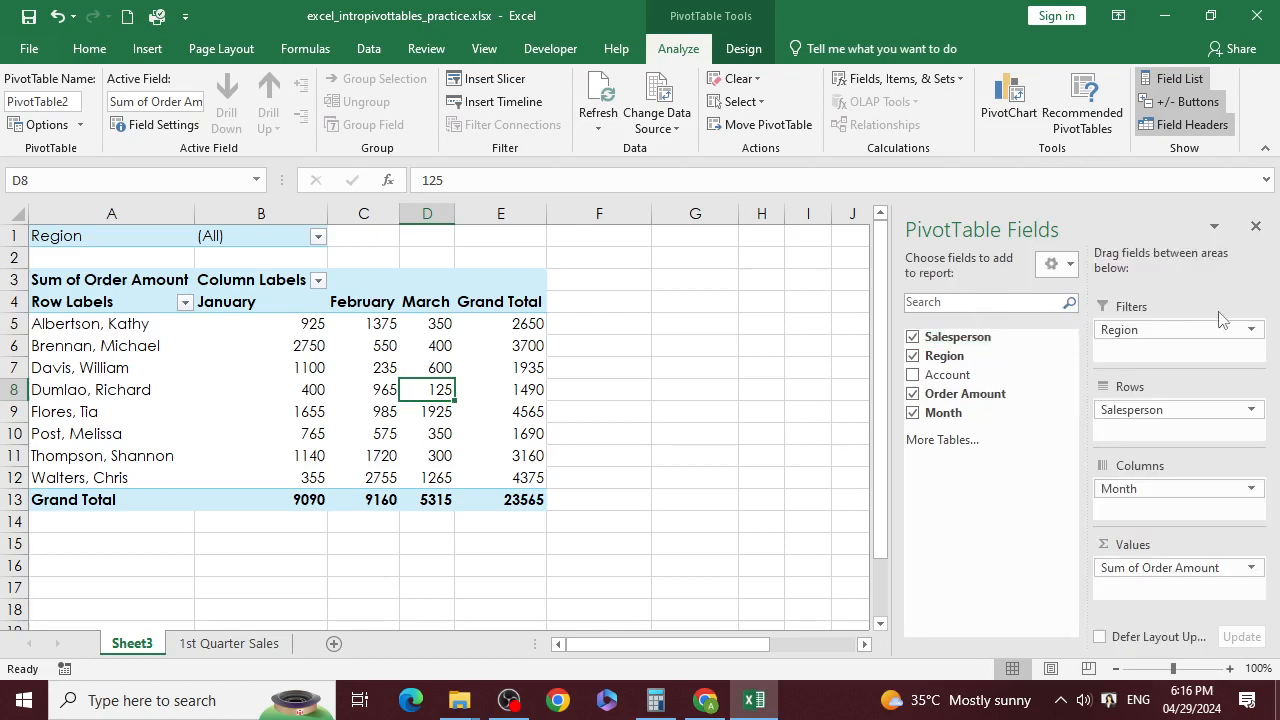
left_click(1058, 264)
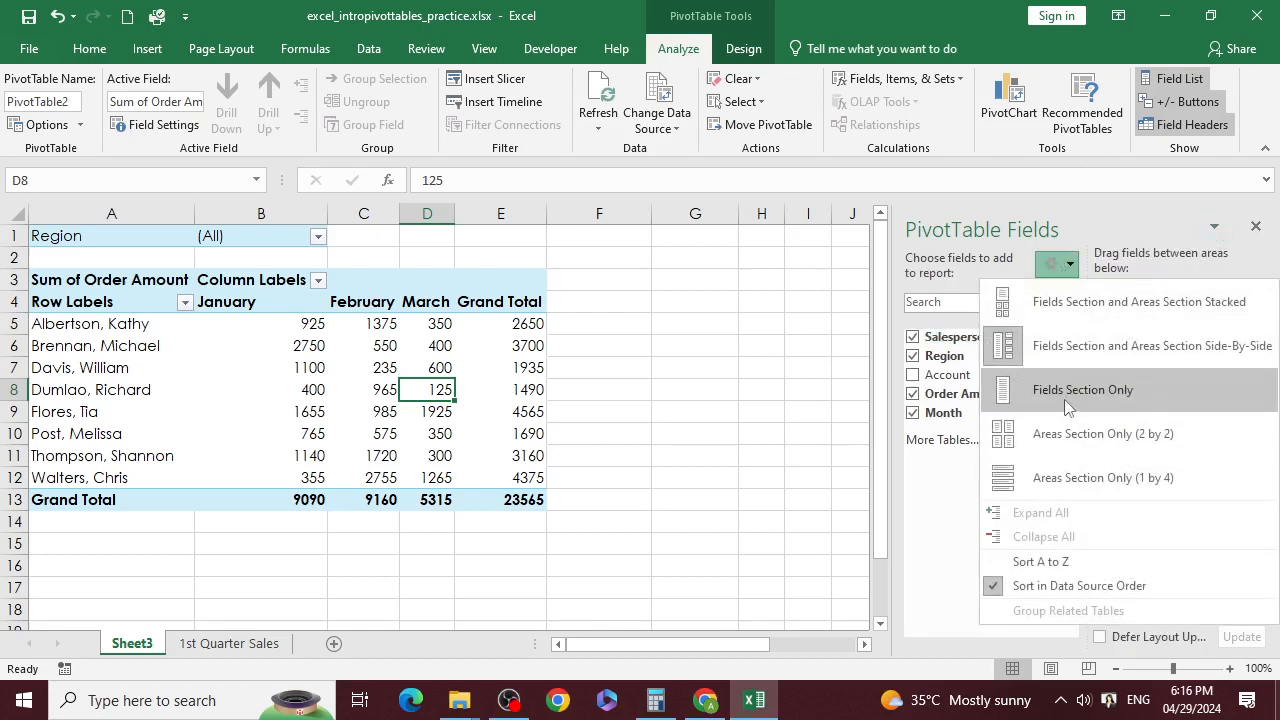
left_click(1064, 392)
left_click(1243, 263)
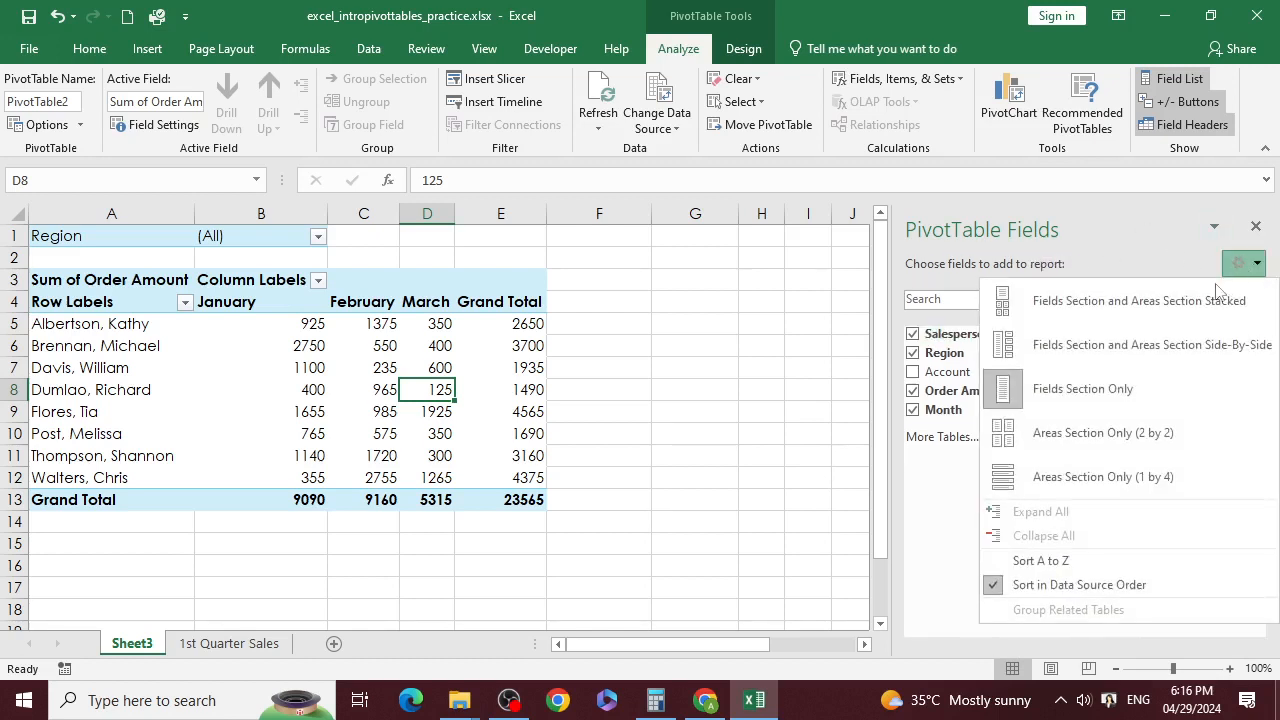
left_click(1070, 302)
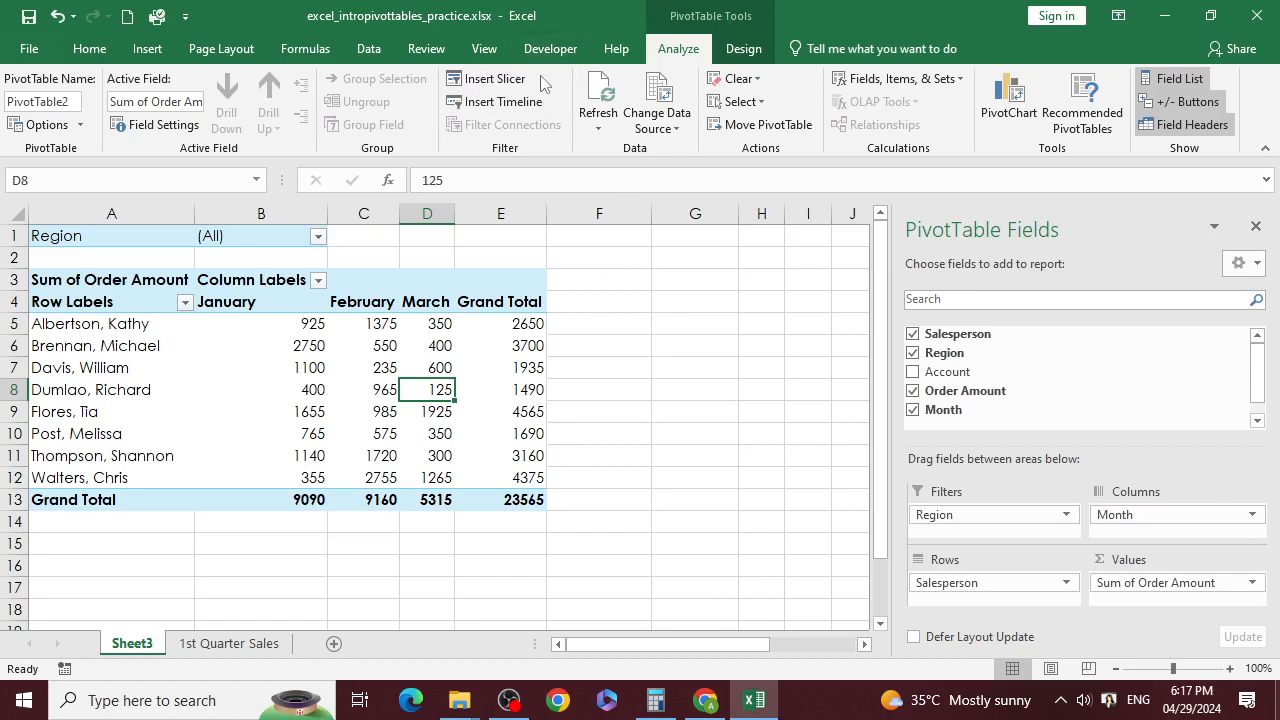
Step: Insert a Salesperson slicer listing all eight salespeople
left_click(507, 87)
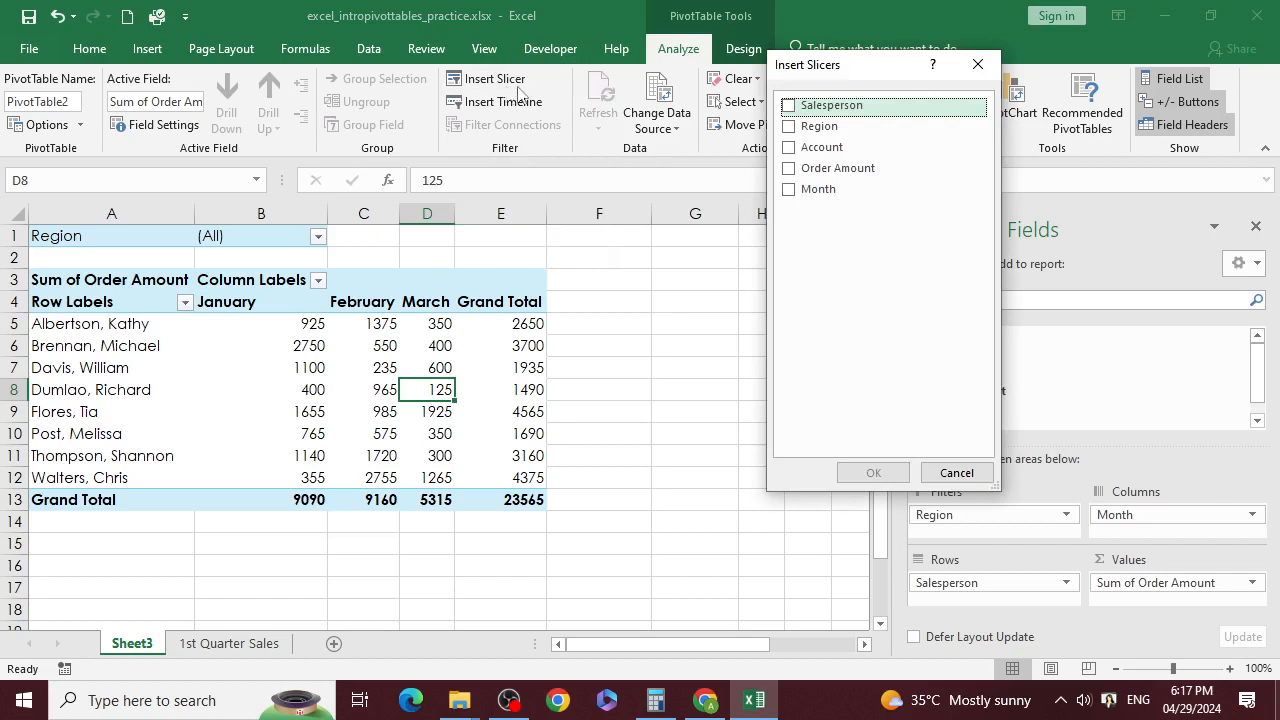
left_click(788, 105)
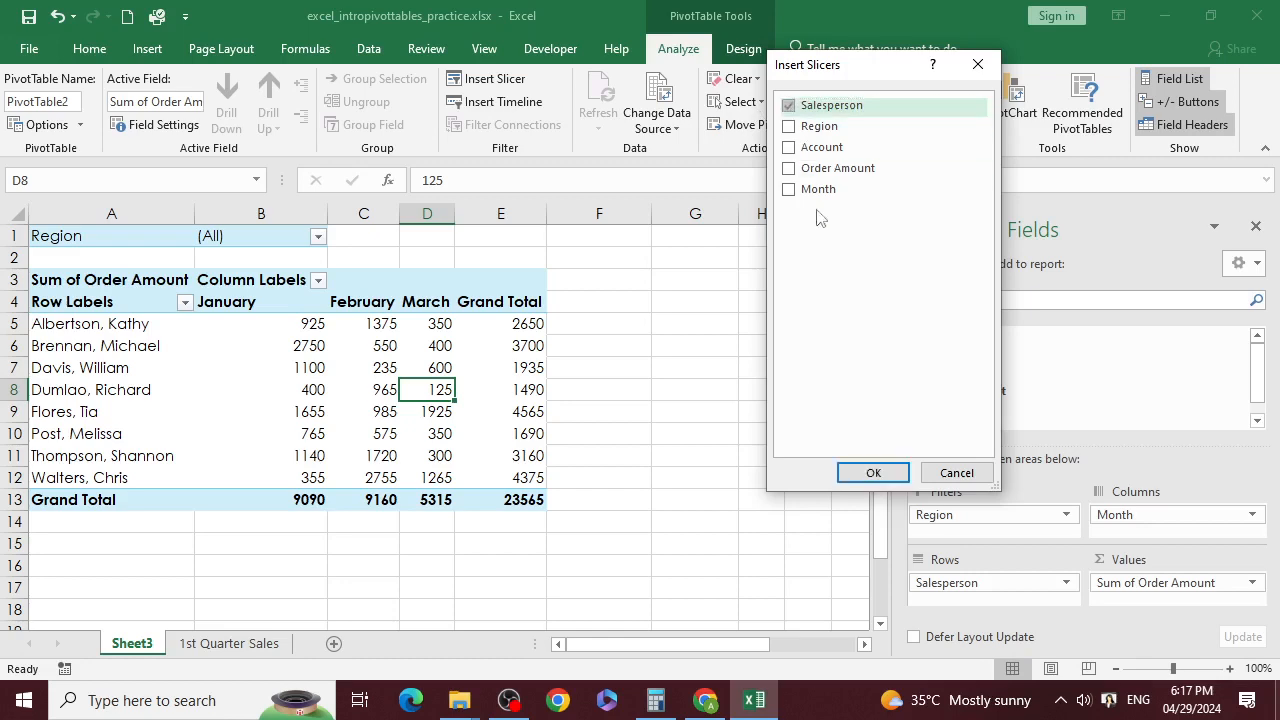
left_click(887, 474)
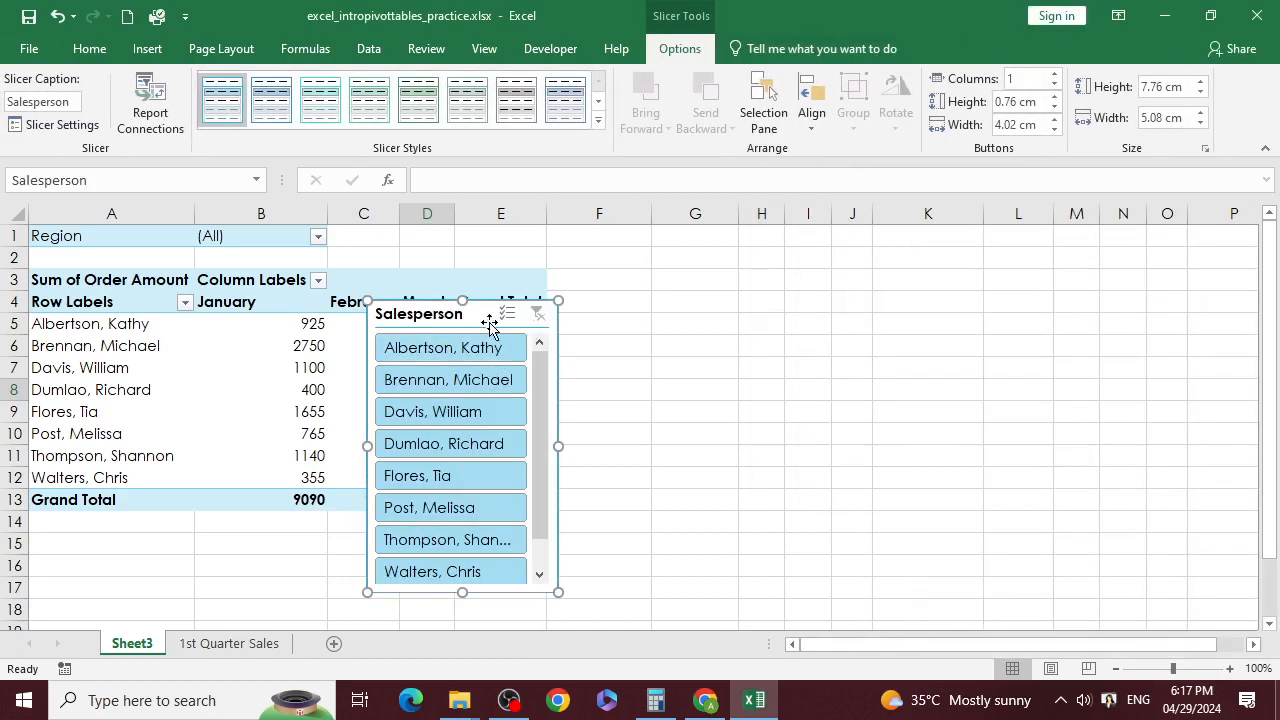
Step: Move the Salesperson slicer to column G and filter by each salesperson in turn
left_click_drag(489, 321, 775, 271)
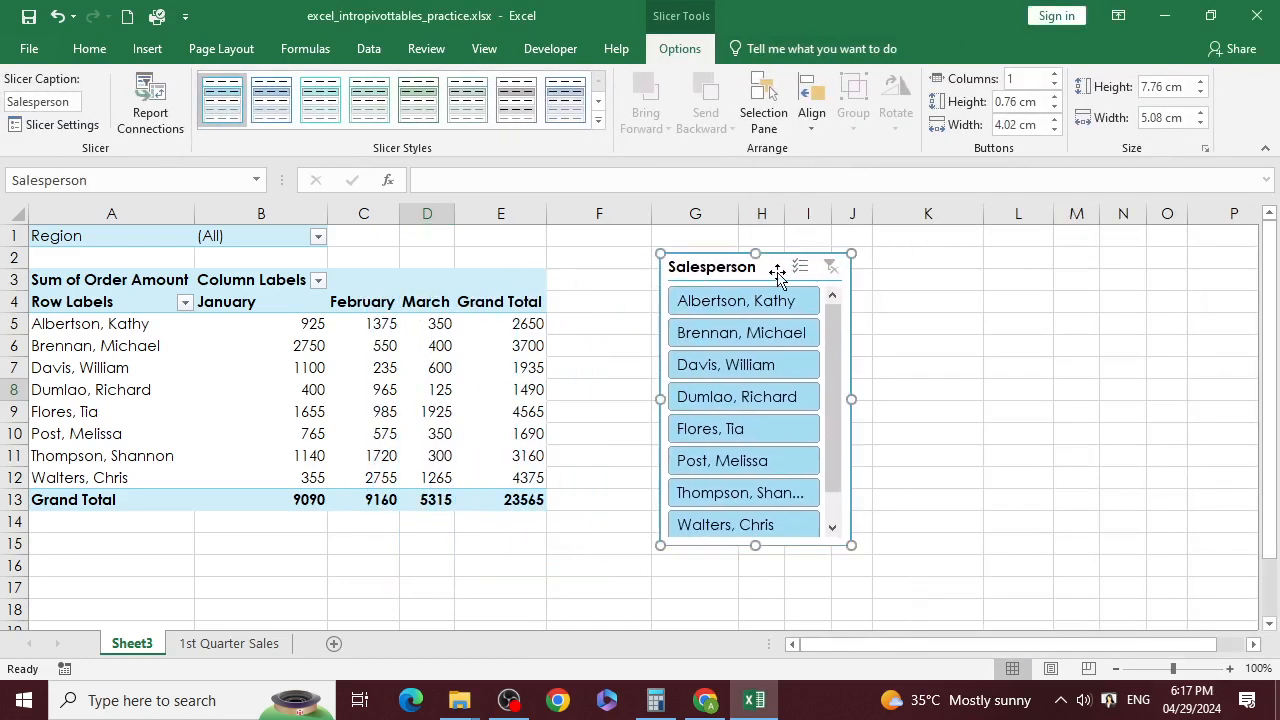
left_click(753, 303)
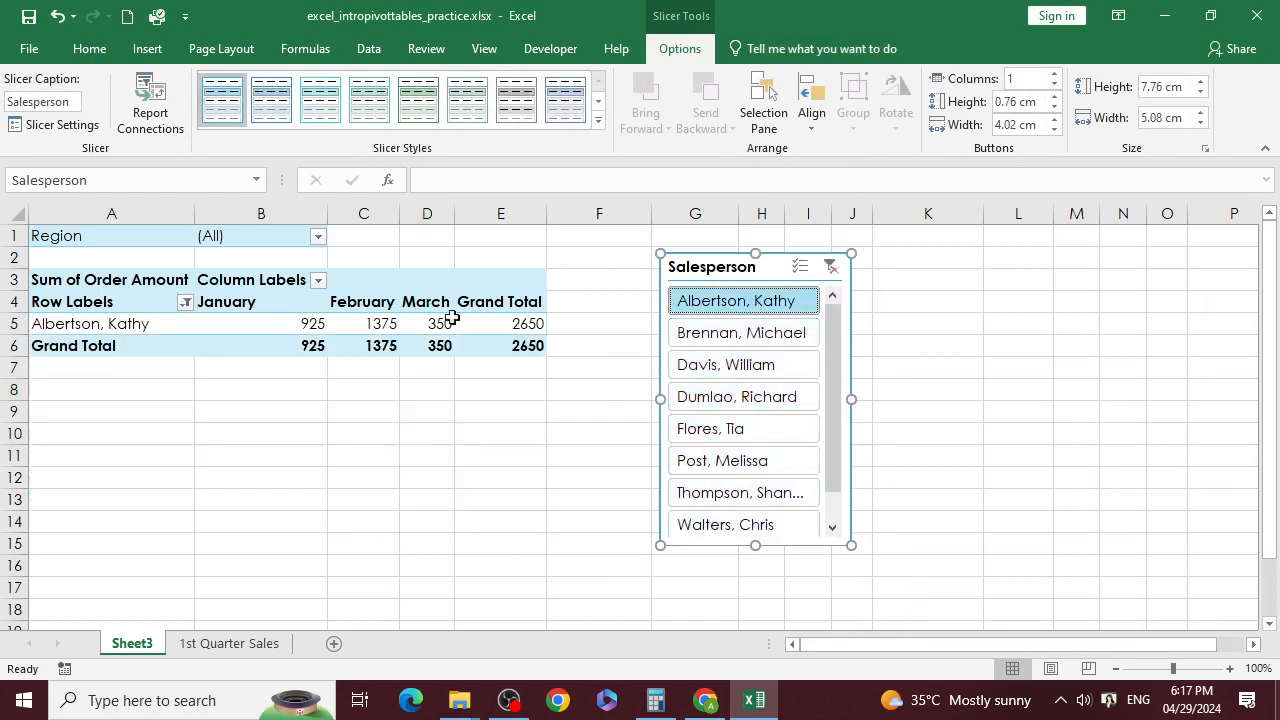
left_click(785, 340)
left_click(710, 370)
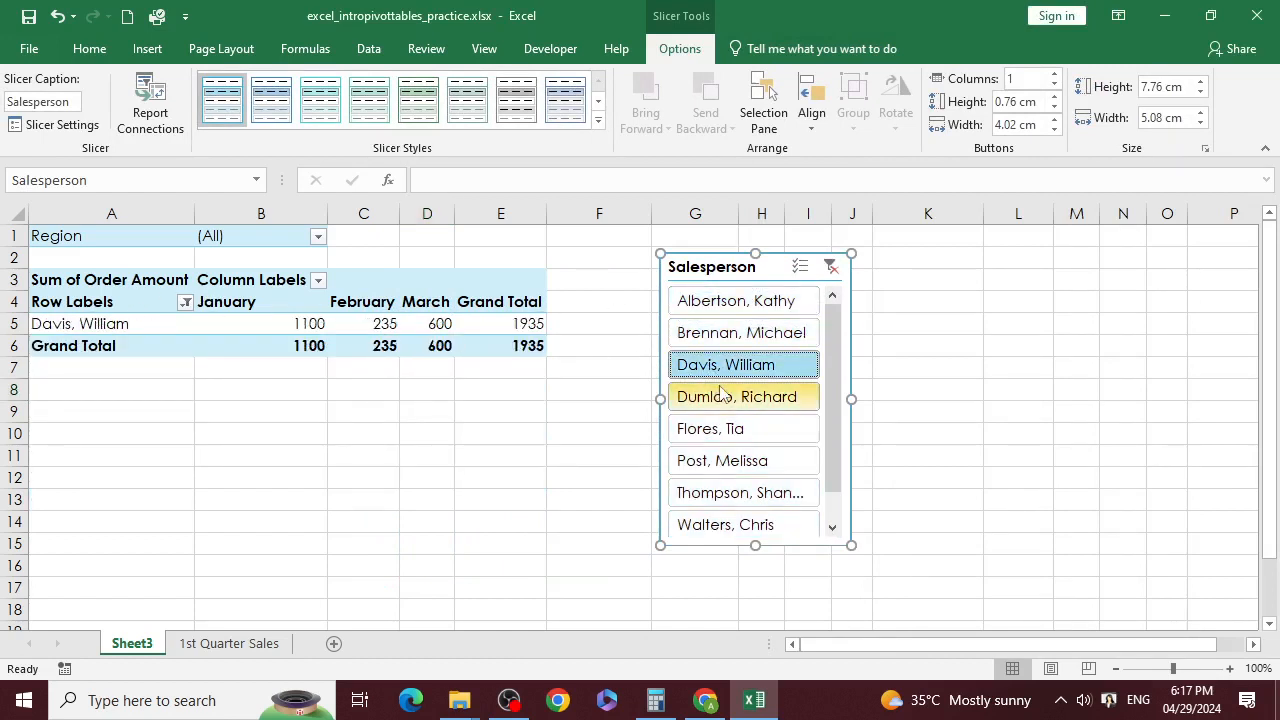
left_click(722, 395)
left_click(730, 428)
left_click(735, 460)
left_click(742, 492)
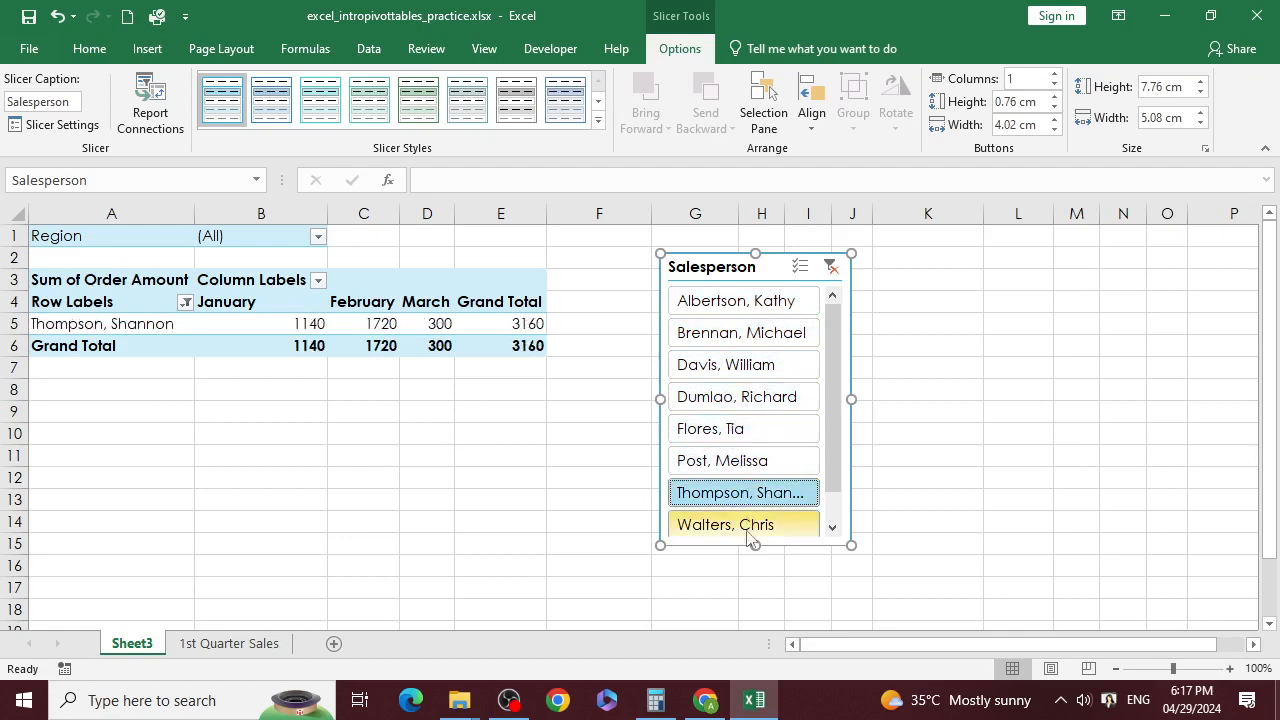
left_click(750, 527)
left_click(760, 428)
scroll(778, 420, "down", 1)
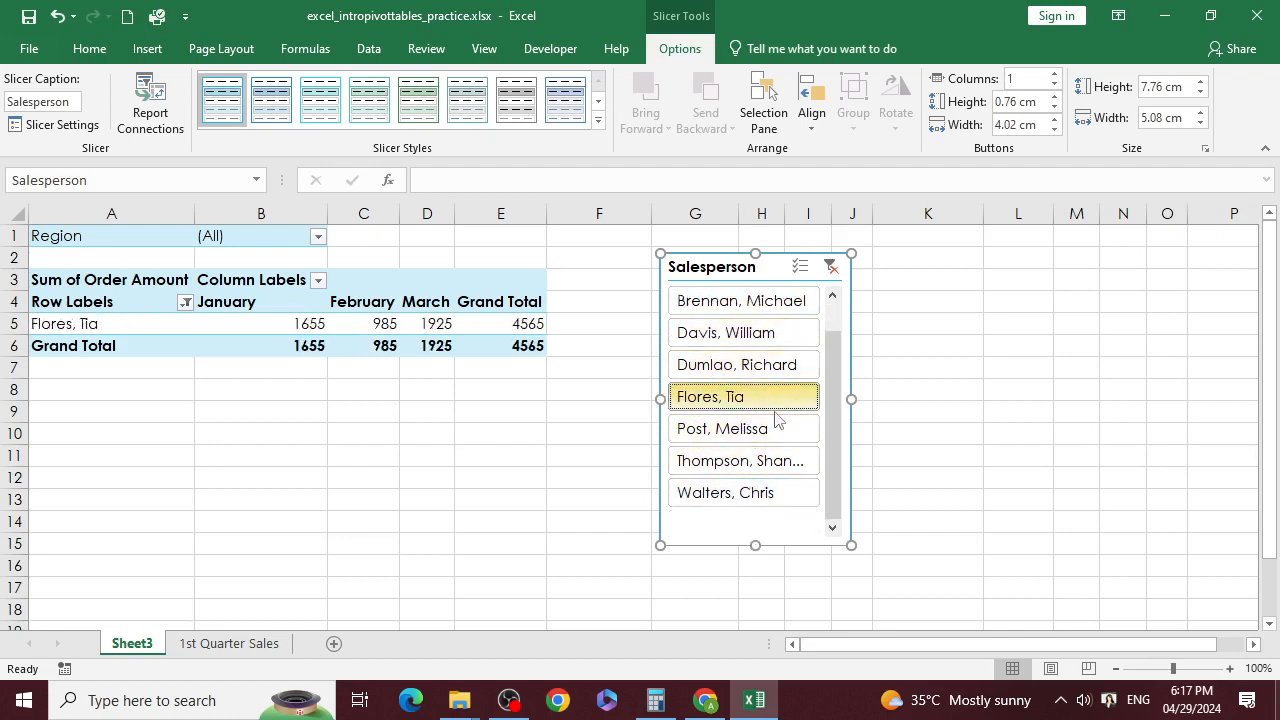
scroll(778, 420, "up", 1)
Step: Filter to the first five salespeople, Albertson through Flores, then delete the slicer
left_click(778, 310)
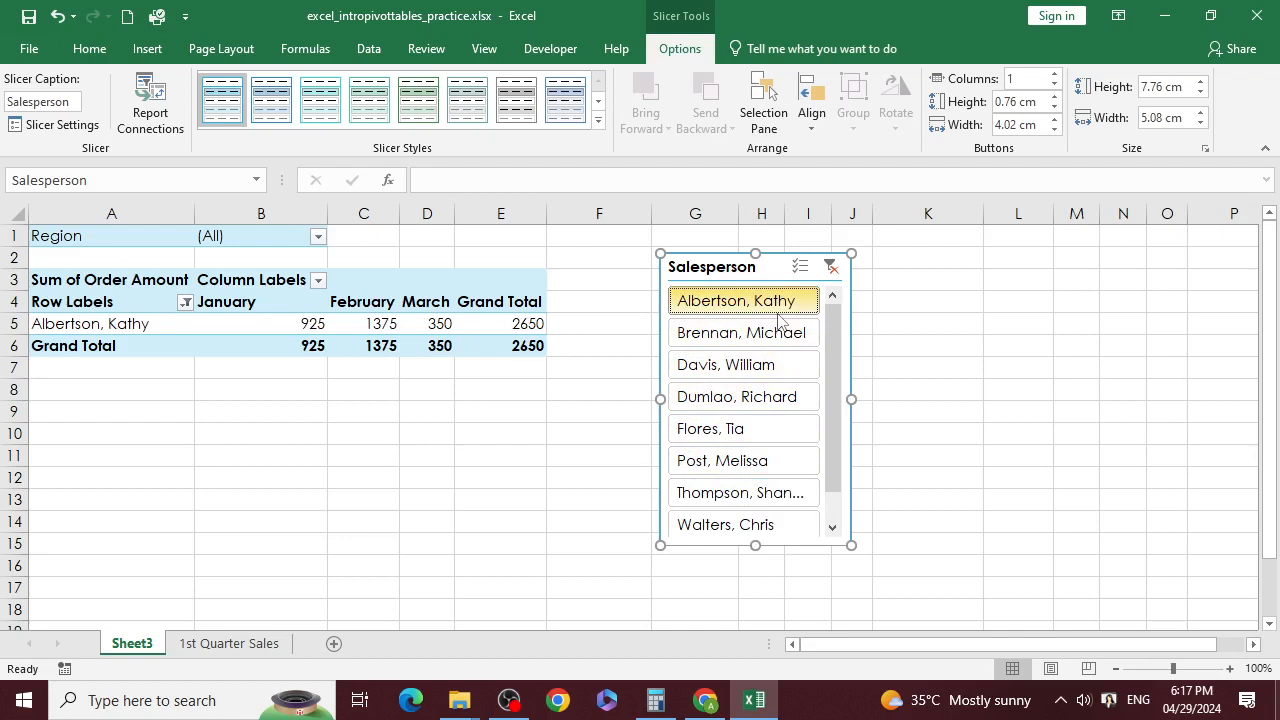
left_click(772, 336)
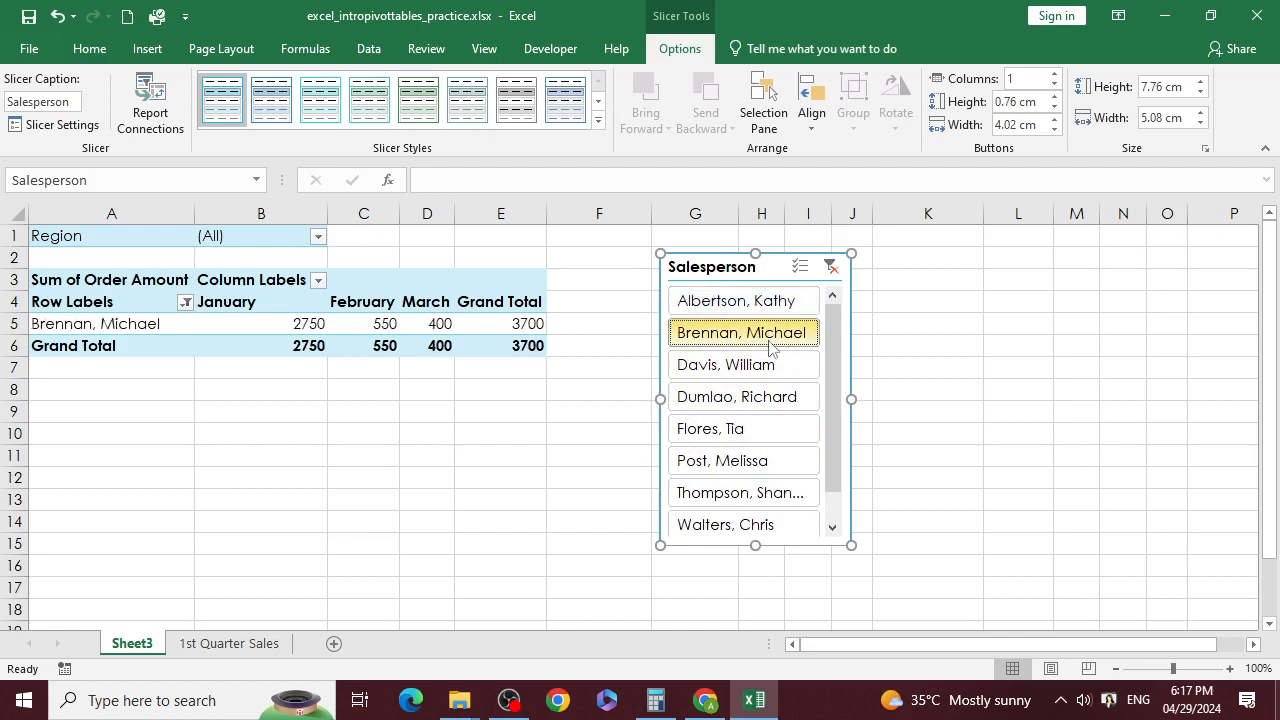
left_click(775, 303)
left_click_drag(792, 312, 791, 431)
left_click(781, 367)
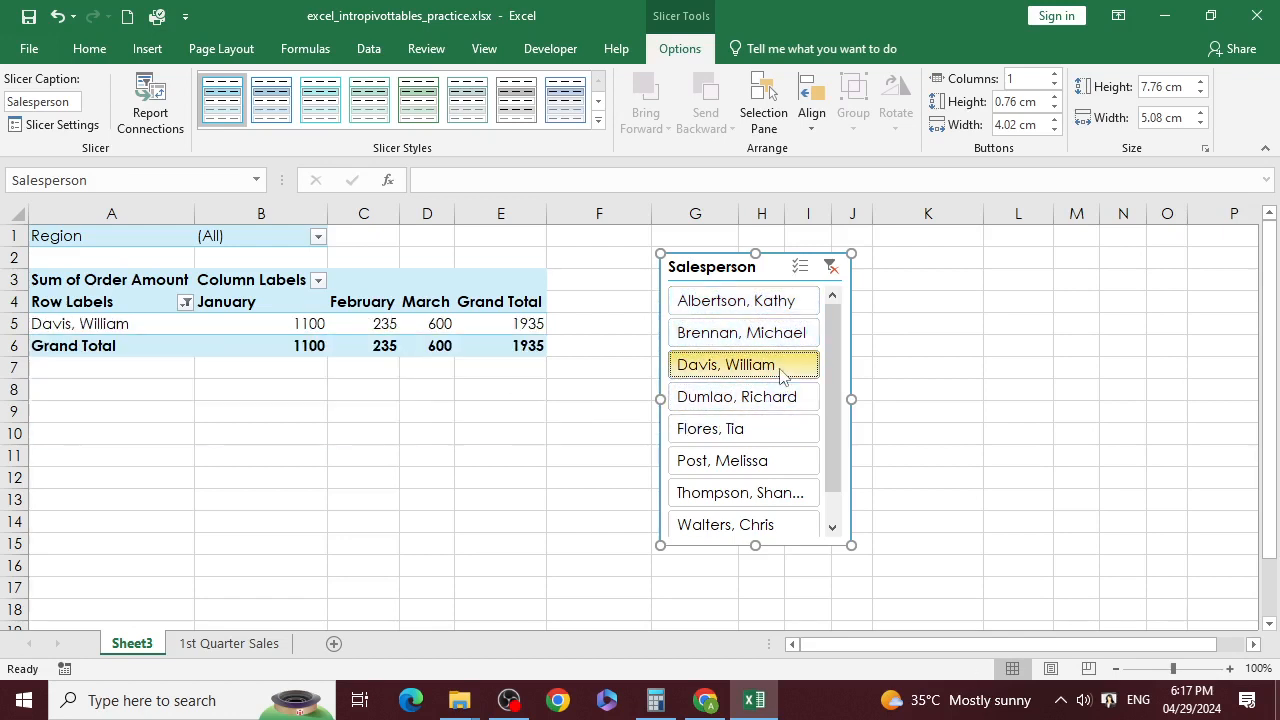
left_click(785, 303)
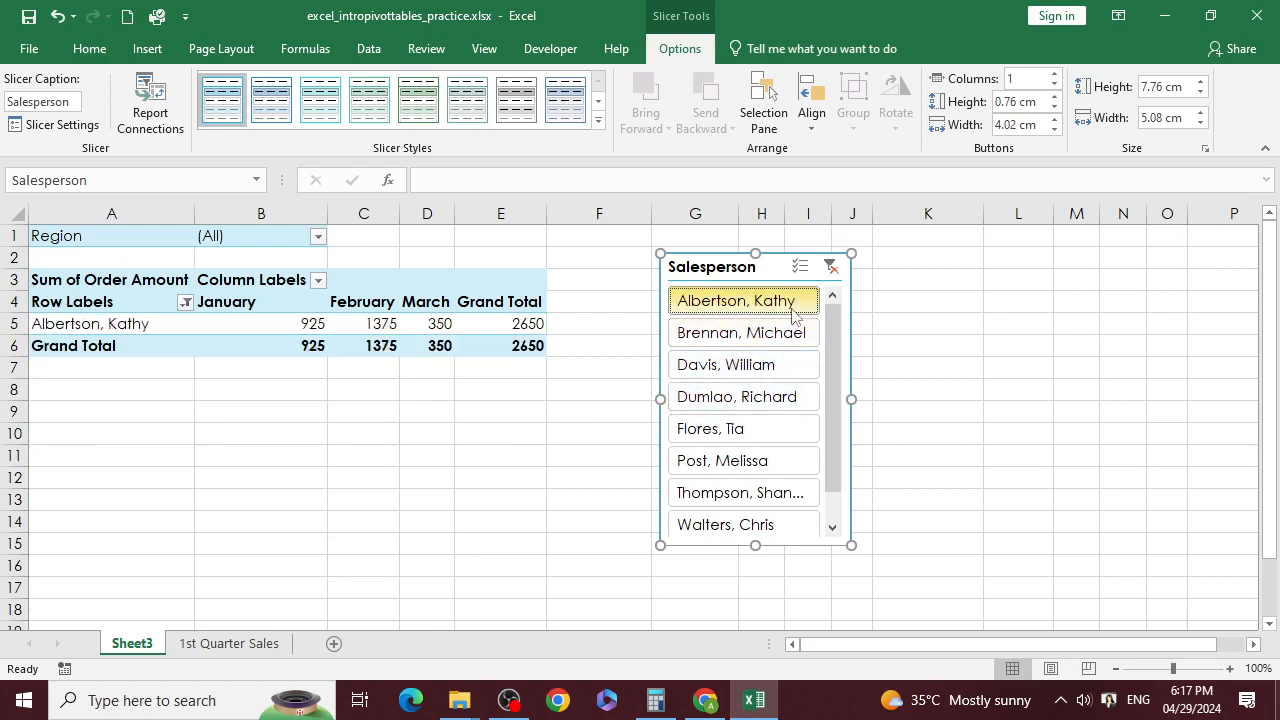
left_click(785, 334, "ctrl")
left_click_drag(787, 357, 777, 430)
left_click(777, 430)
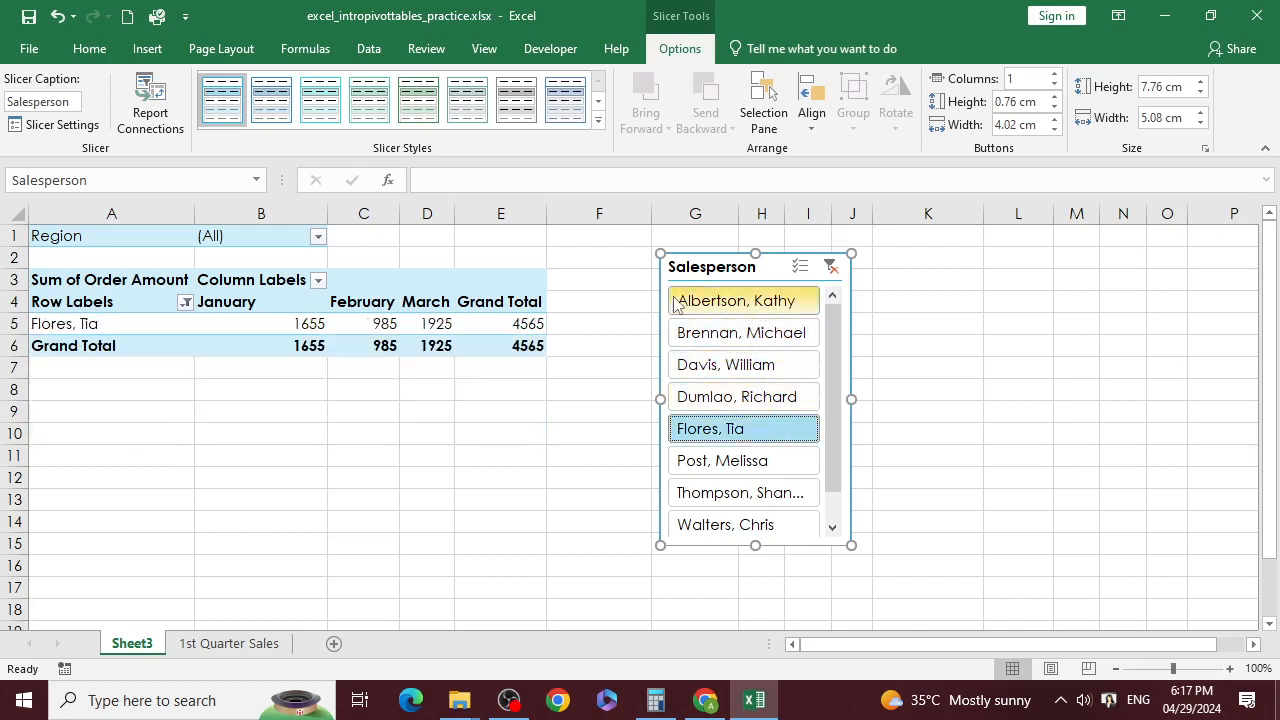
left_click_drag(672, 305, 778, 424)
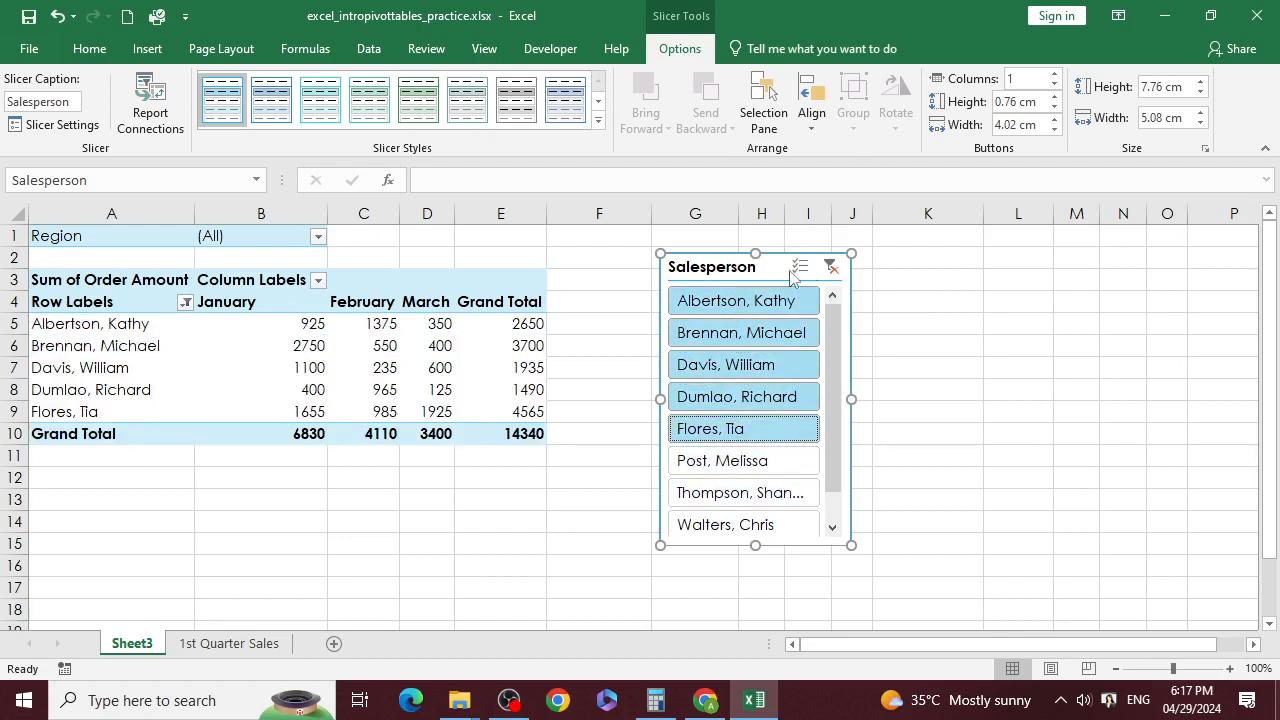
left_click(770, 267)
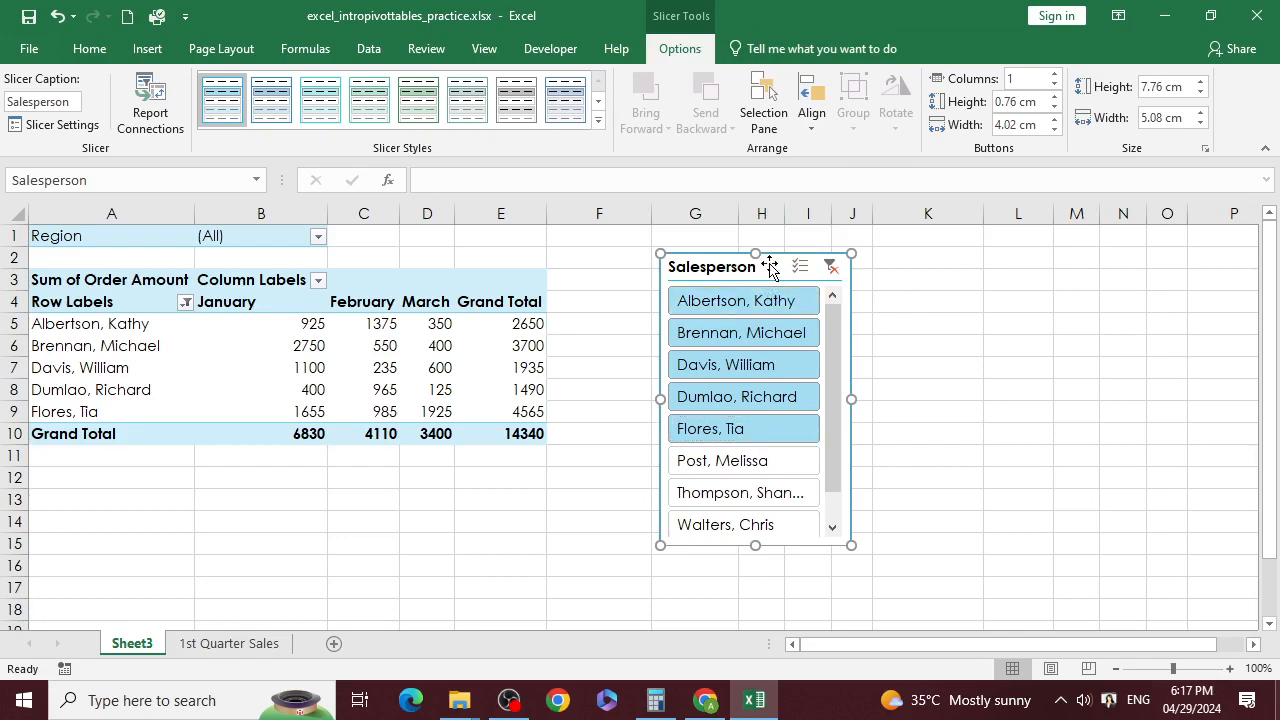
key("Delete")
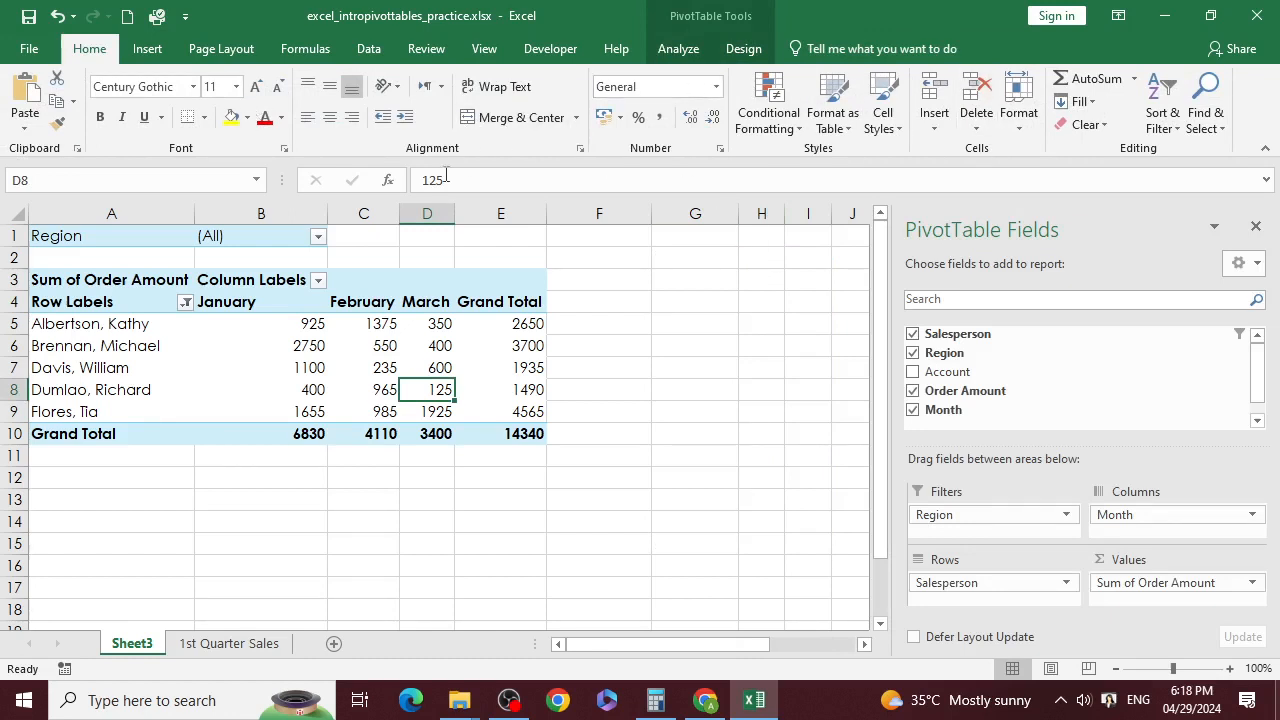
Step: Insert Salesperson and Month slicers for the PivotTable and move them off the table
left_click(726, 399)
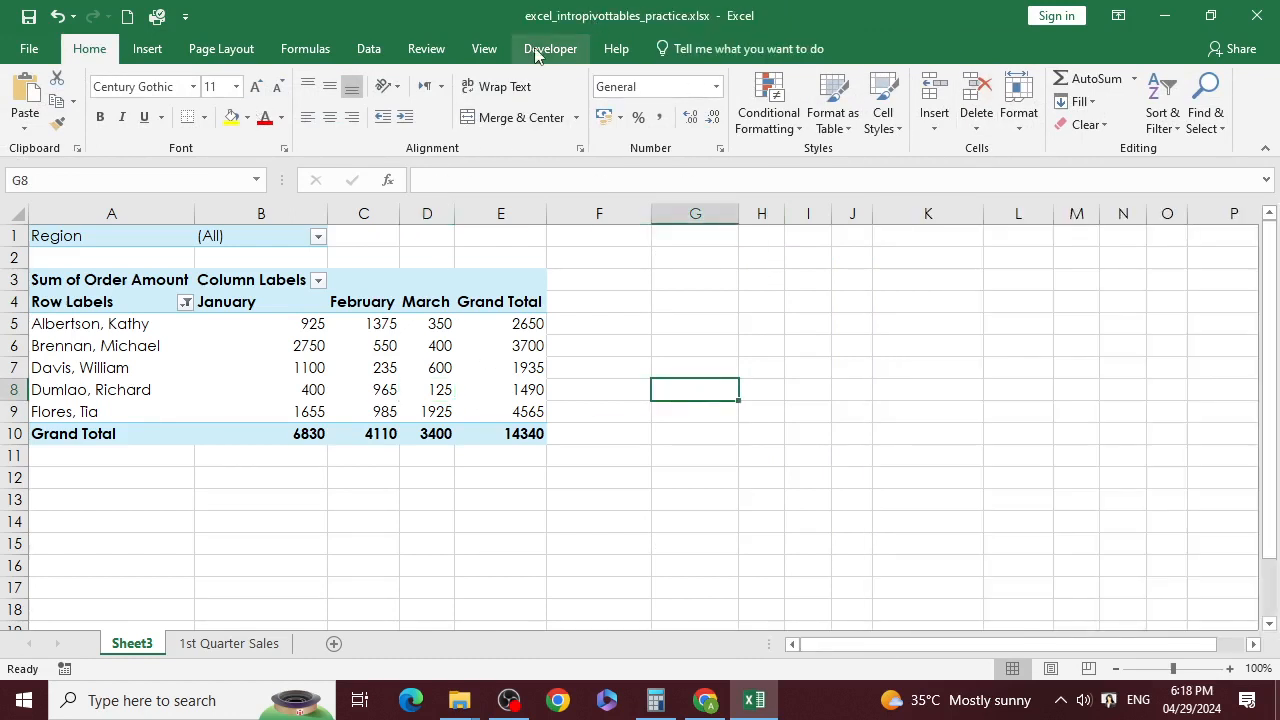
left_click(381, 327)
left_click(680, 49)
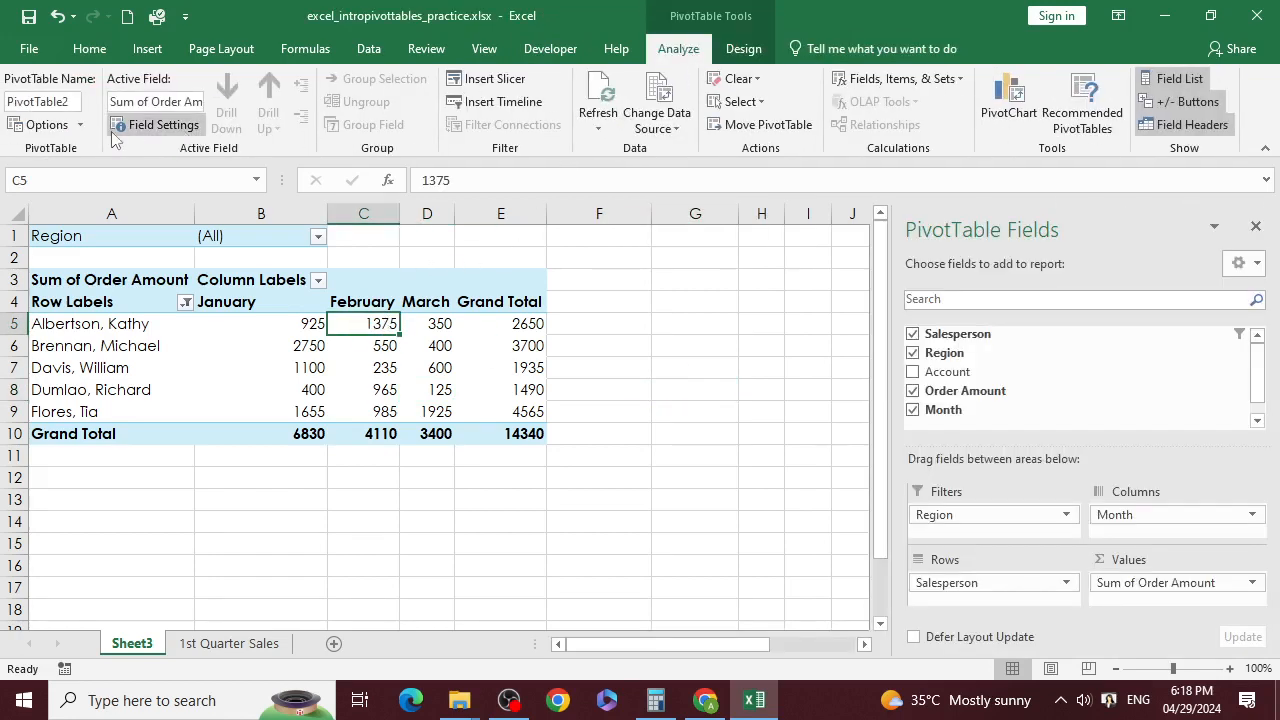
left_click(490, 82)
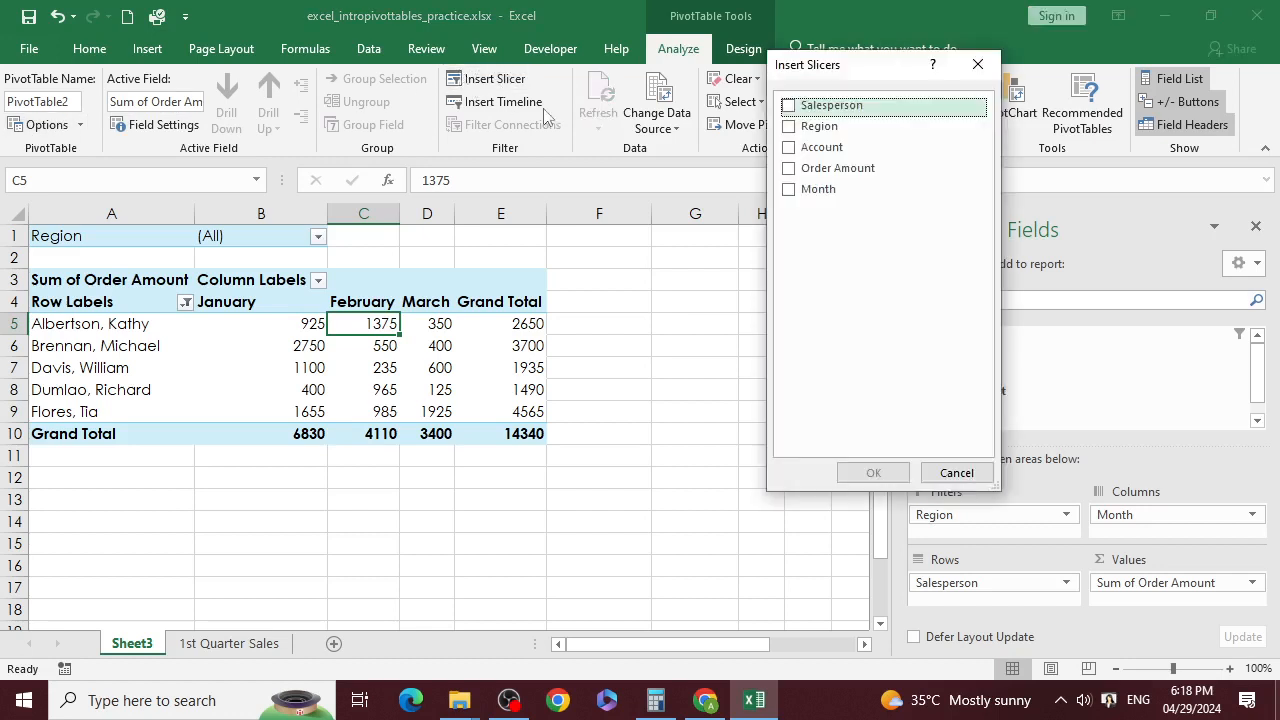
left_click(788, 105)
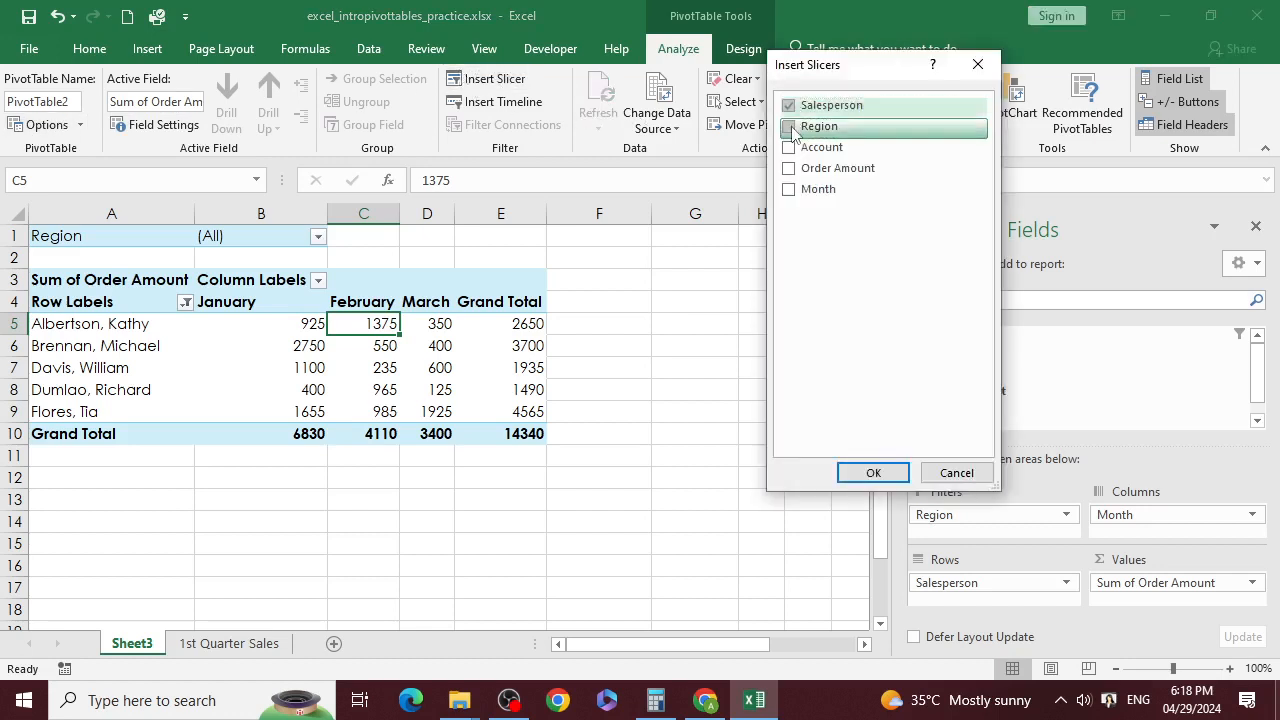
left_click(789, 189)
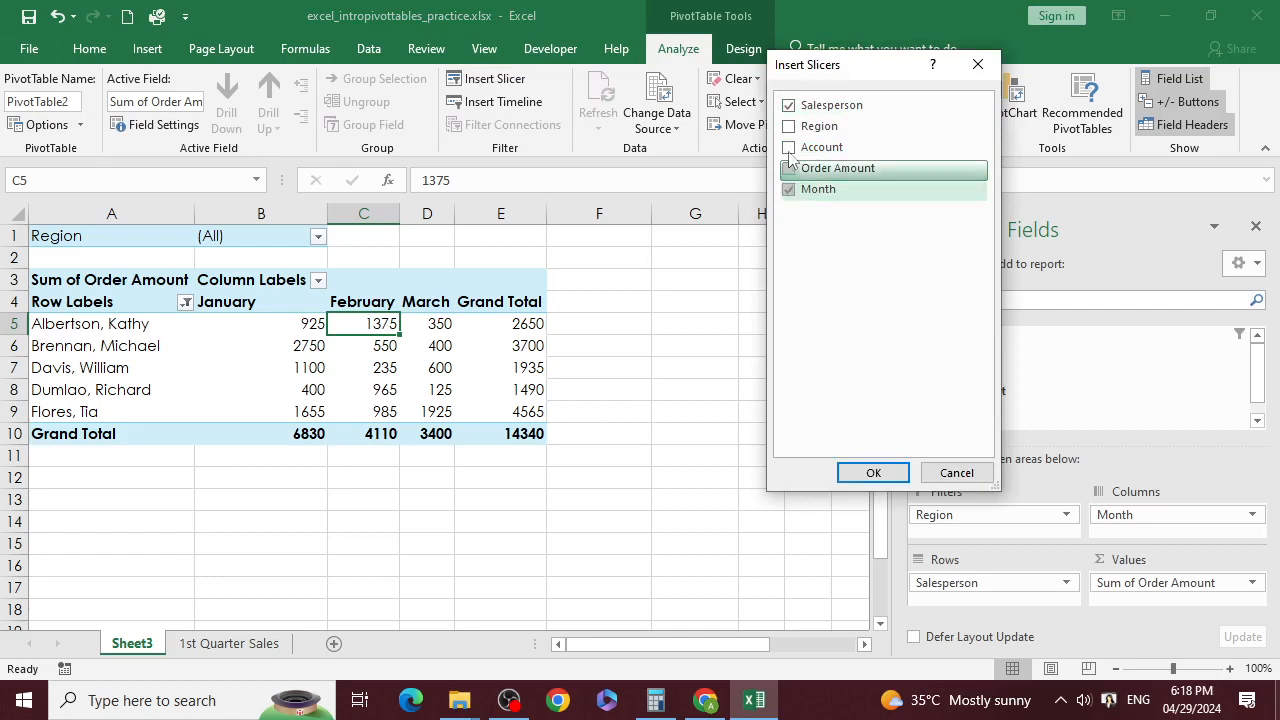
left_click(873, 473)
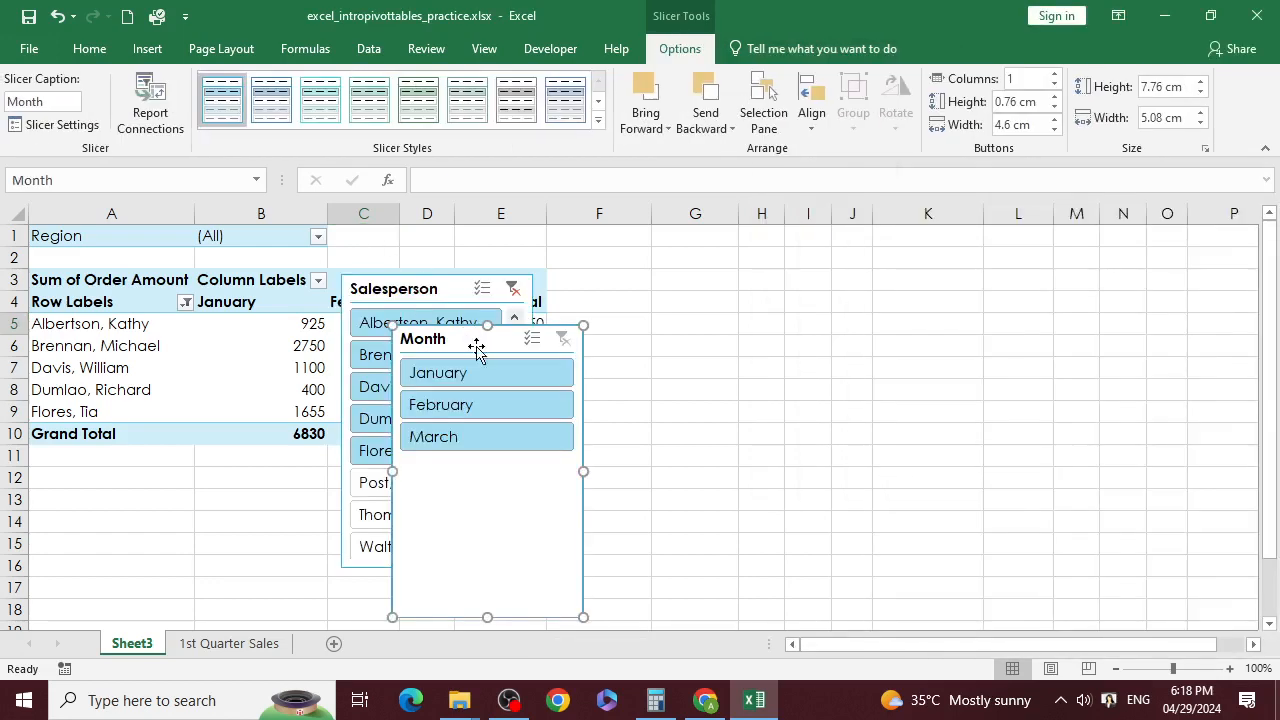
left_click_drag(477, 345, 850, 278)
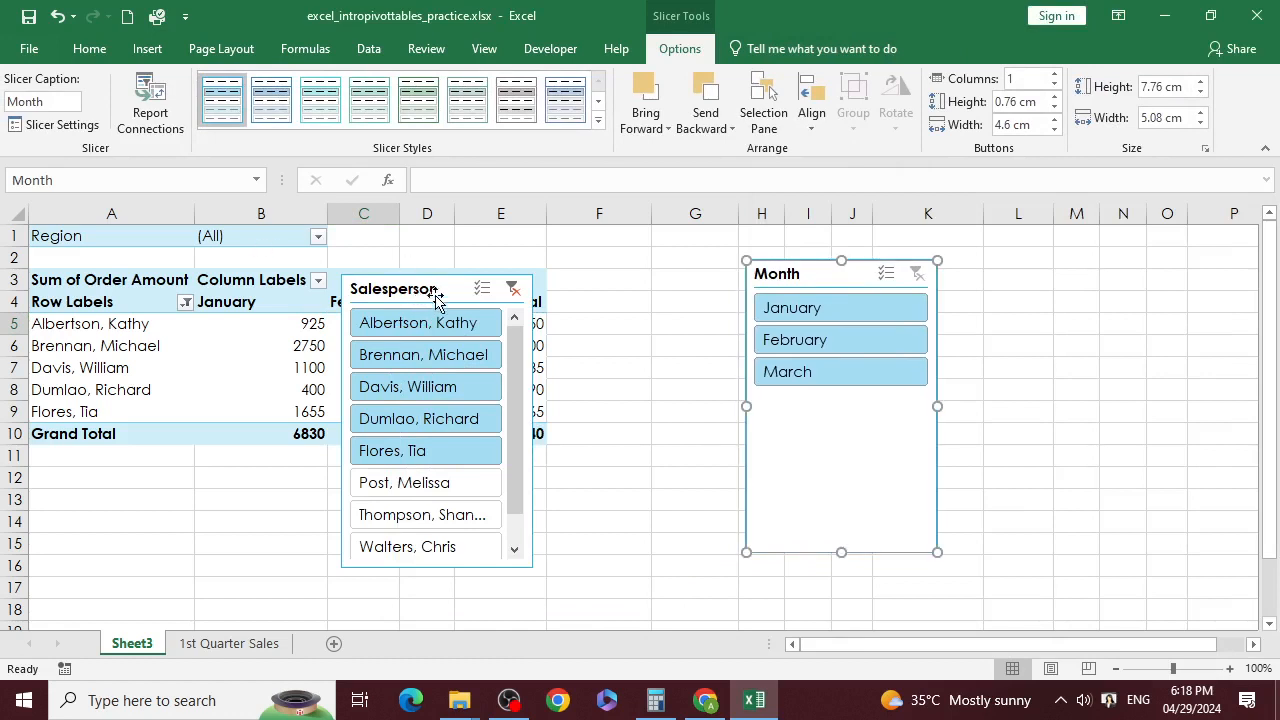
left_click_drag(452, 291, 594, 255)
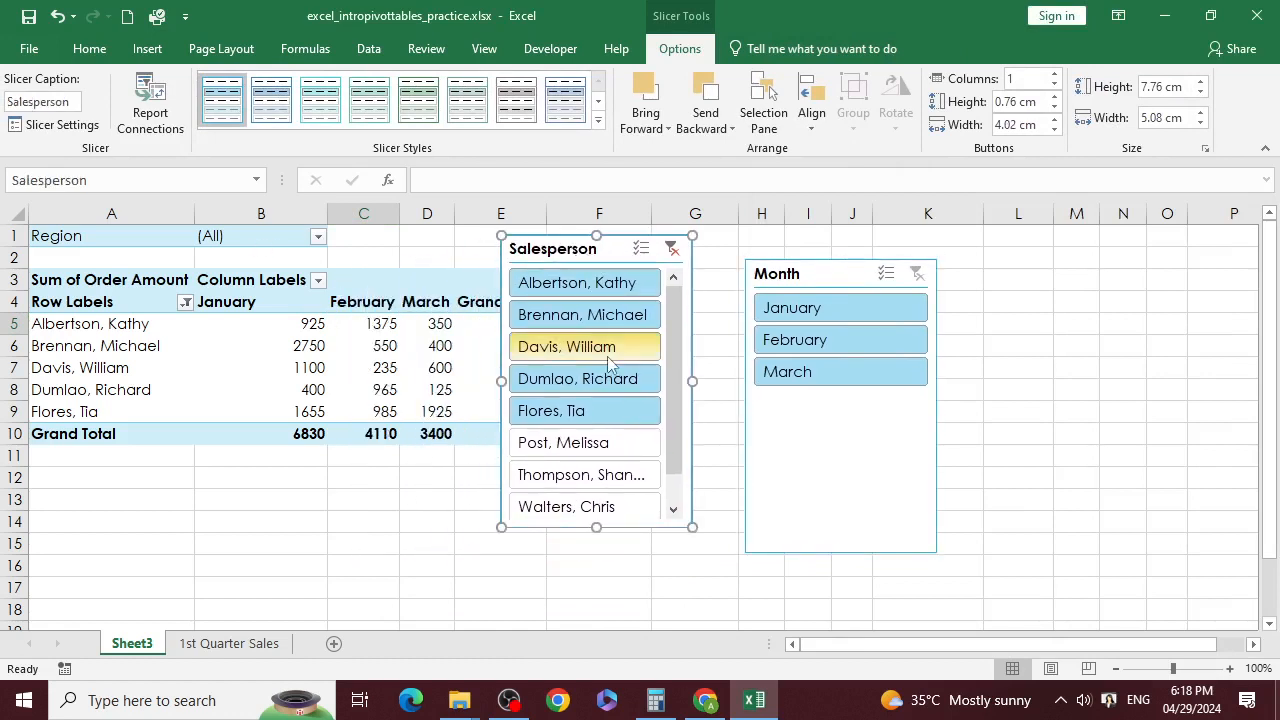
Step: Filter the slicers to the first three salespeople across January to March, totalling 8285
left_click(570, 410)
left_click_drag(566, 298, 575, 350)
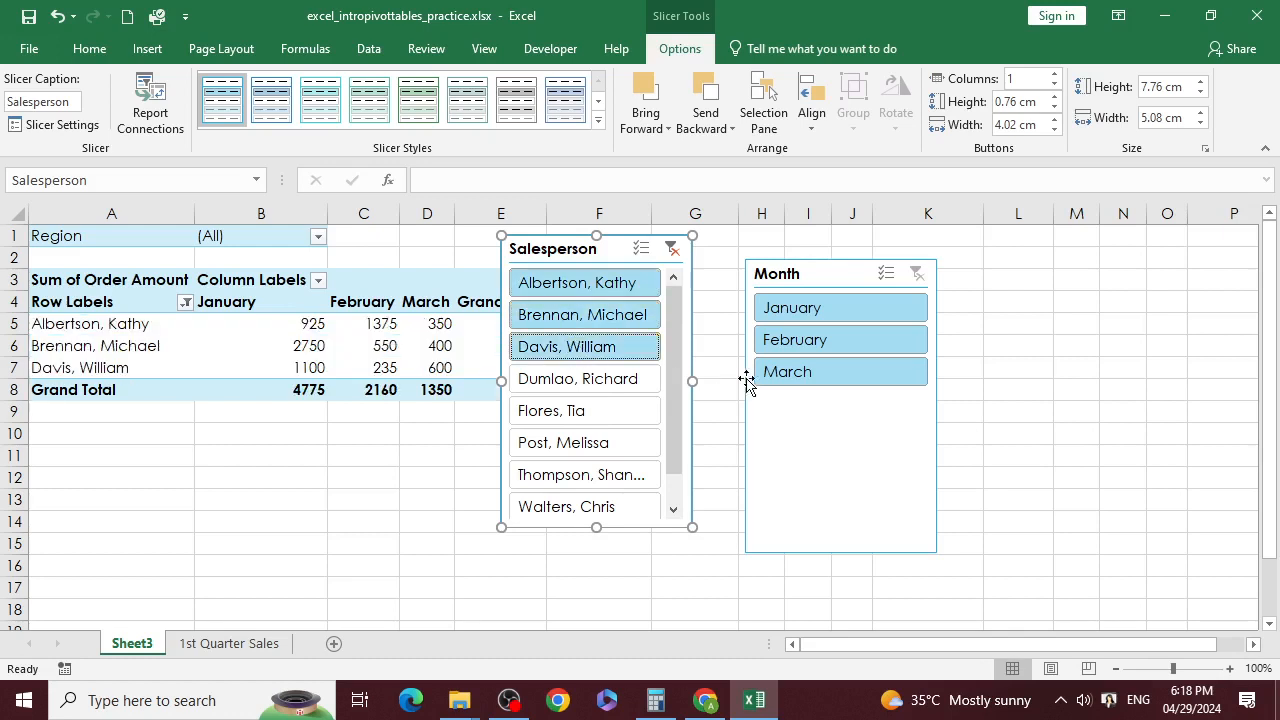
left_click(814, 340, "ctrl")
left_click(817, 378, "ctrl")
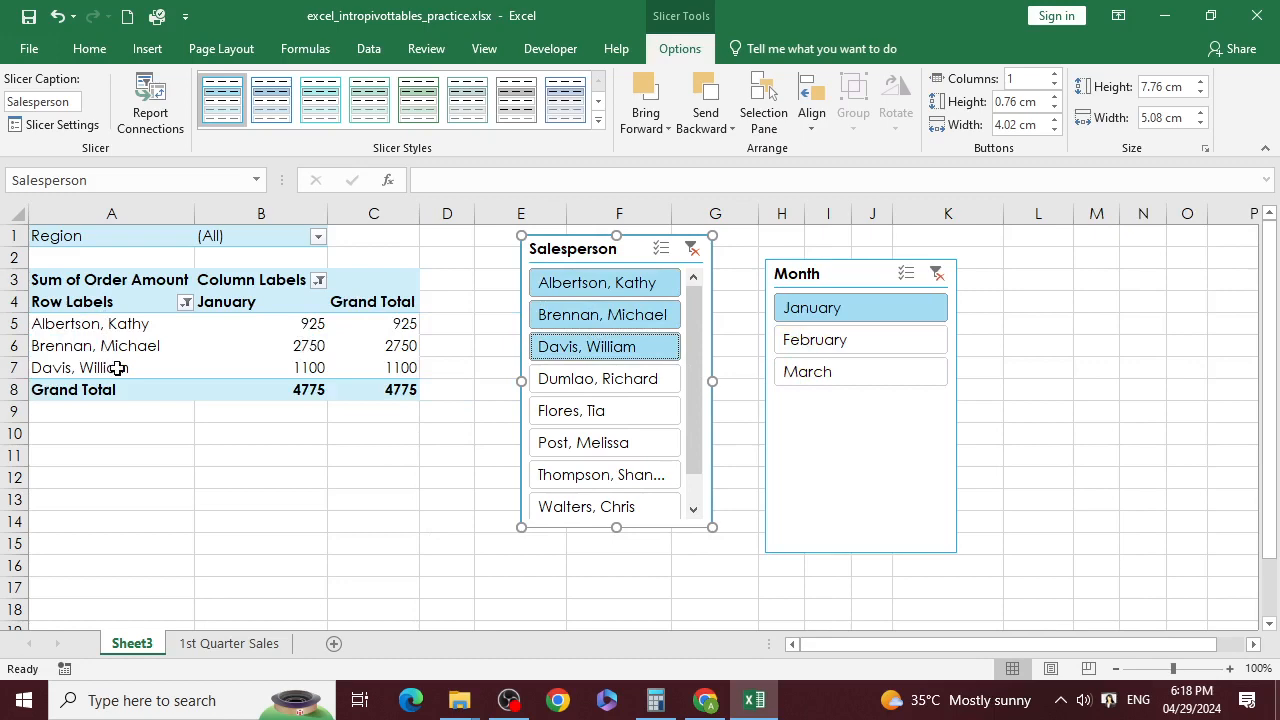
key("super")
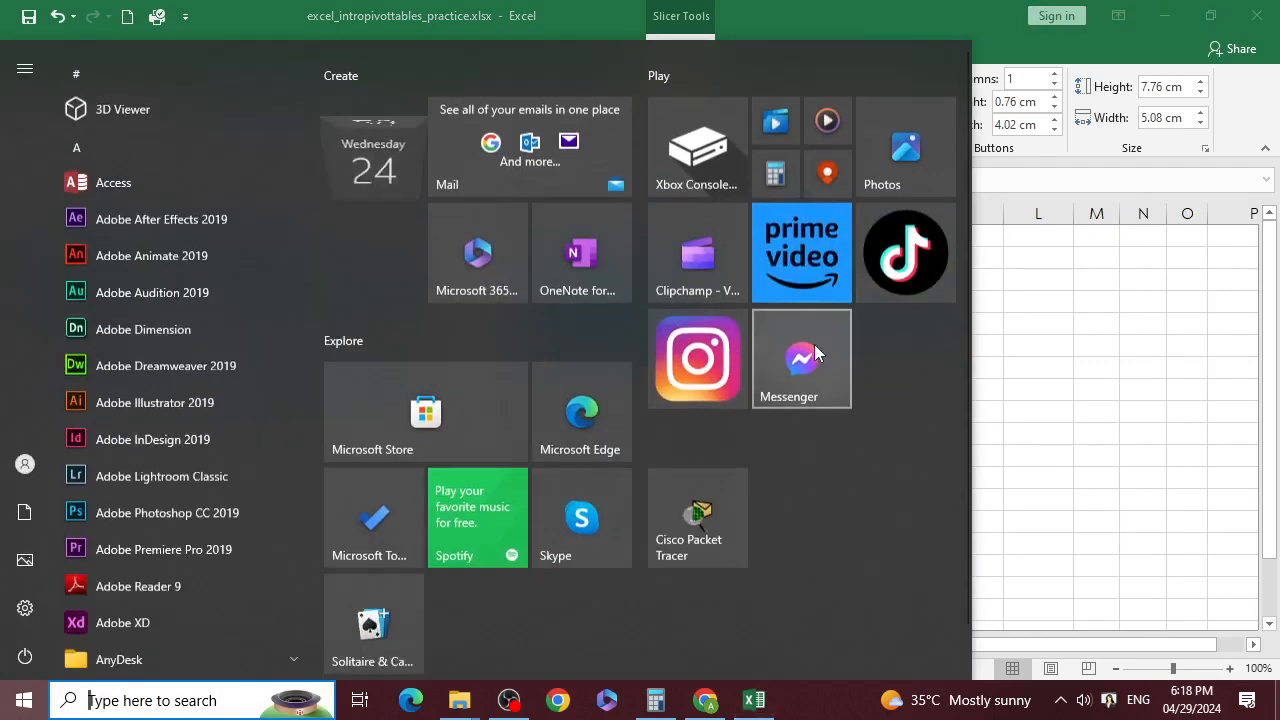
key("Escape")
left_click(843, 341, "ctrl")
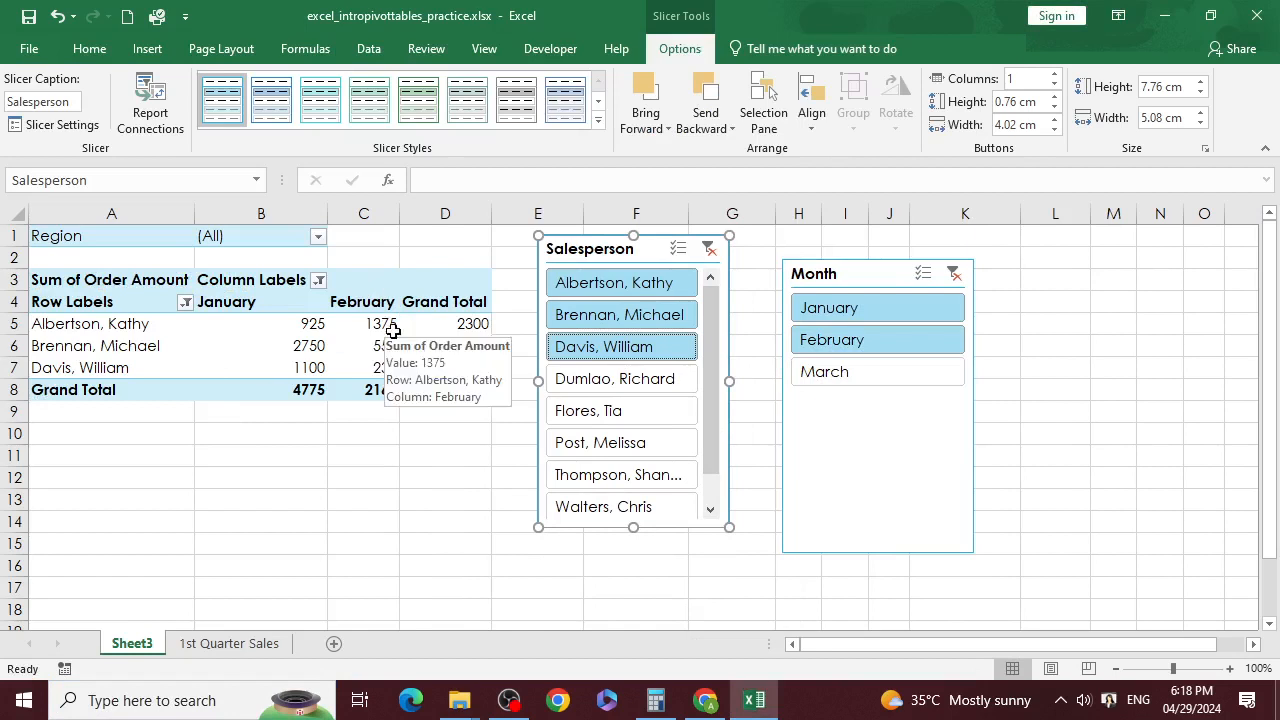
left_click(805, 382, "ctrl")
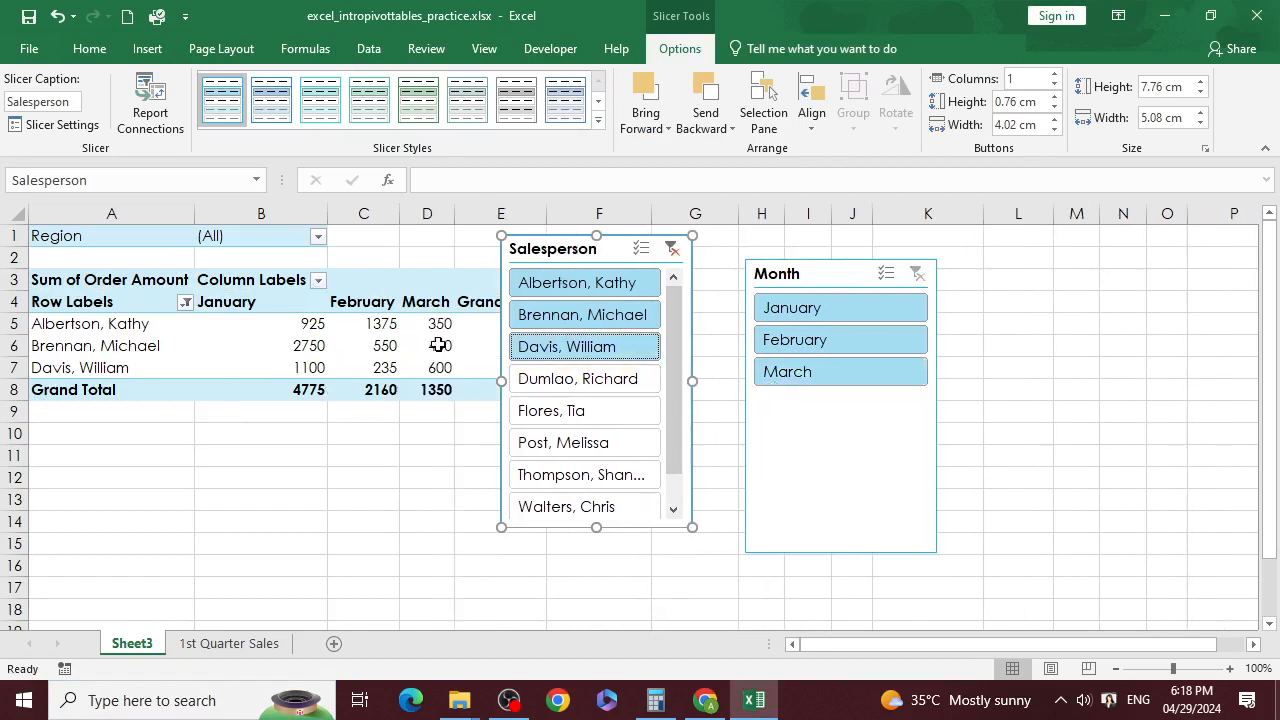
left_click_drag(620, 249, 1063, 257)
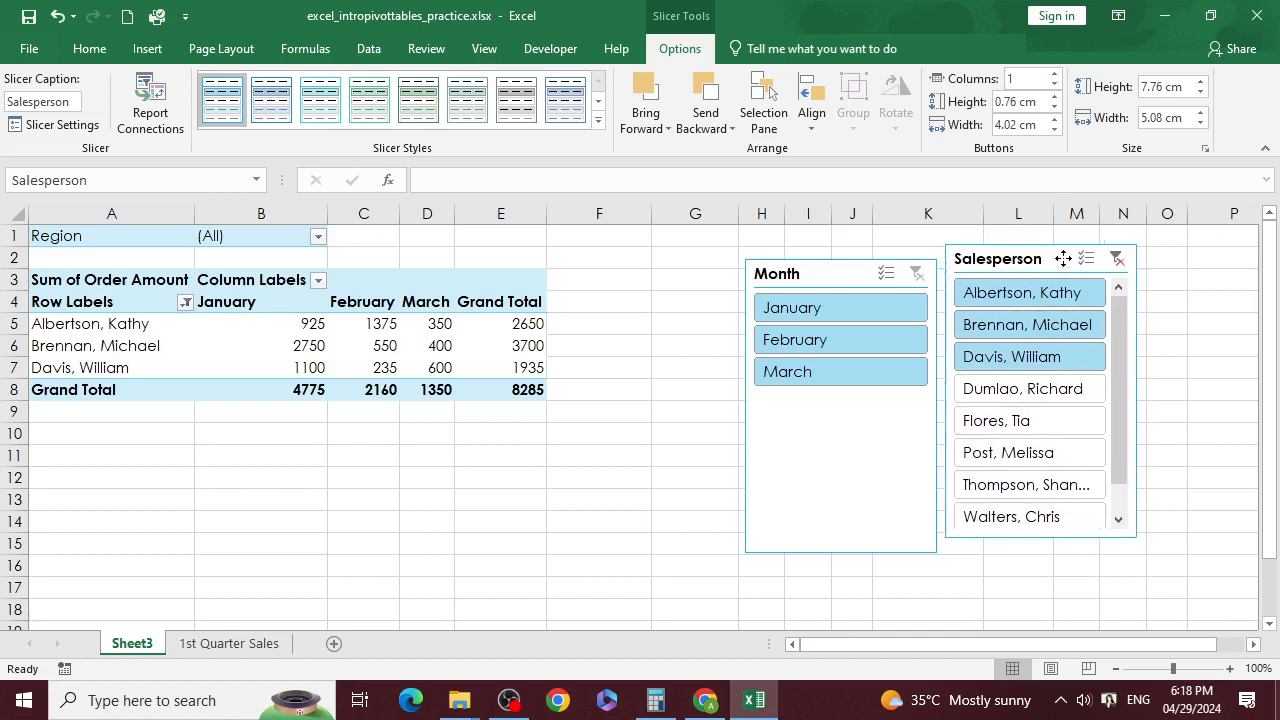
Step: Clear the salesperson filter and select January and February in the Month slicer
left_click(1118, 260)
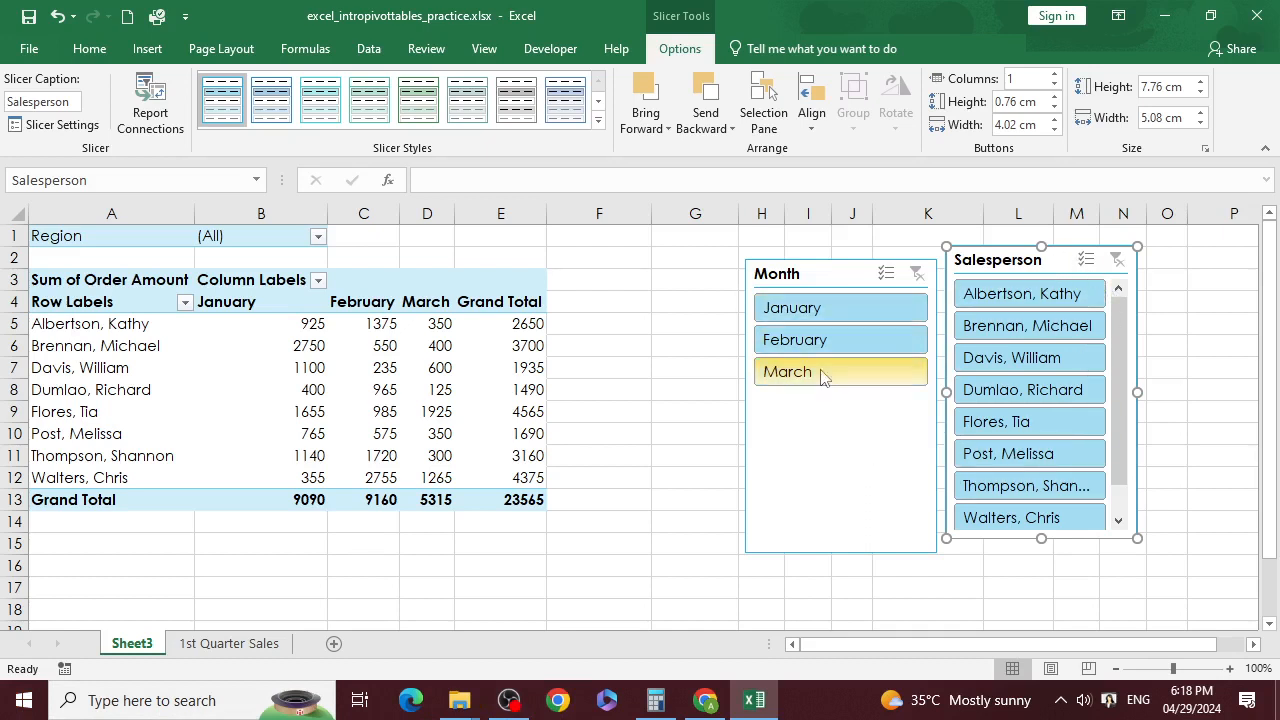
left_click(838, 350)
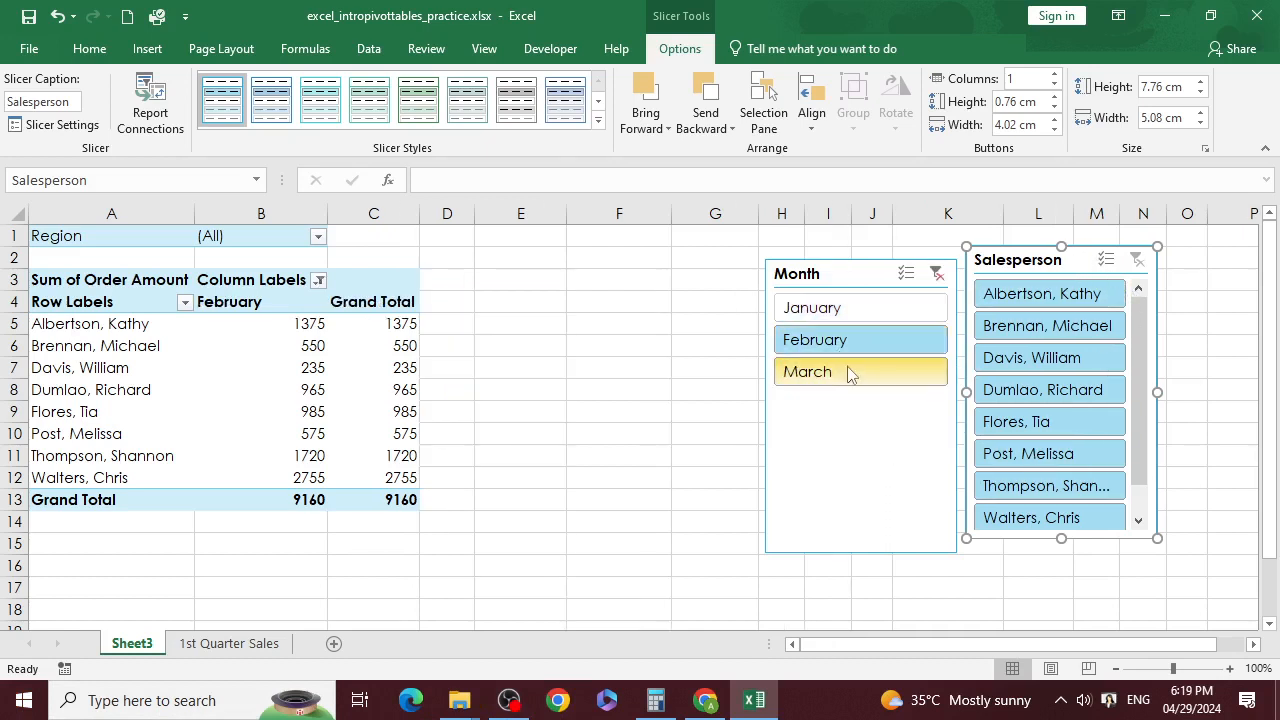
left_click(856, 316)
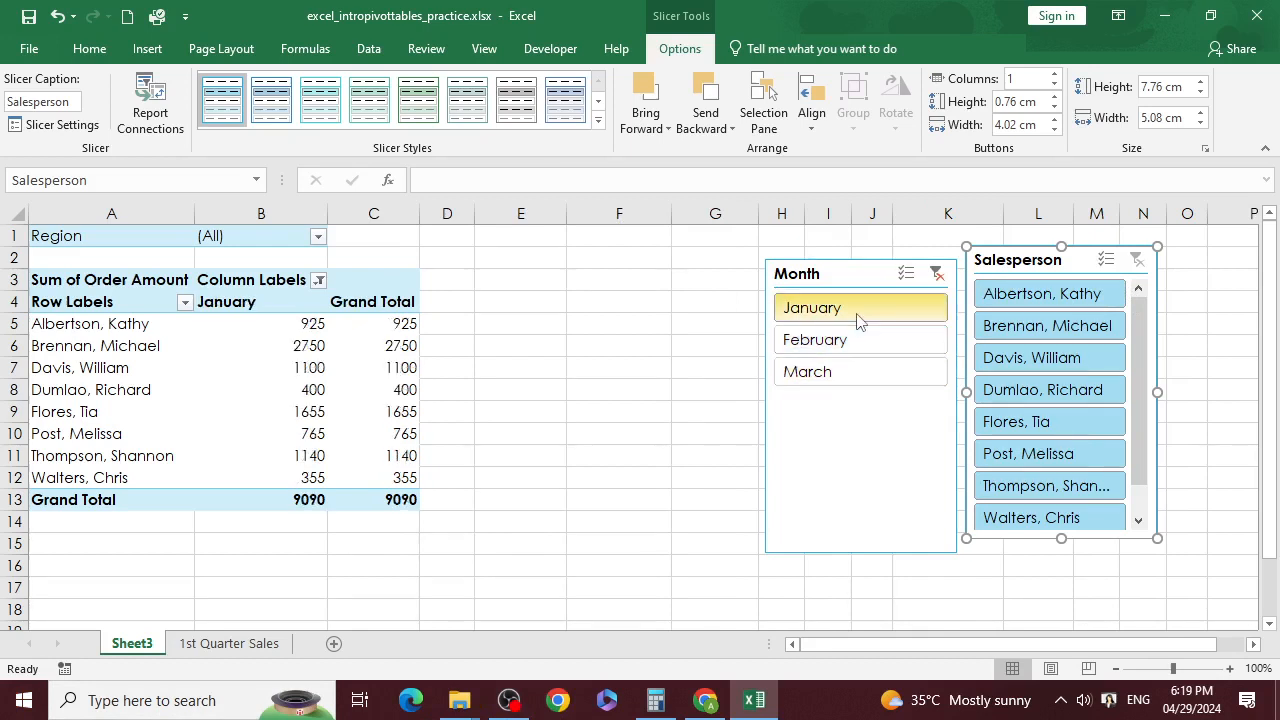
left_click(855, 340, "ctrl")
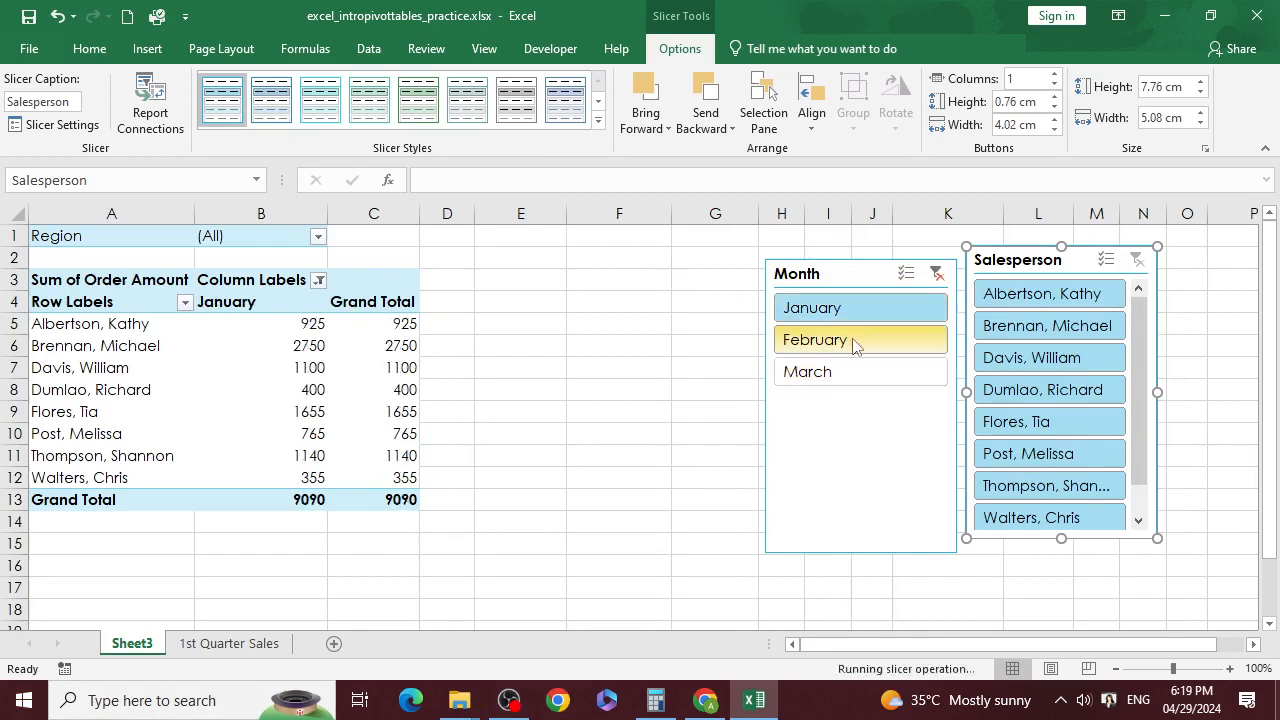
Step: Filter the Salesperson slicer to the first four salespeople, Albertson through Dumlao
left_click(1080, 296)
left_click(1092, 327, "ctrl")
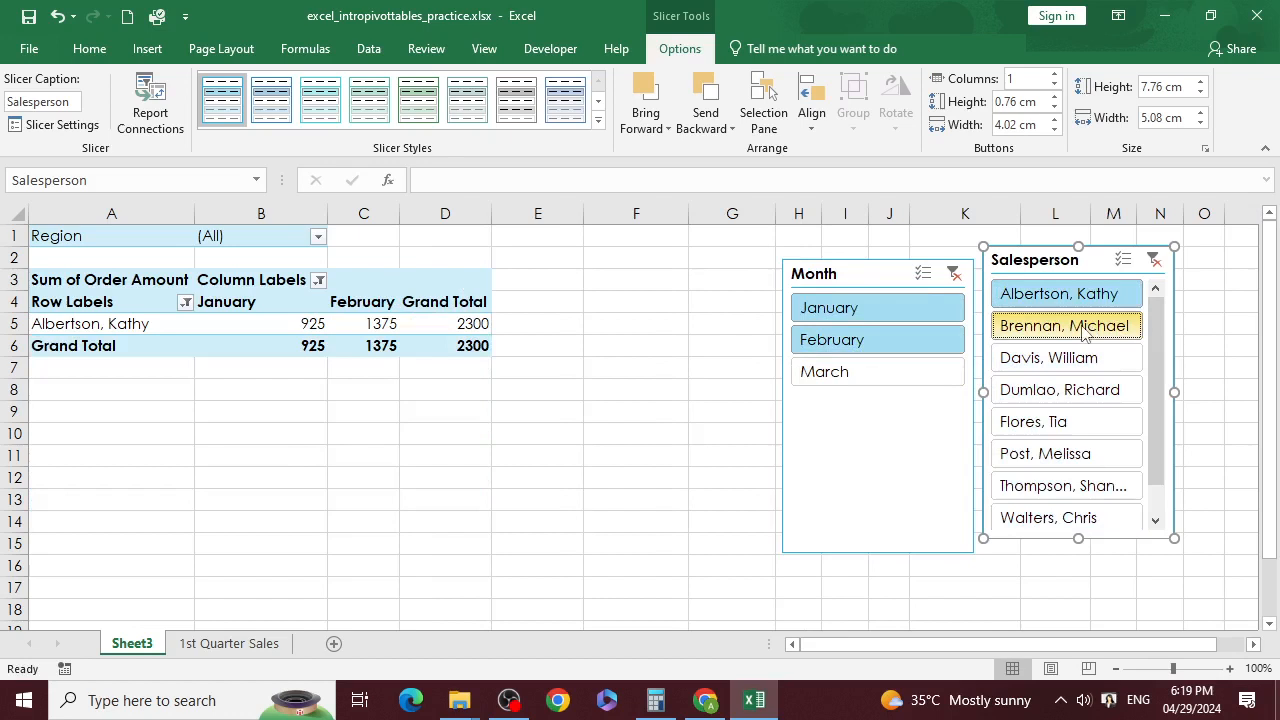
left_click(1088, 386, "ctrl")
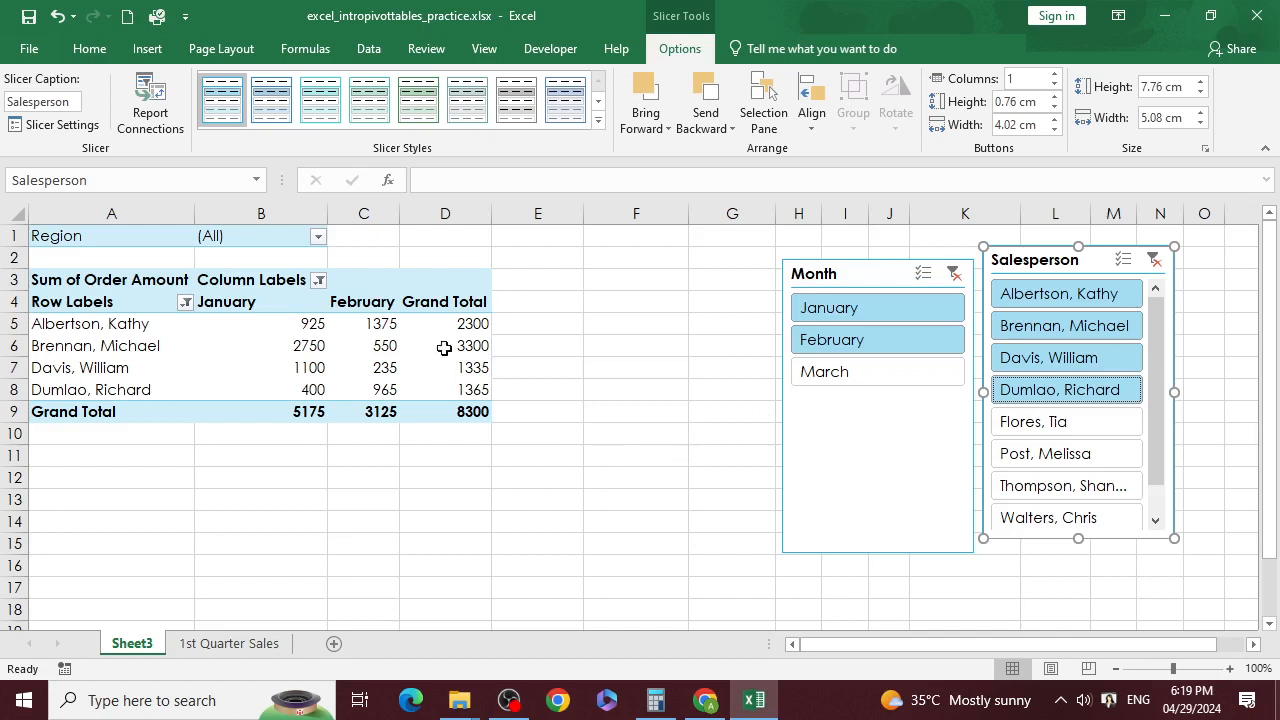
left_click(389, 330)
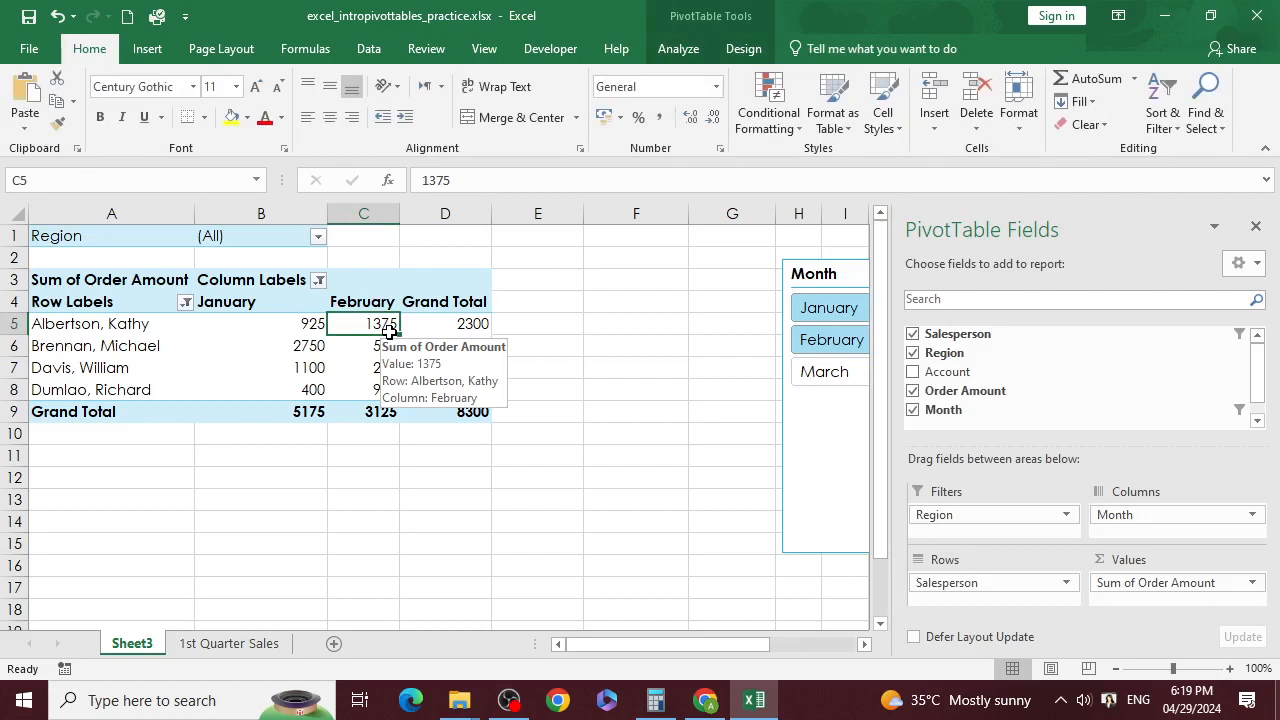
Step: Insert a Stacked Column PivotChart from the filtered PivotTable via PivotTable Analyze
left_click(678, 50)
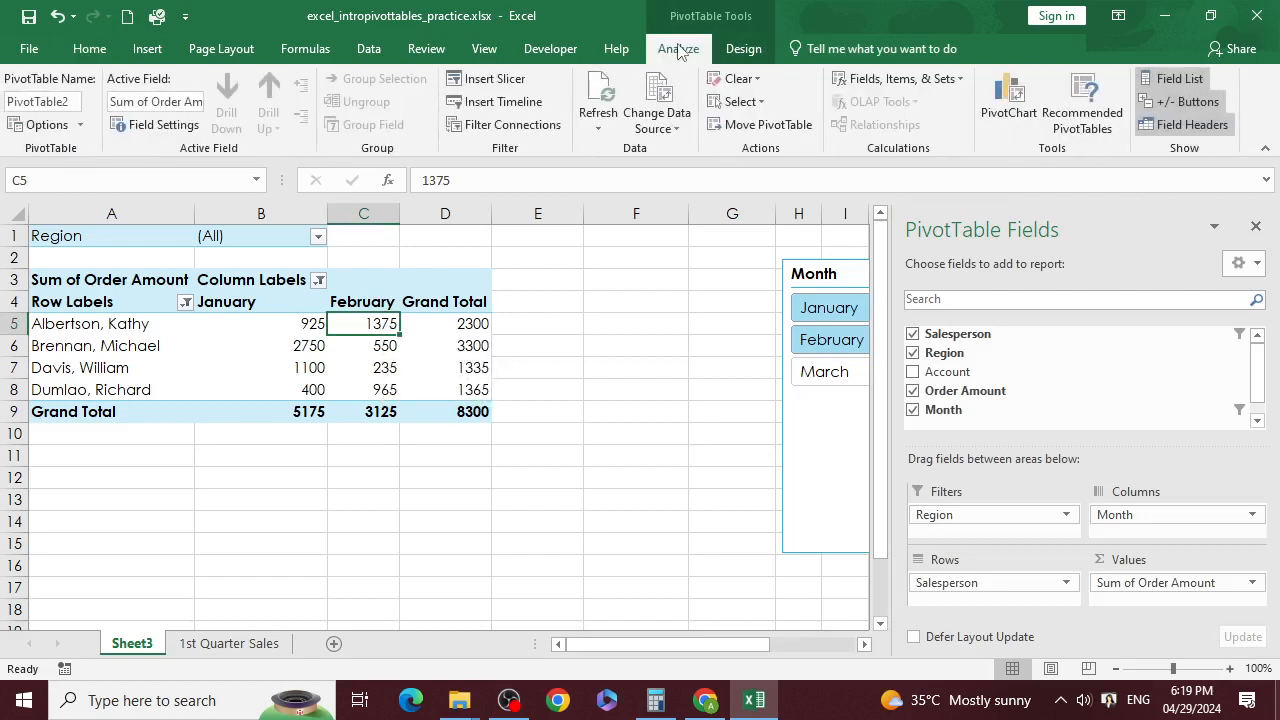
left_click(1009, 105)
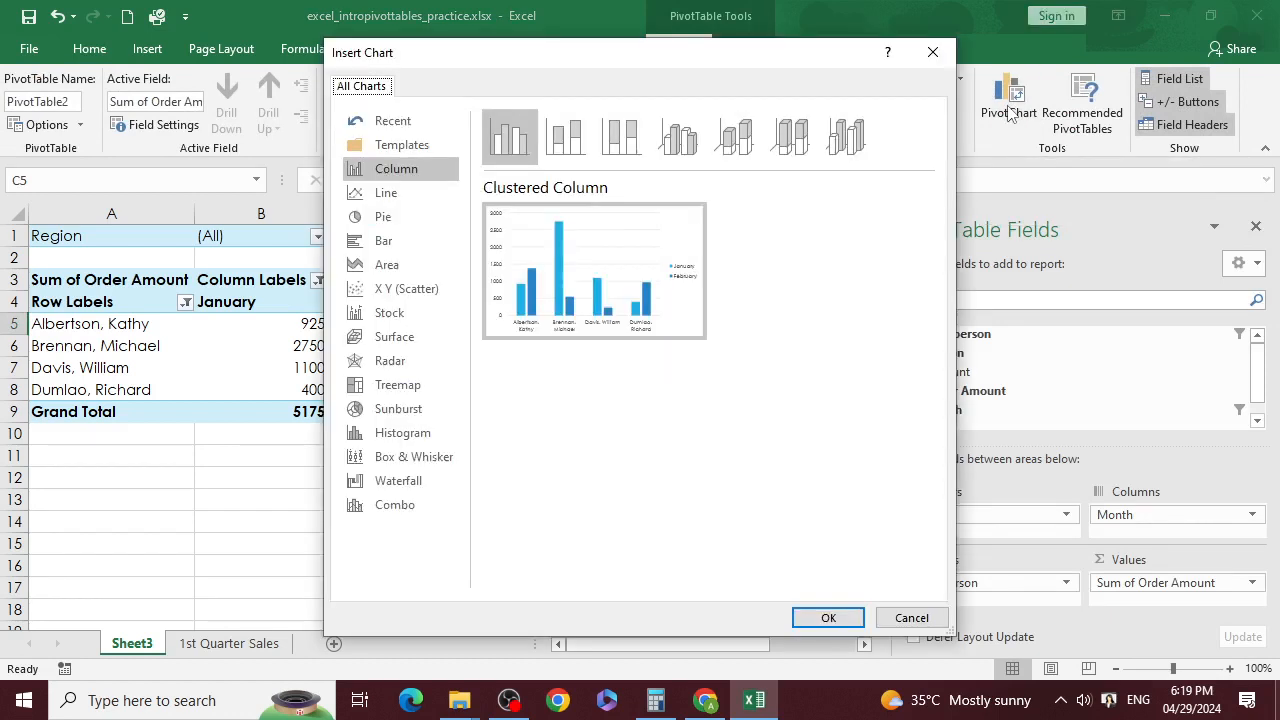
left_click(565, 137)
left_click(638, 150)
left_click(565, 140)
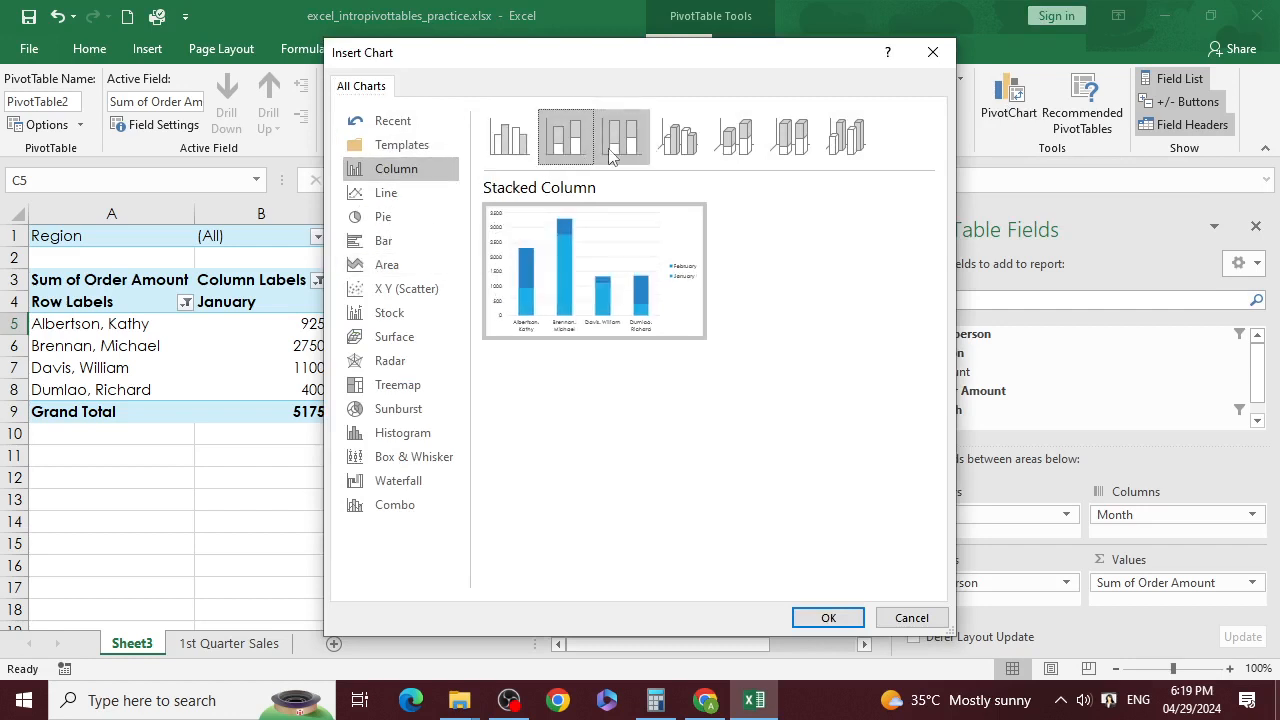
left_click(678, 140)
left_click(735, 140)
left_click(565, 140)
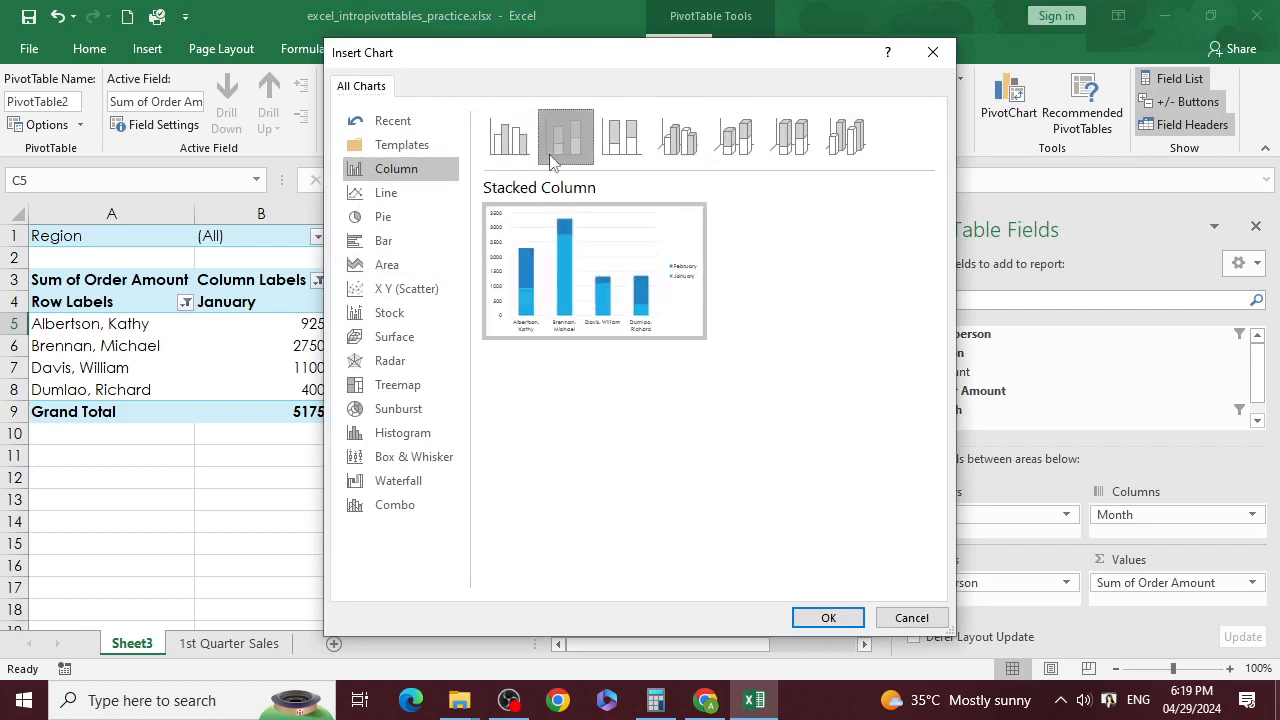
left_click(535, 151)
left_click(569, 152)
left_click(828, 618)
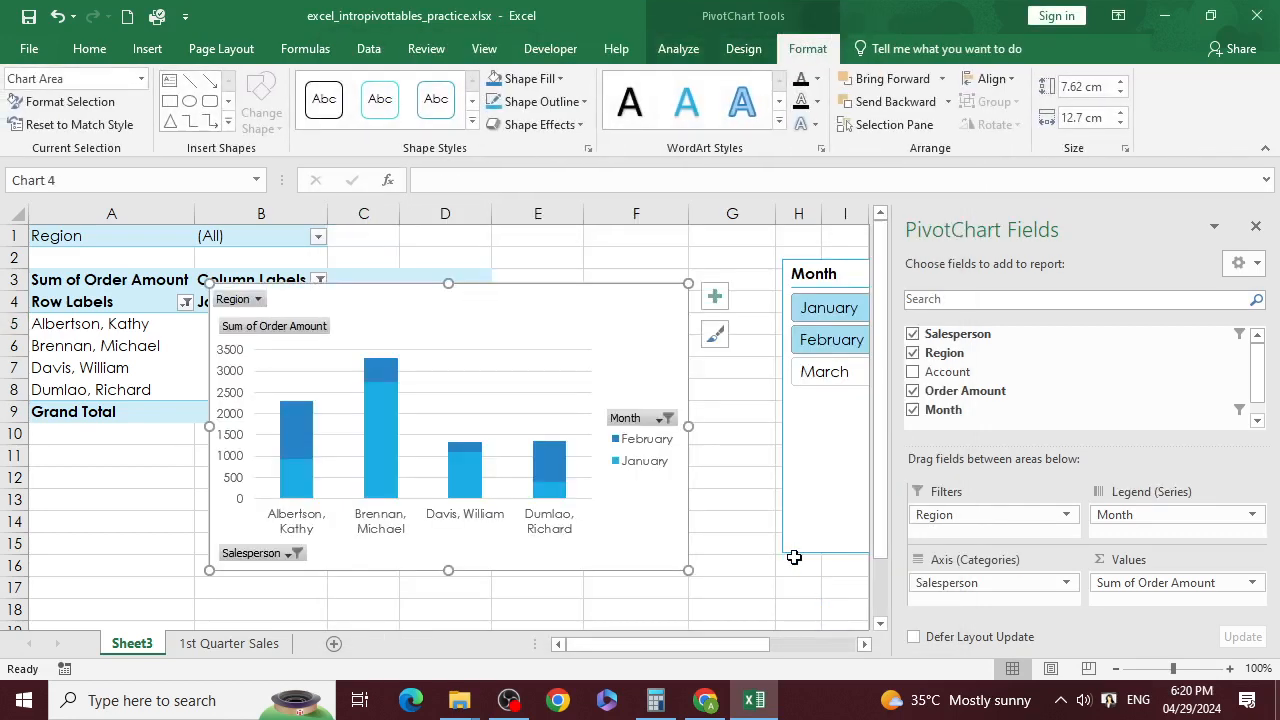
Step: Add two more salespeople to the PivotChart's Salesperson filter, making six
mouse_move(619, 313)
left_mouse_down()
mouse_move(780, 240)
mouse_move(526, 303)
mouse_move(386, 311)
mouse_move(503, 306)
mouse_move(534, 214)
mouse_move(611, 277)
mouse_move(619, 300)
left_mouse_up()
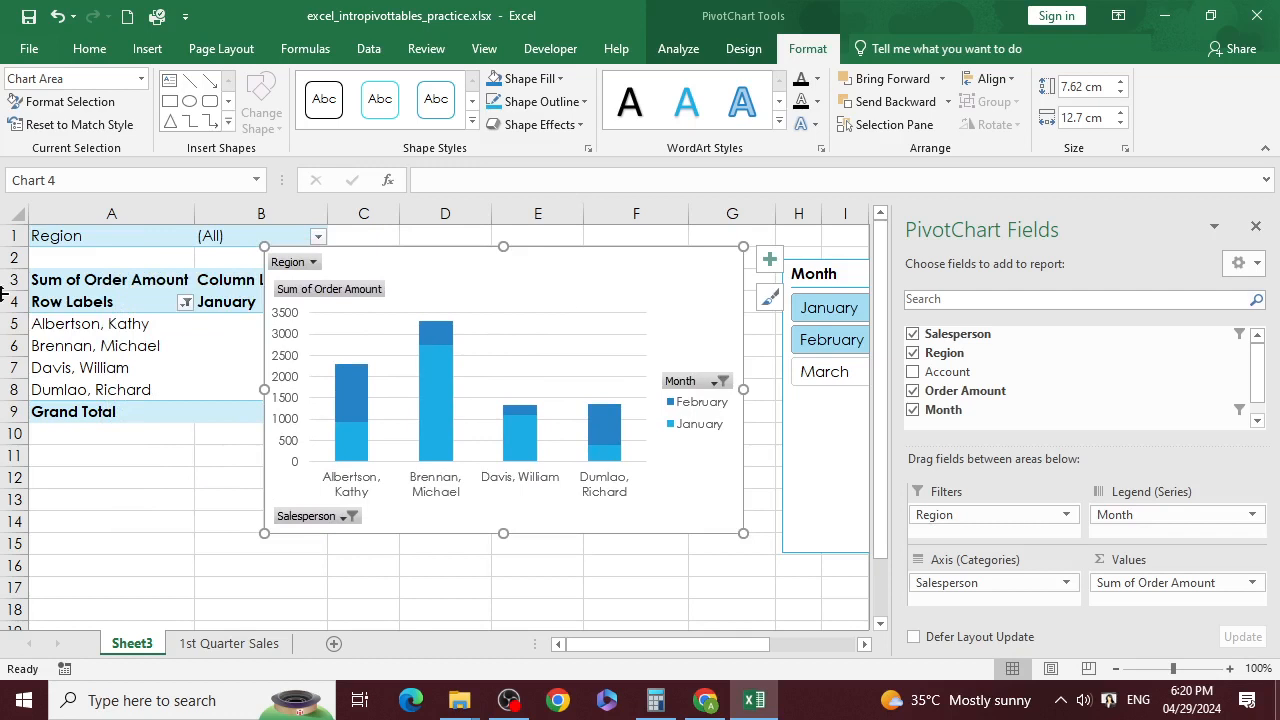
left_click(350, 516)
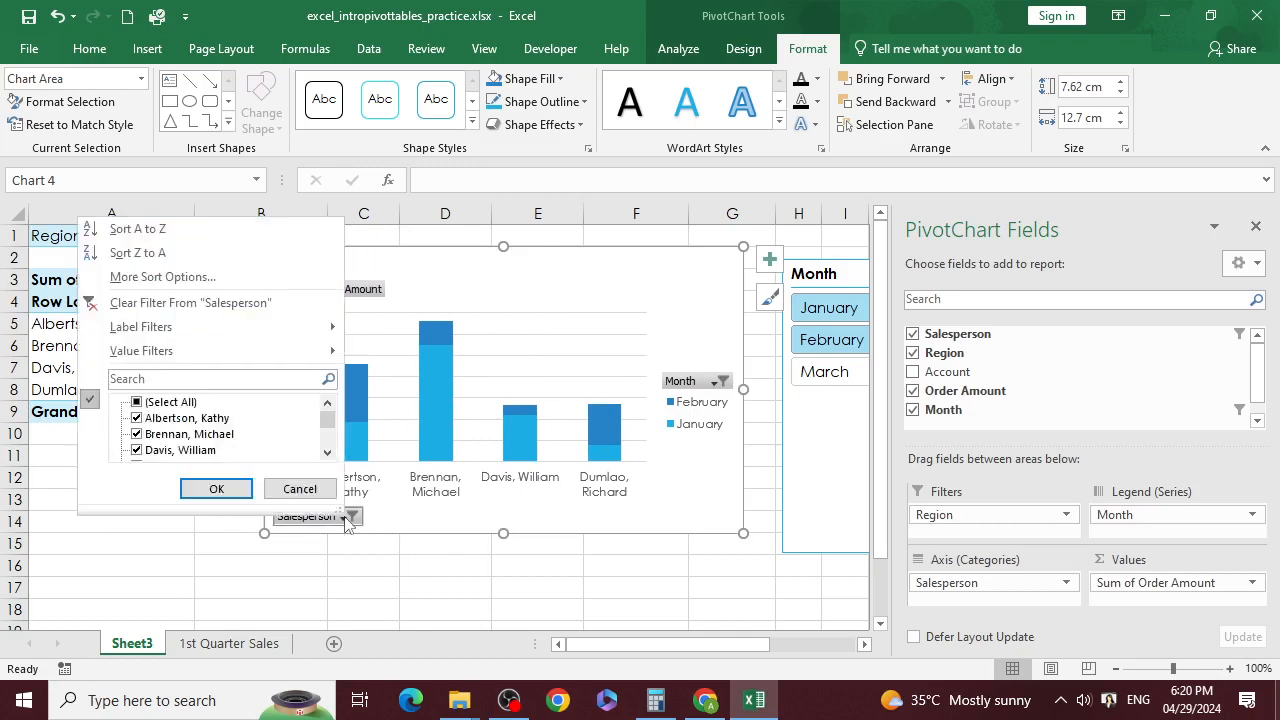
scroll(156, 458, "down", 2)
scroll(156, 458, "up", 2)
scroll(156, 458, "down", 2)
left_click(137, 418)
left_click(137, 402)
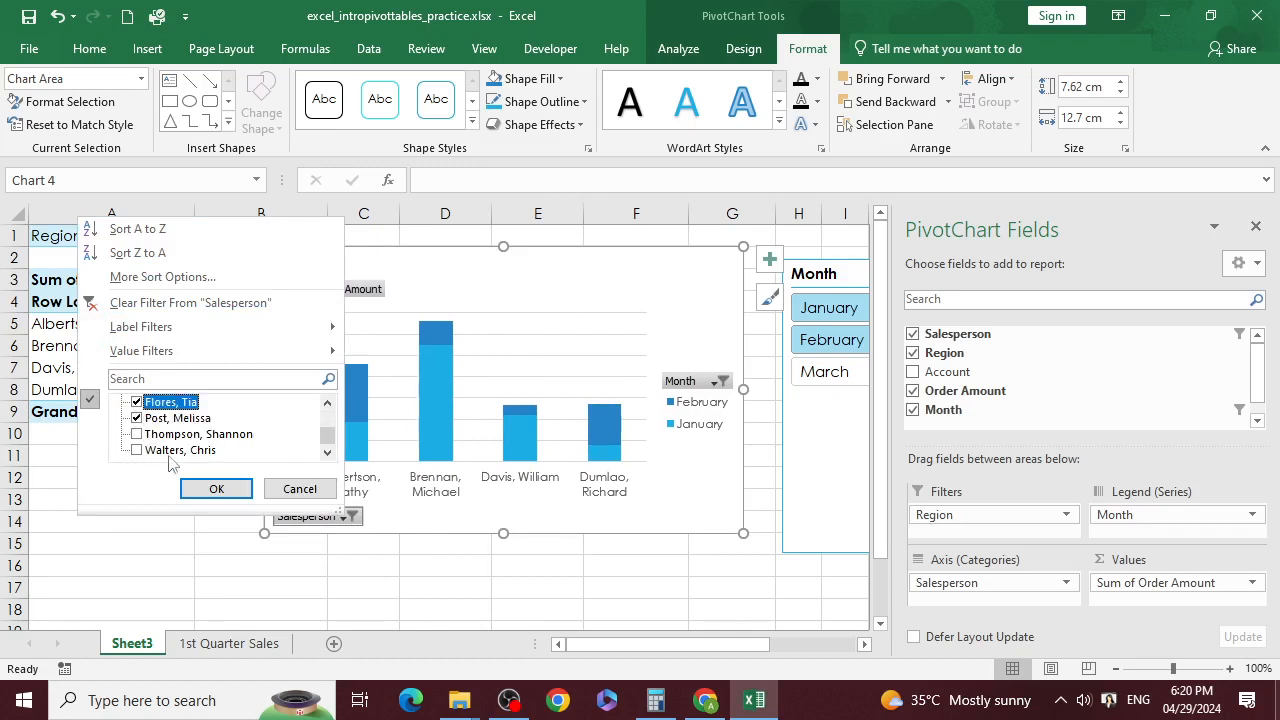
left_click(210, 488)
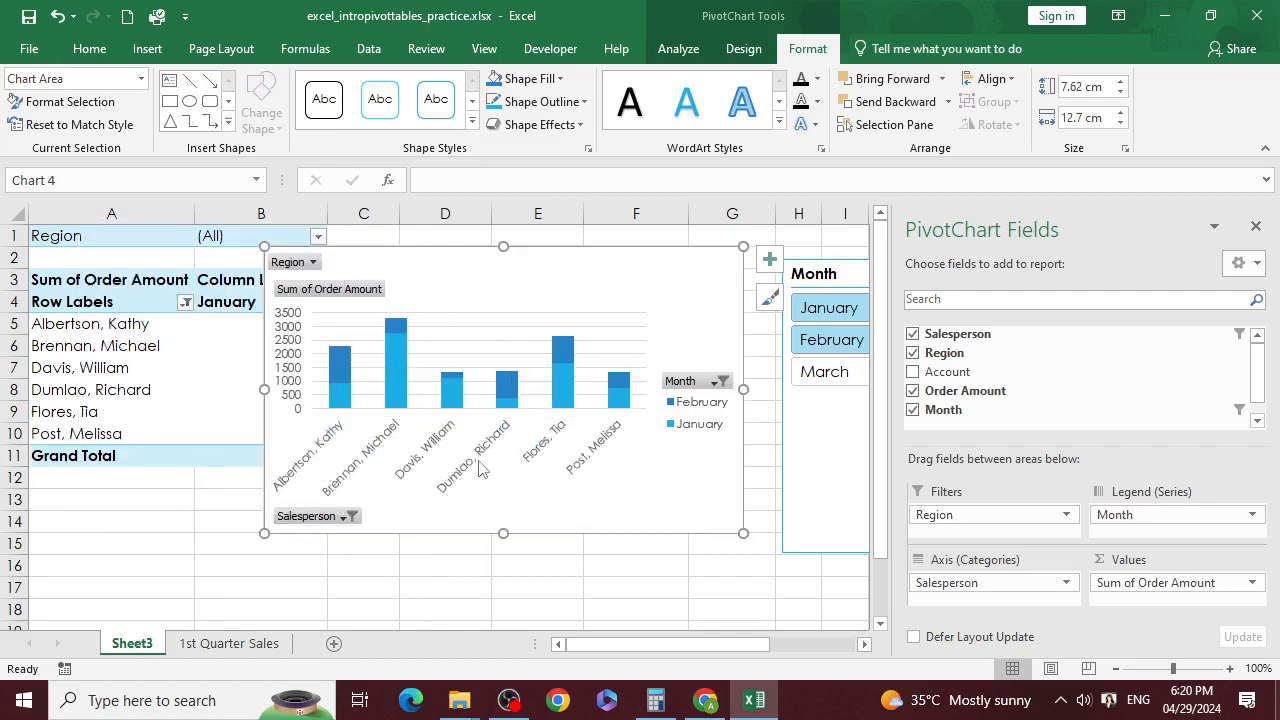
Step: Add March to the chart's Month filter alongside January and February
left_click(716, 382)
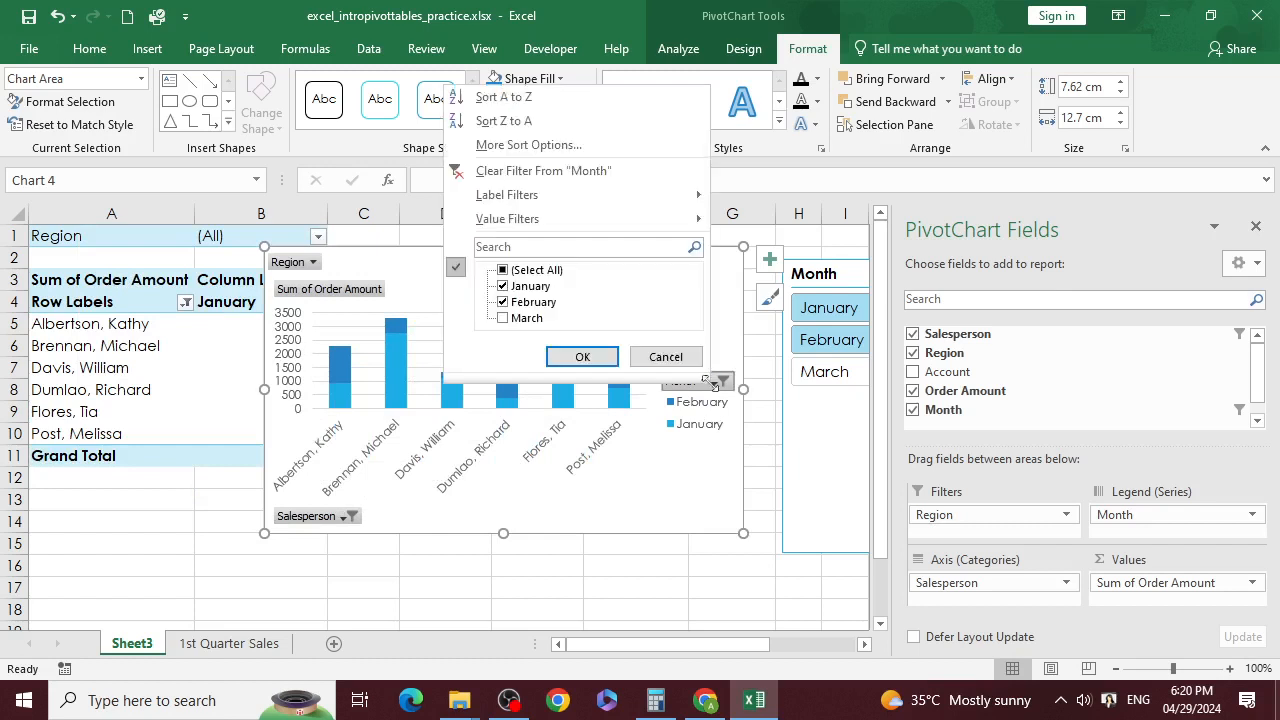
left_click(506, 320)
left_click(582, 357)
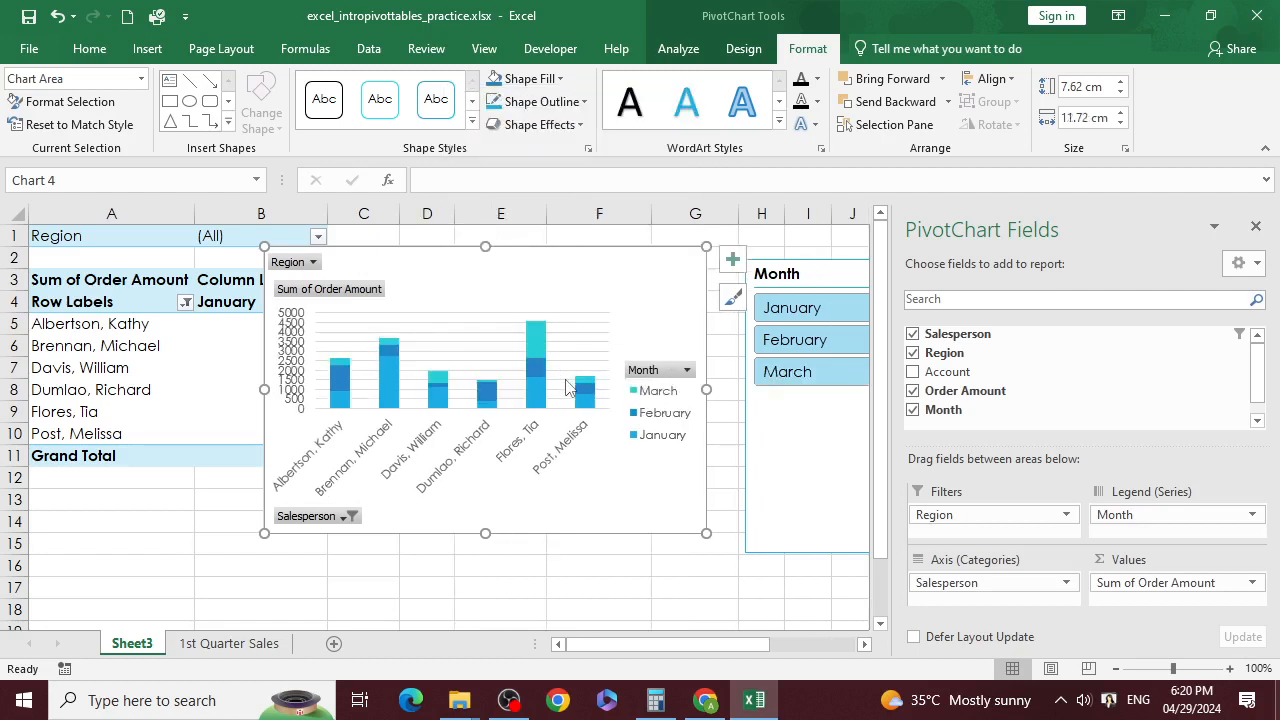
Step: Enlarge the PivotChart toward the lower left and set its Region filter to East
left_click(312, 262)
left_click(115, 333)
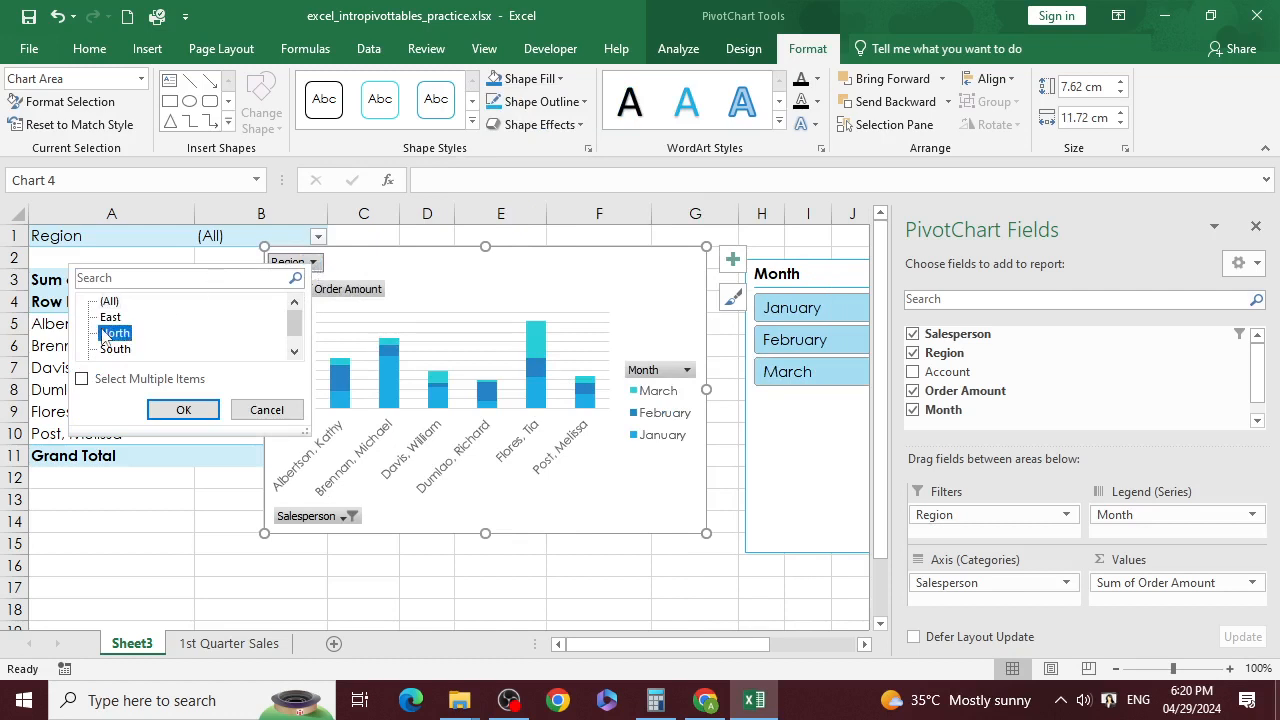
left_click(183, 410)
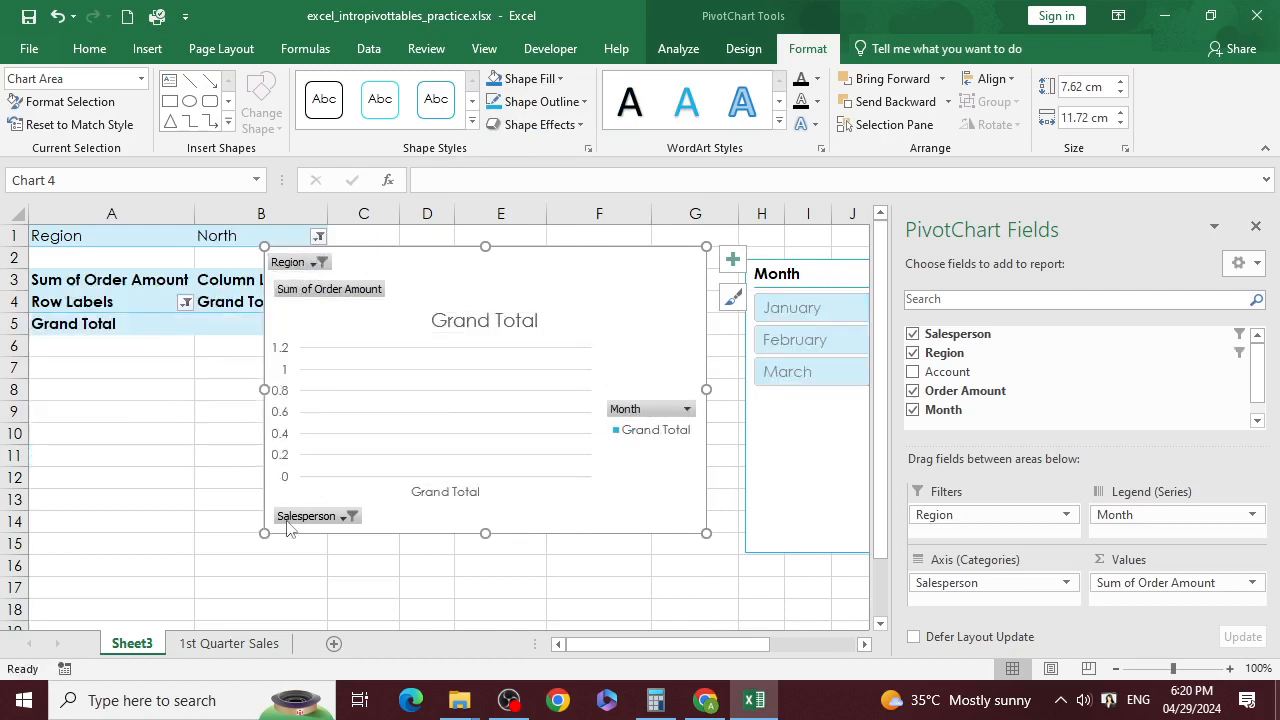
left_click_drag(265, 533, 113, 594)
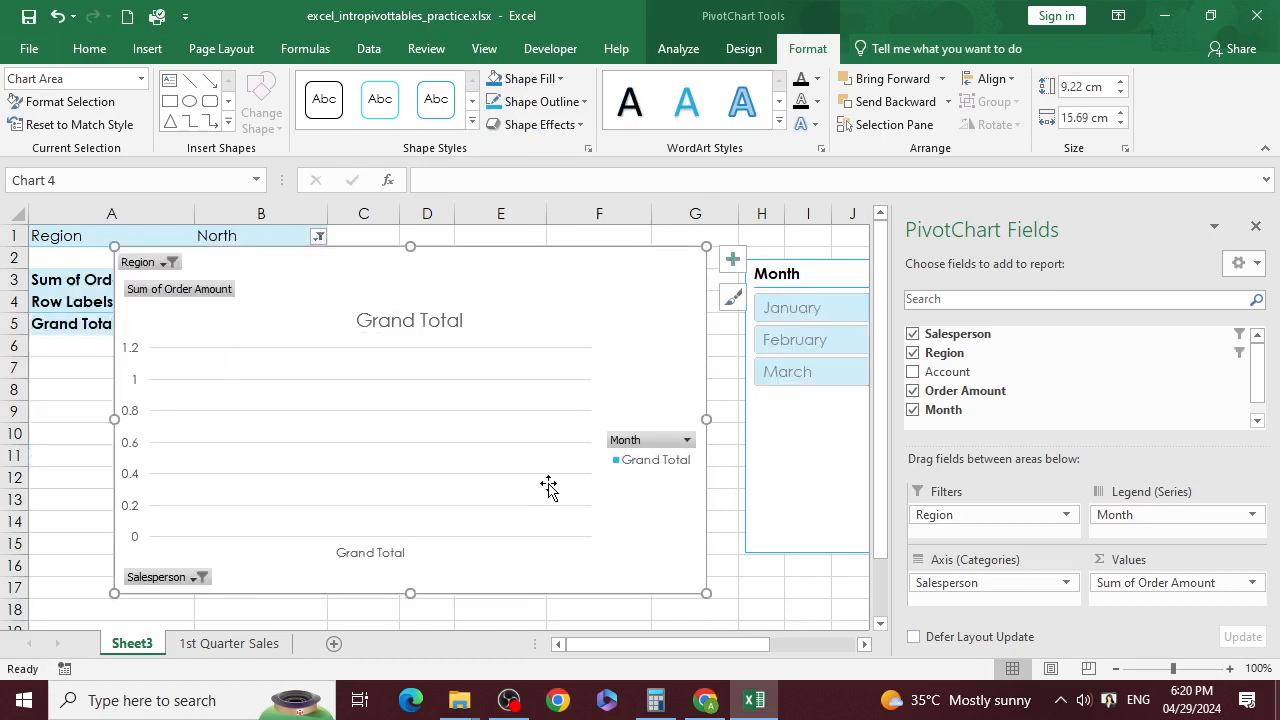
left_click(164, 266)
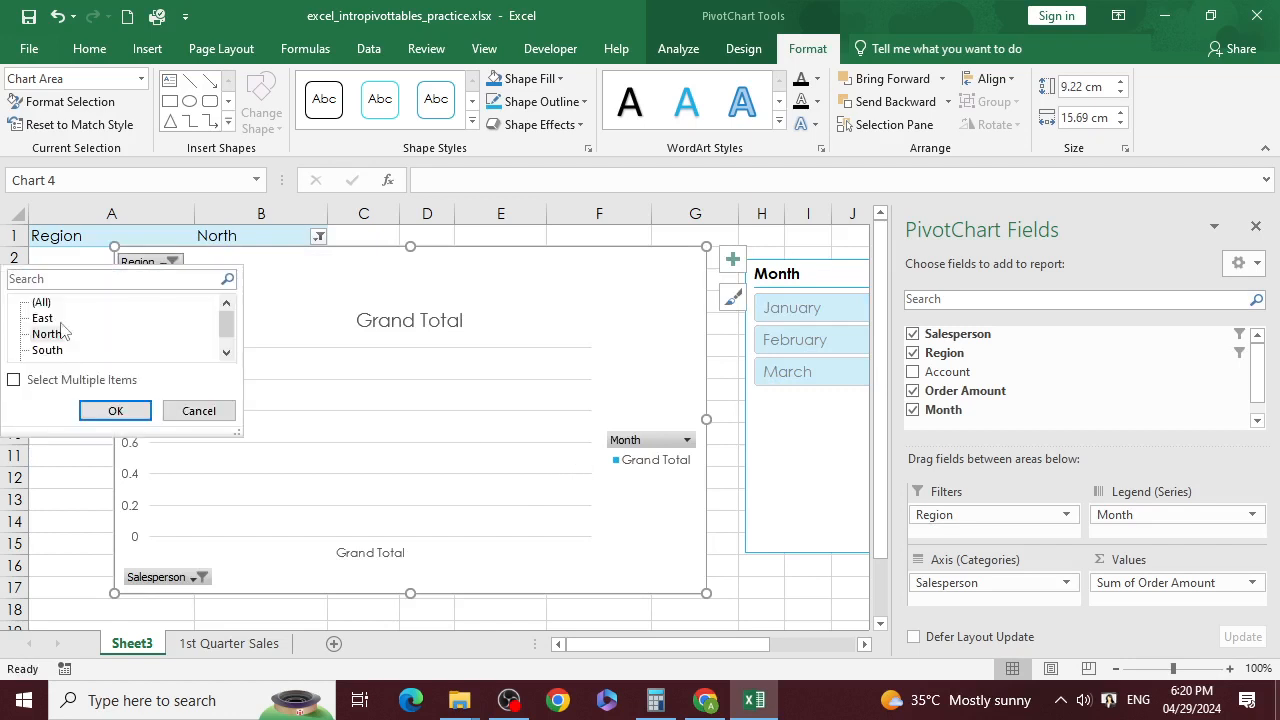
left_click(102, 404)
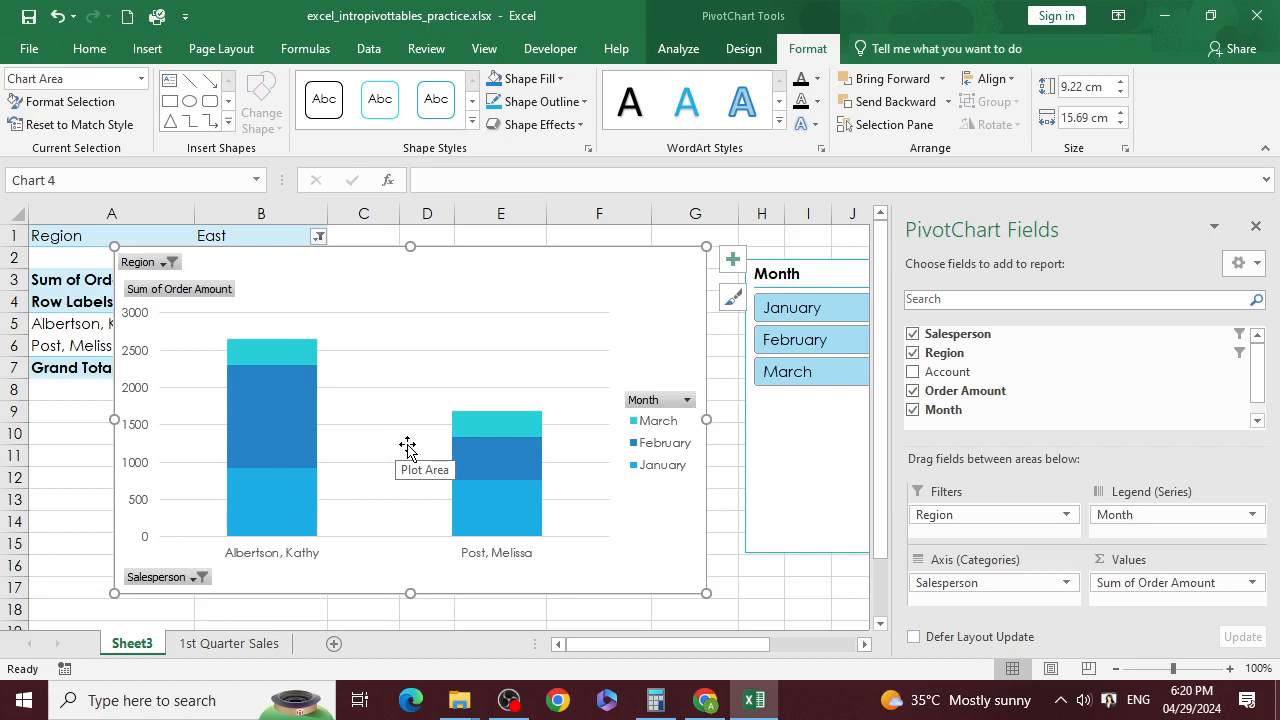
left_click_drag(481, 288, 503, 282)
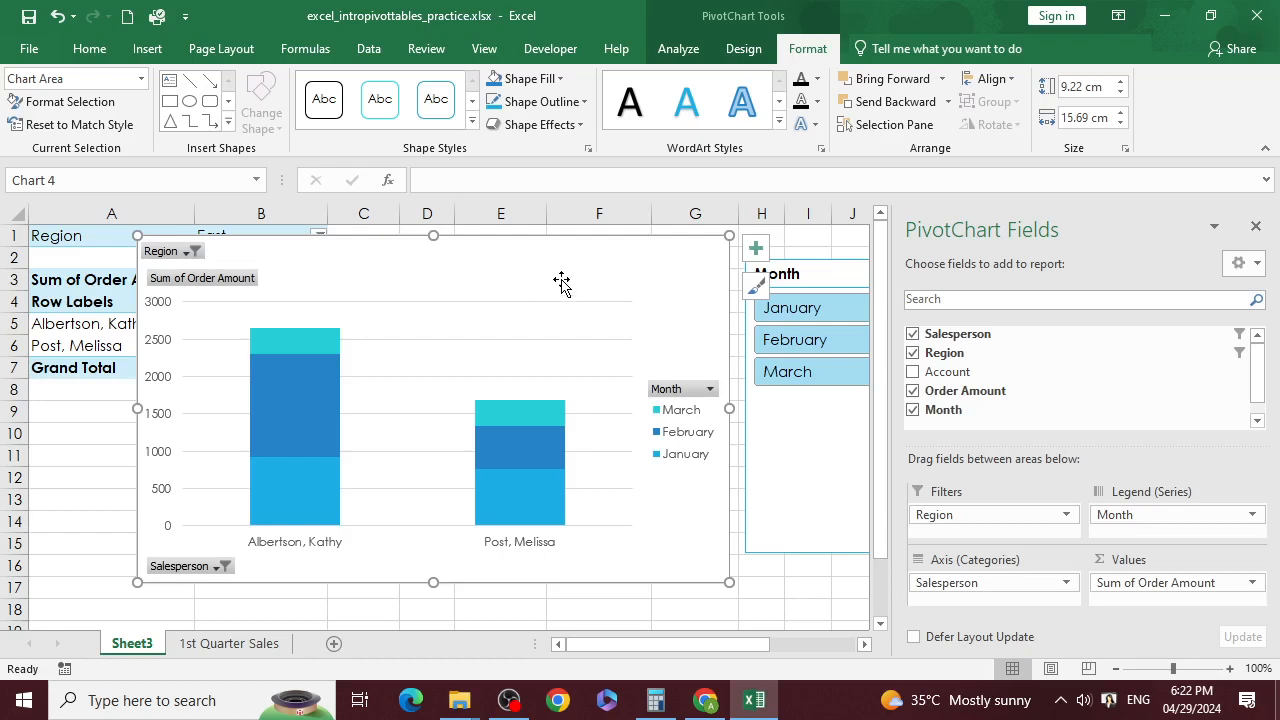
Step: Switch from Excel to Chrome's Downloads page
left_click(706, 700)
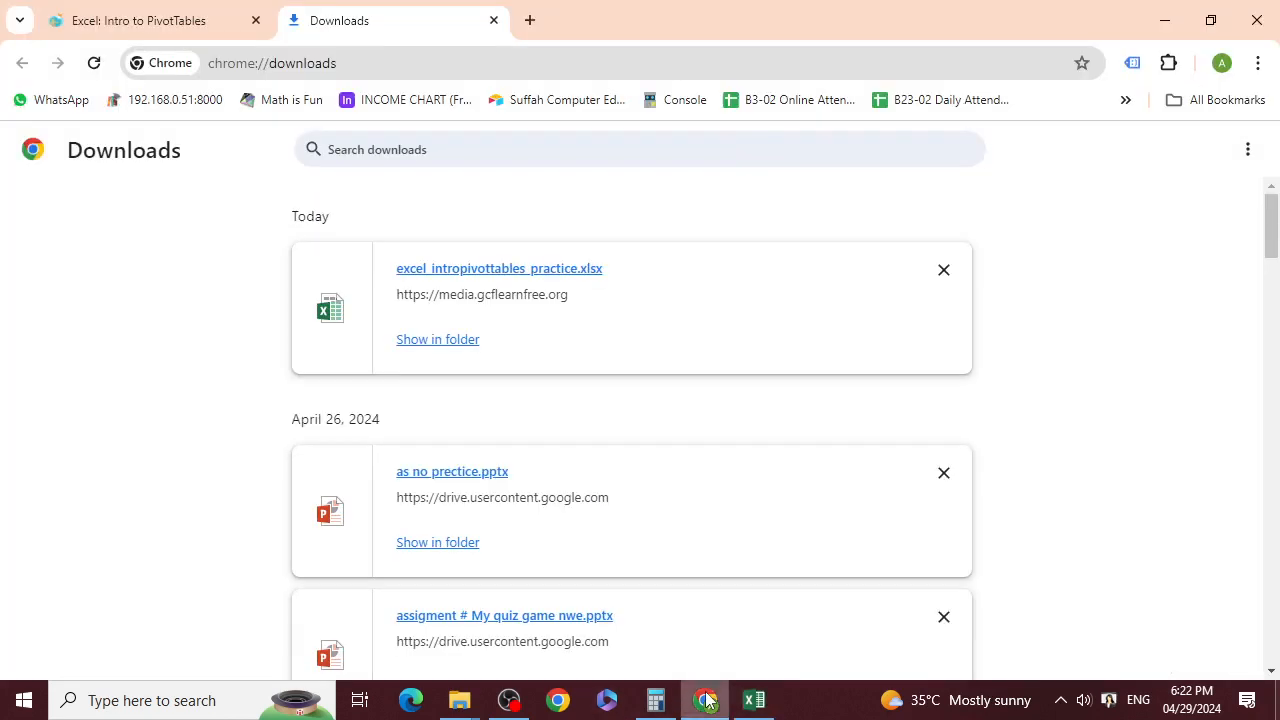
Step: Return from the Excel: Intro to PivotTables lesson to the Excel tutorial's lesson list
left_click(210, 12)
scroll(420, 340, "down", 5)
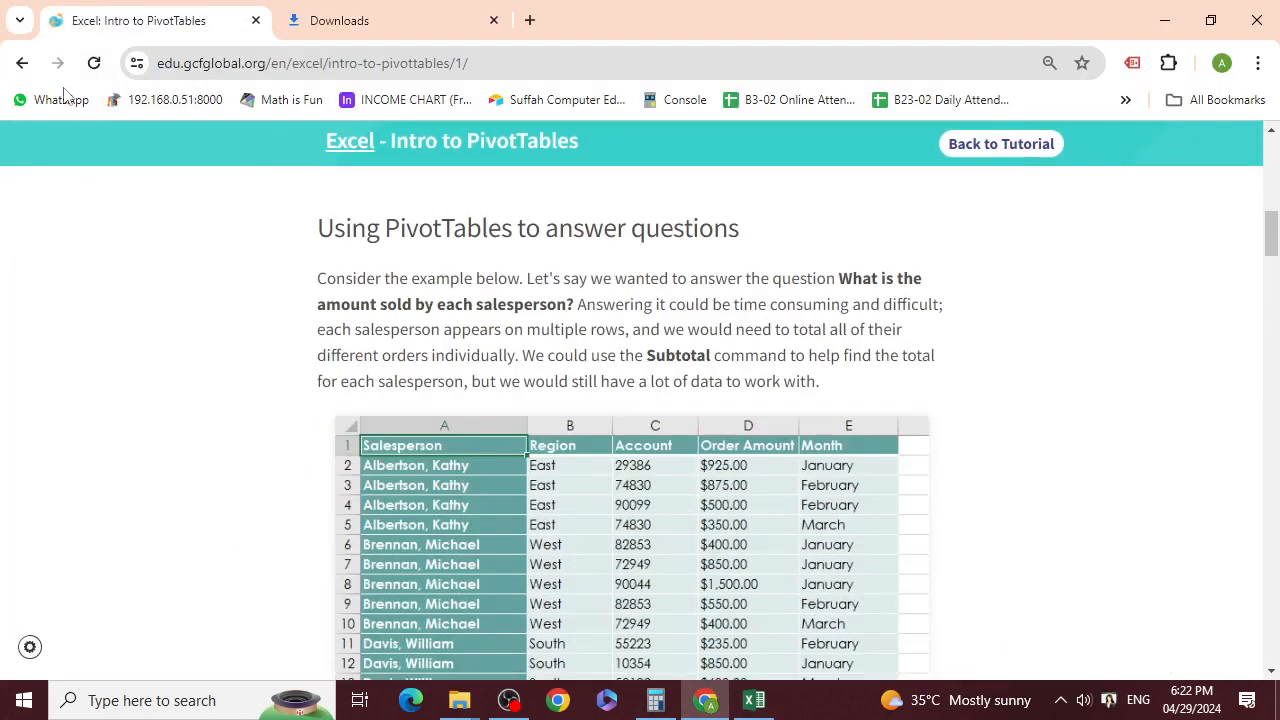
left_click(22, 63)
scroll(315, 375, "down", 2)
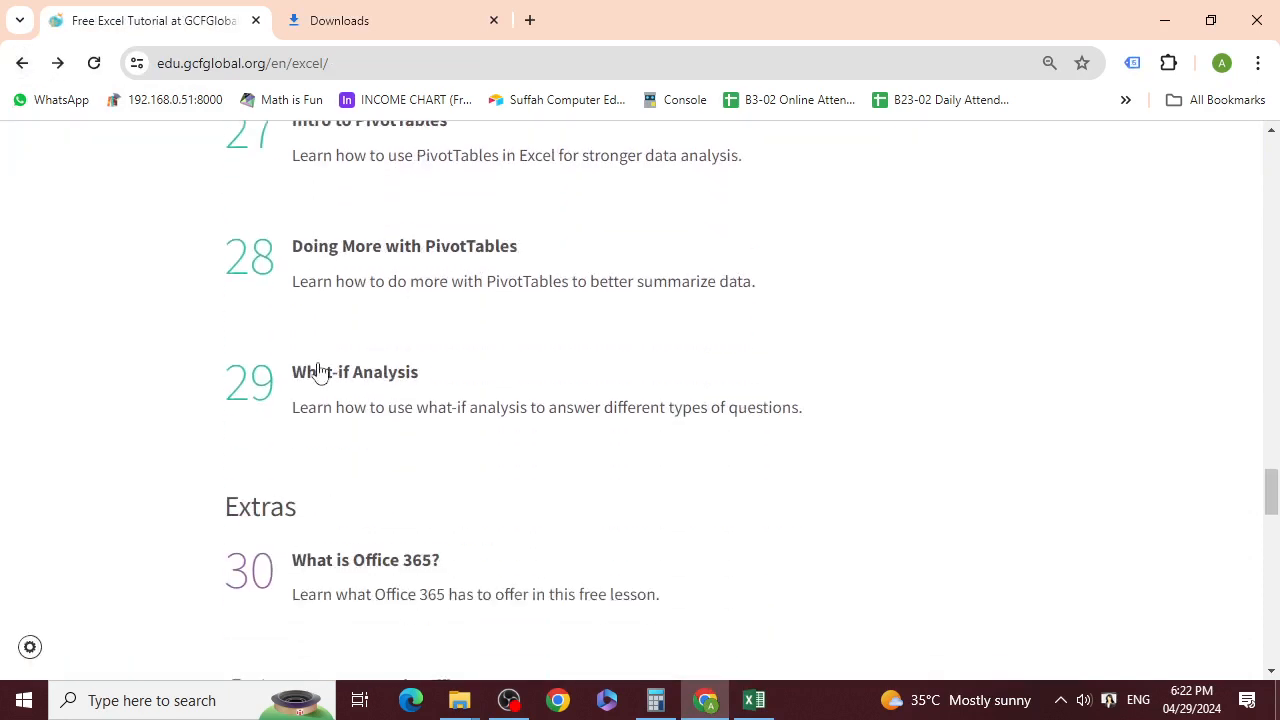
scroll(340, 340, "up", 2)
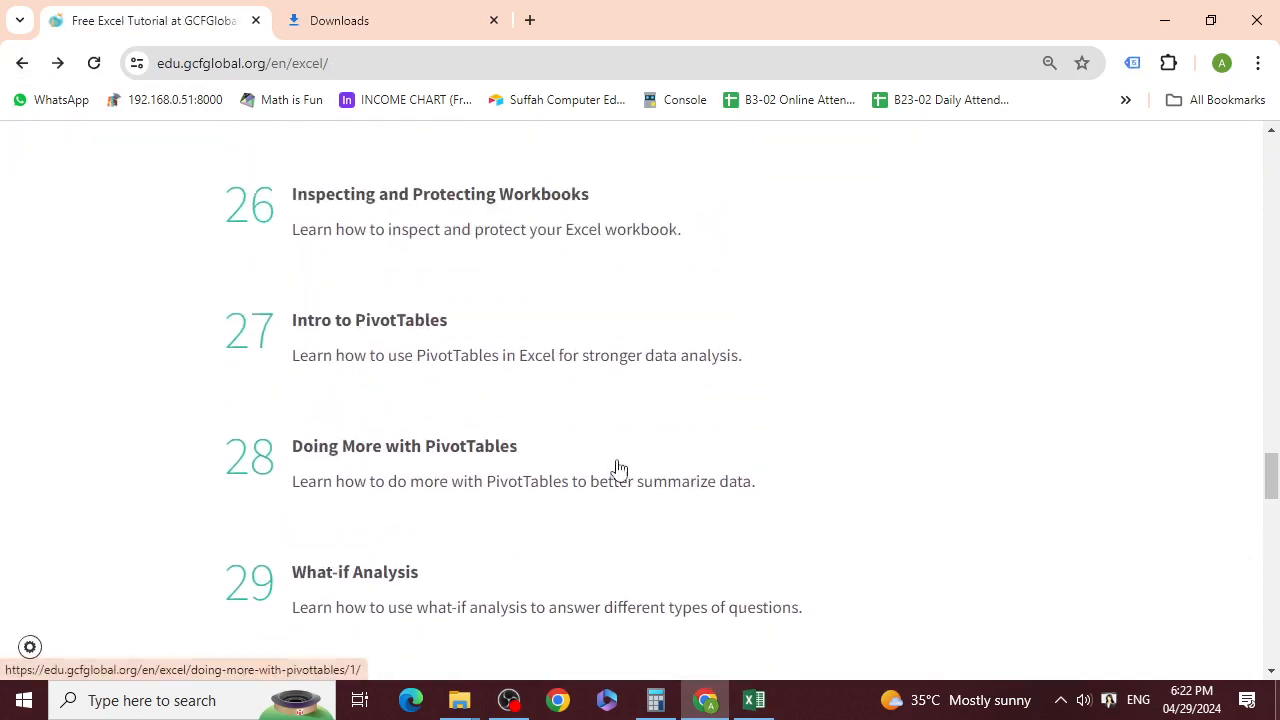
scroll(617, 471, "down", 2)
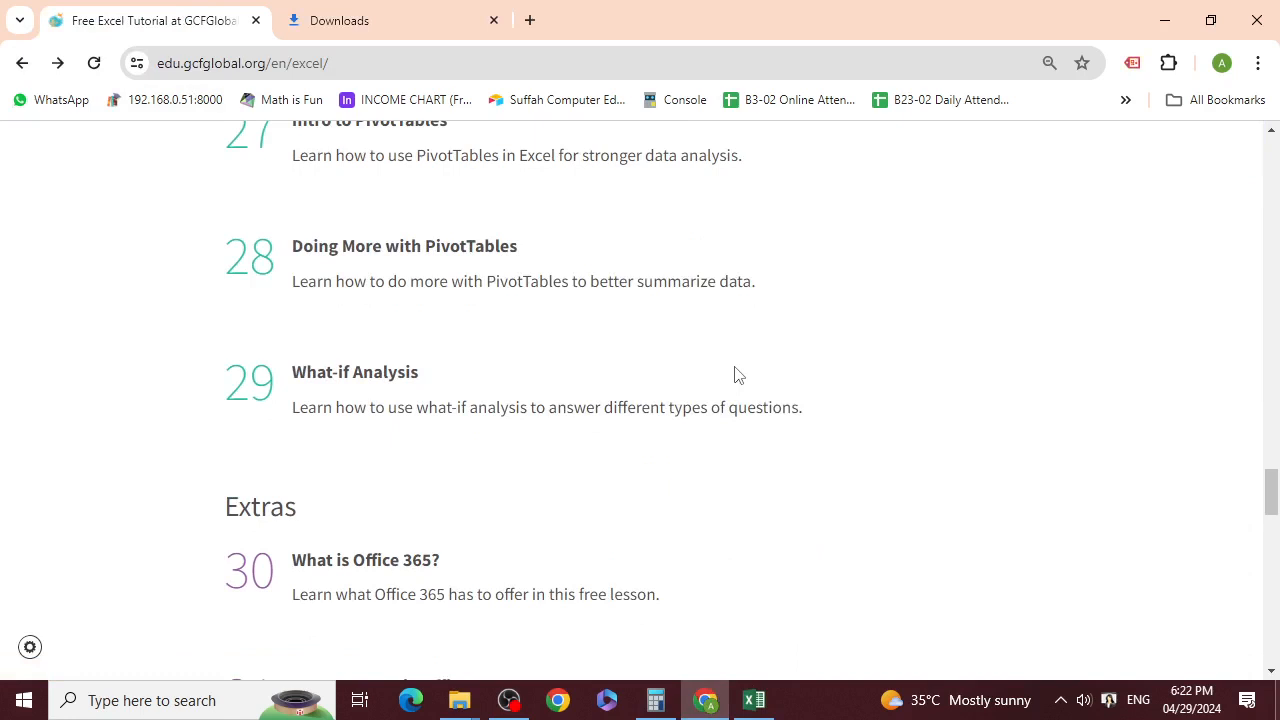